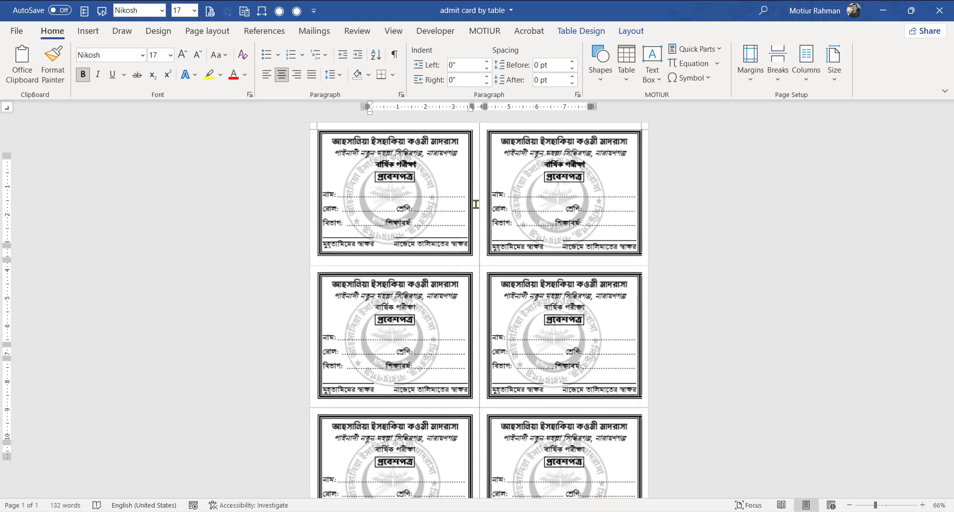
# - Examine the finished admit card samples, checking the card grid, heading lines, fill-in fields, signature lines and watermark
pyautogui.moveTo(419, 165); pyautogui.dragTo(336, 146)
pyautogui.hotkey('alt', 'Tab')
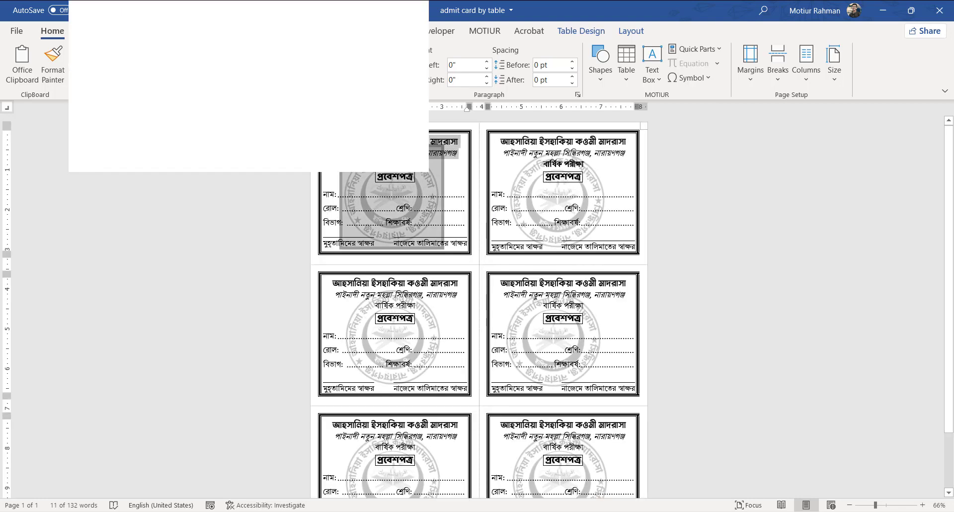
pyautogui.scroll(-2, 859, 230)
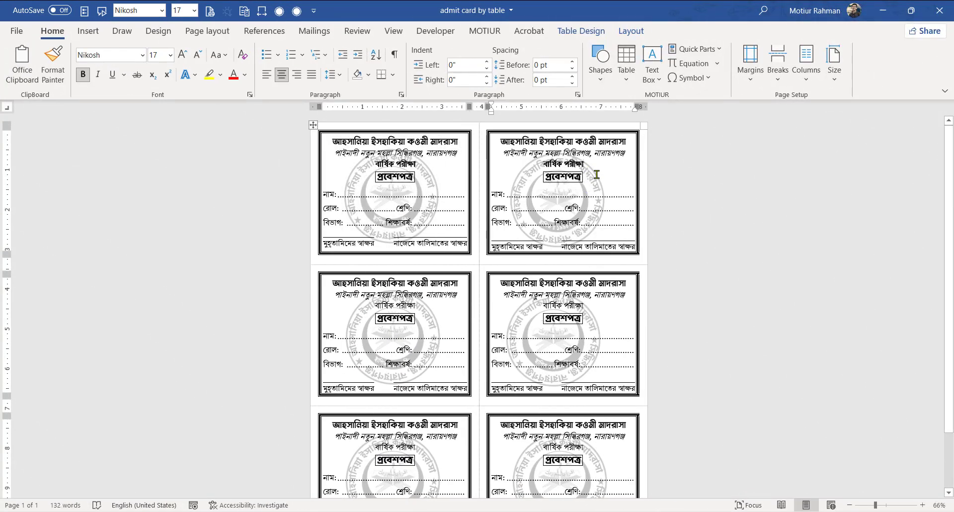
pyautogui.scroll(2, 605, 225)
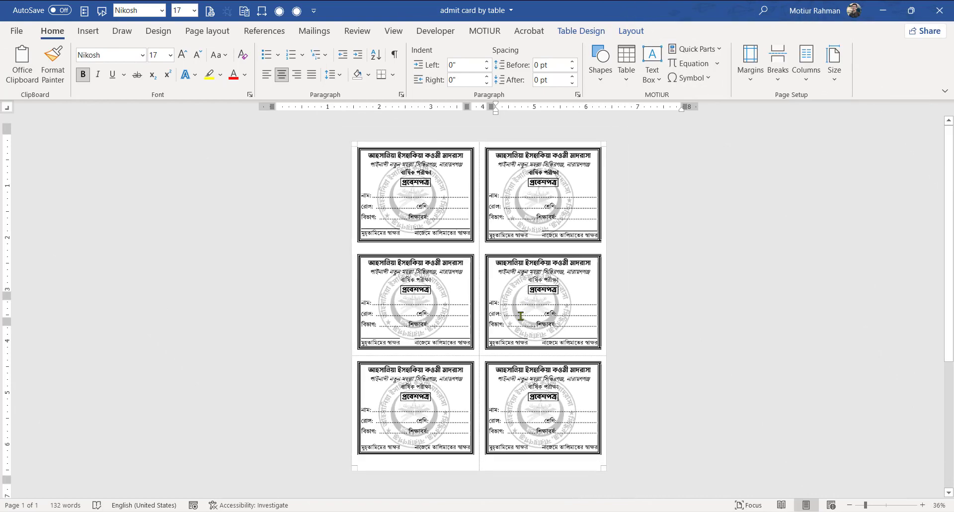
pyautogui.scroll(2, 521, 315)
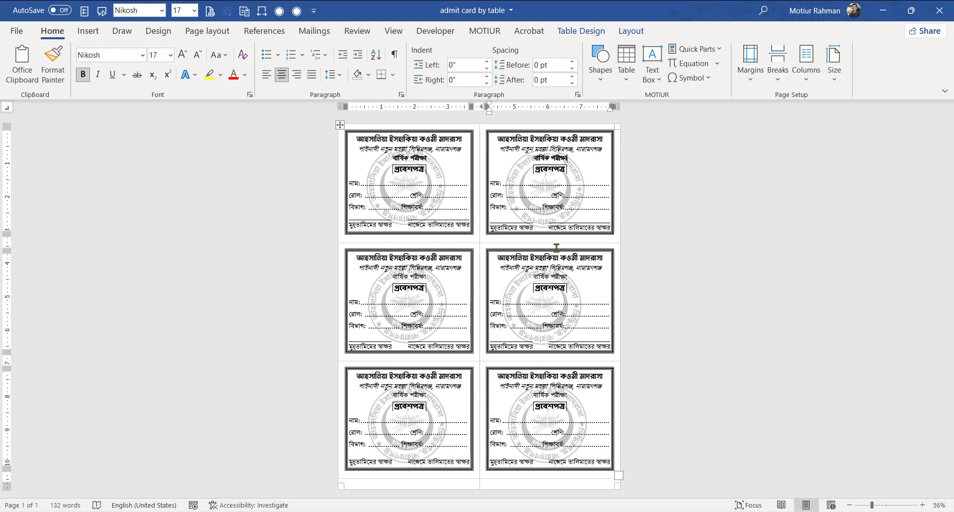
pyautogui.scroll(5, 556, 247)
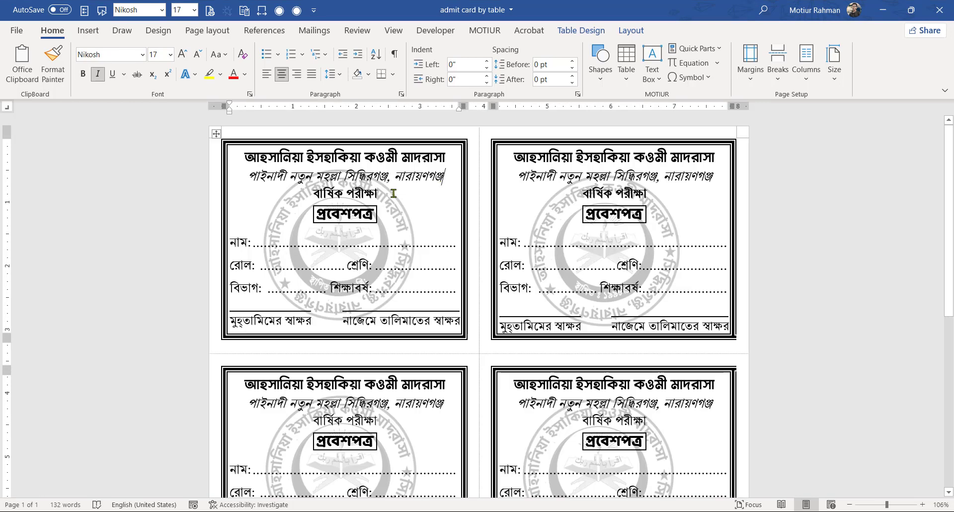
pyautogui.scroll(-1, 394, 193)
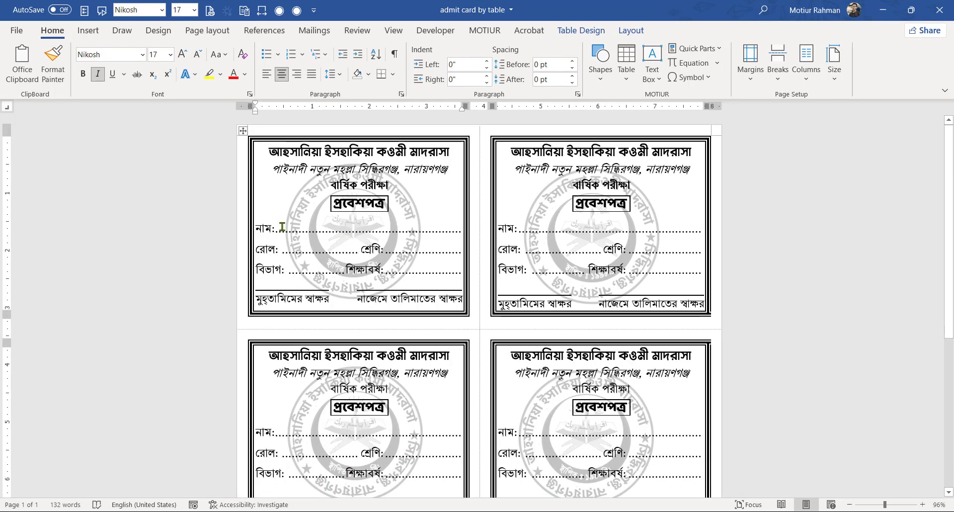
pyautogui.moveTo(282, 227)
pyautogui.mouseDown()
pyautogui.moveTo(422, 273)
pyautogui.moveTo(537, 282)
pyautogui.mouseUp()
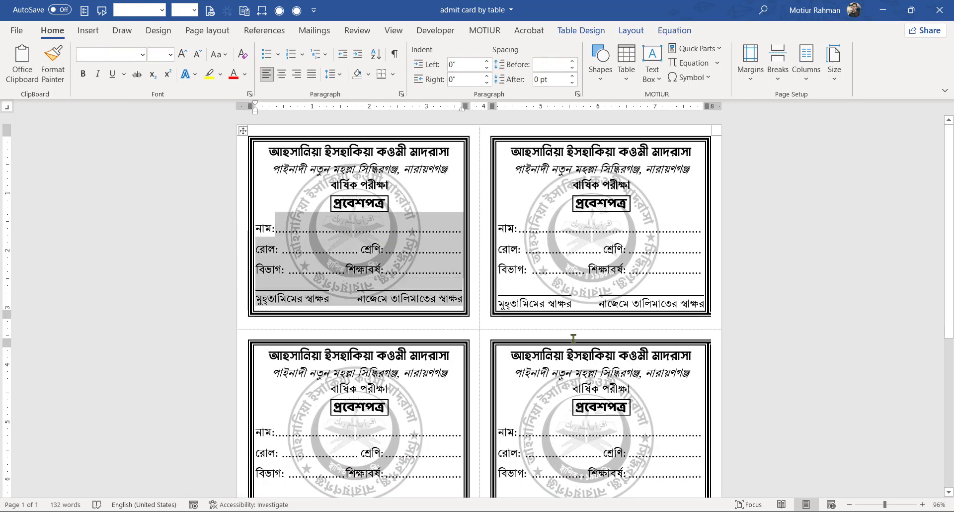
pyautogui.click(386, 249)
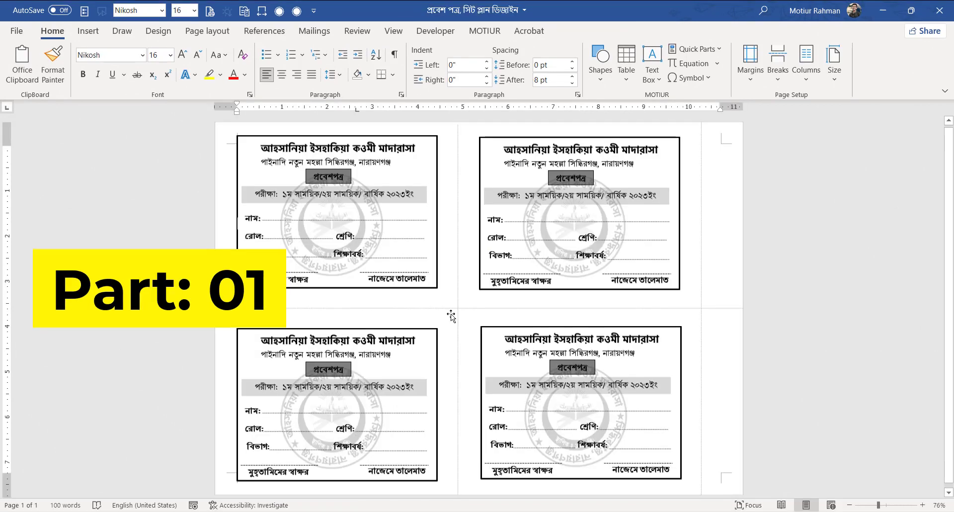
pyautogui.click(289, 149)
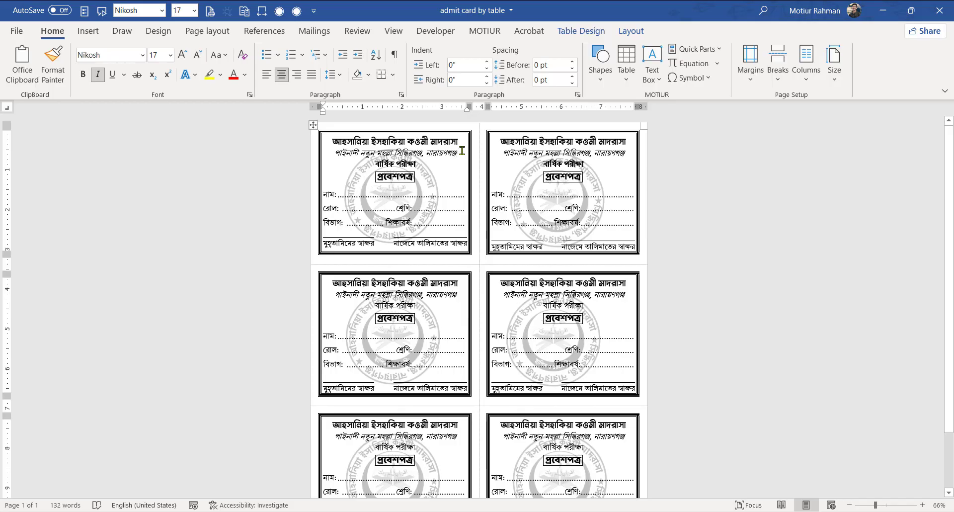
pyautogui.scroll(-2, 415, 241)
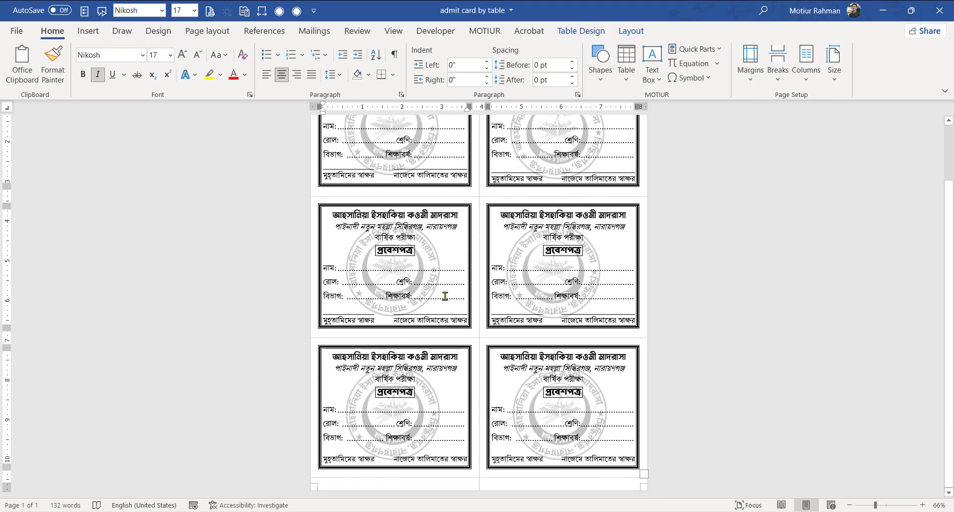
pyautogui.scroll(2, 448, 301)
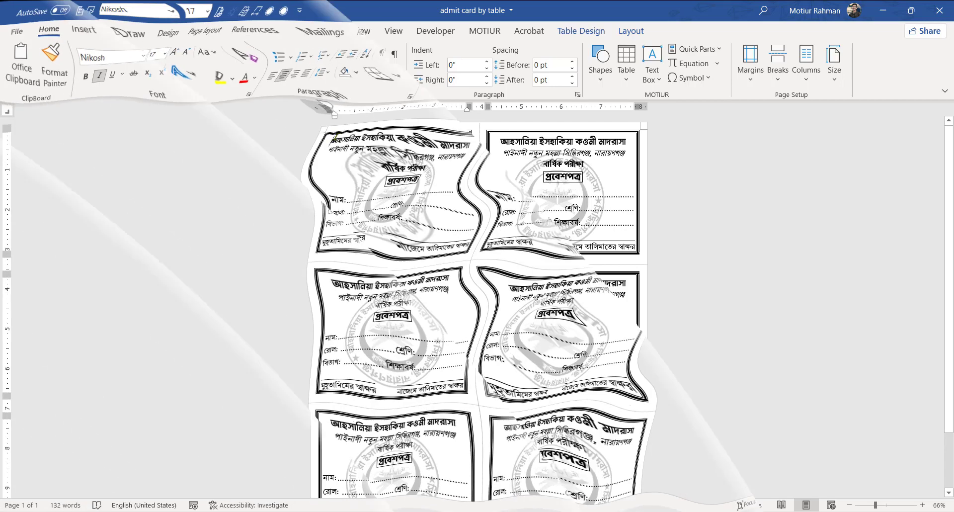
pyautogui.moveTo(331, 141)
pyautogui.mouseDown()
pyautogui.moveTo(462, 156)
pyautogui.moveTo(323, 140)
pyautogui.mouseUp()
pyautogui.click(459, 152)
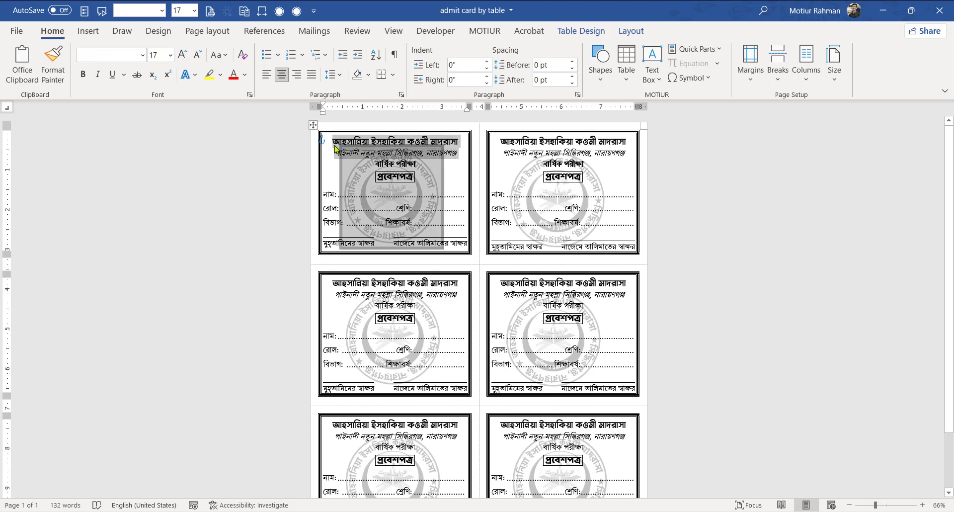
pyautogui.click(419, 305)
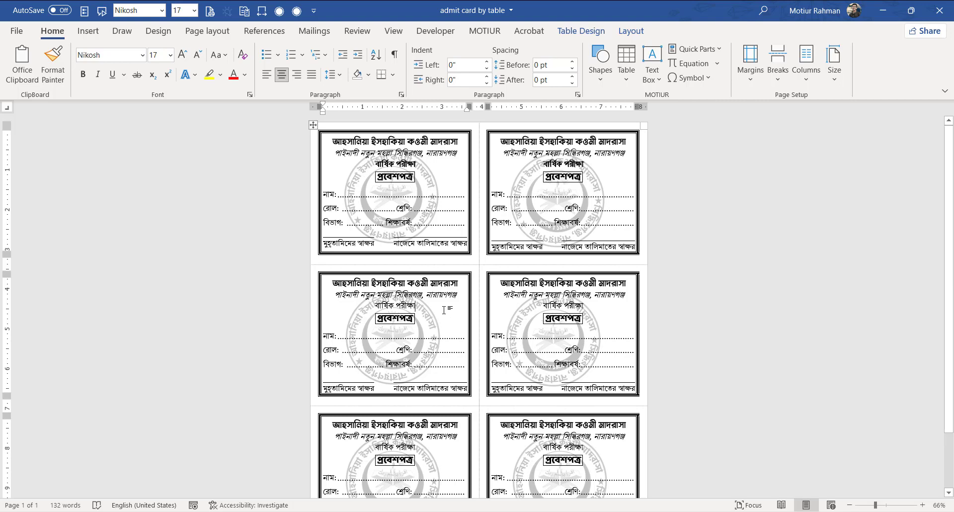
pyautogui.scroll(-4, 457, 315)
pyautogui.scroll(4, 458, 315)
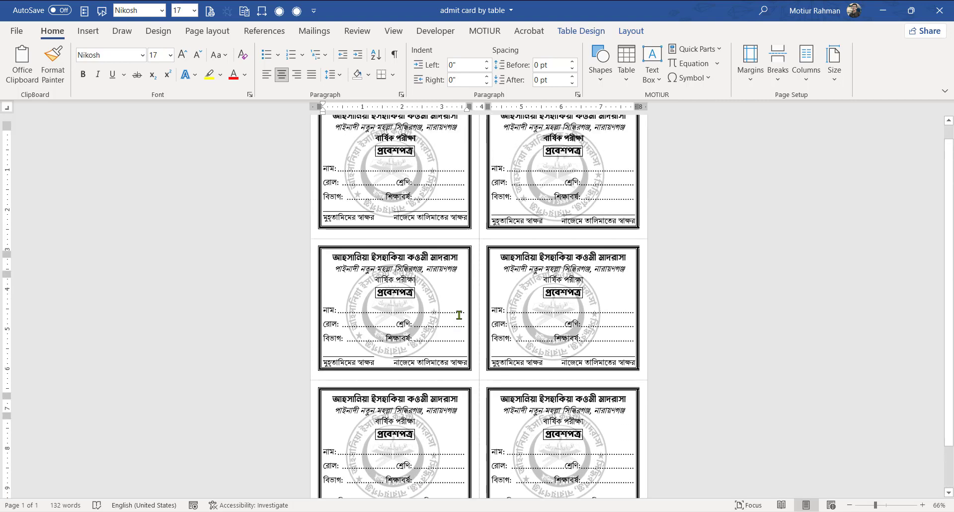
pyautogui.scroll(-1, 457, 315)
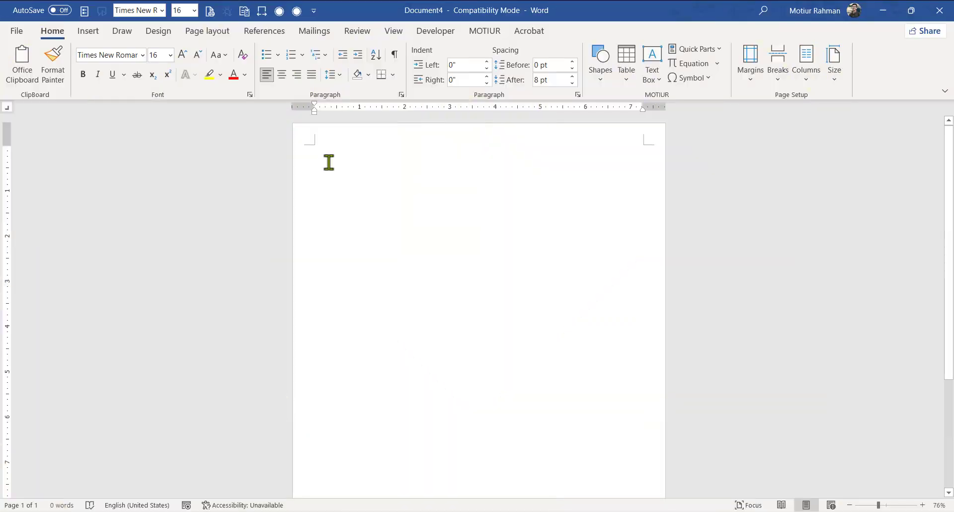
# - Set the blank document's paper size to A4
pyautogui.click(329, 162)
pyautogui.click(206, 34)
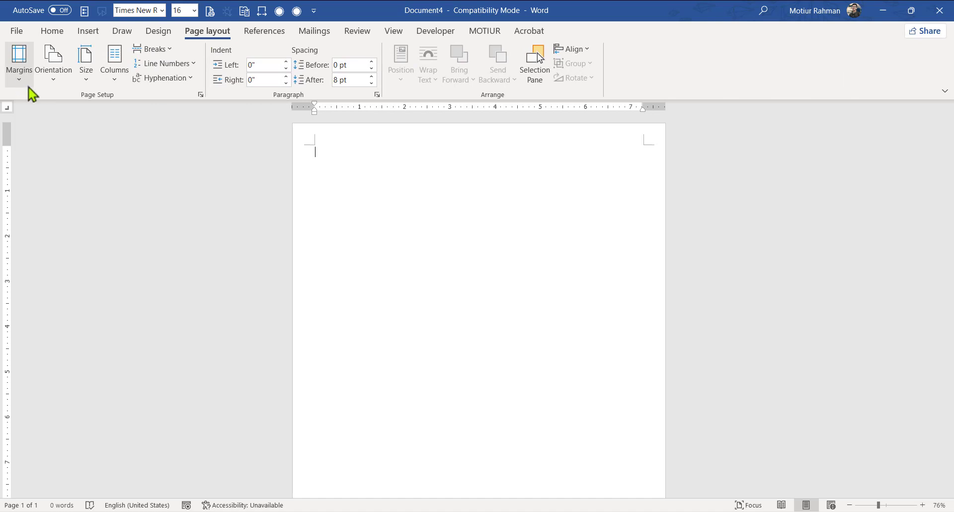
pyautogui.click(87, 74)
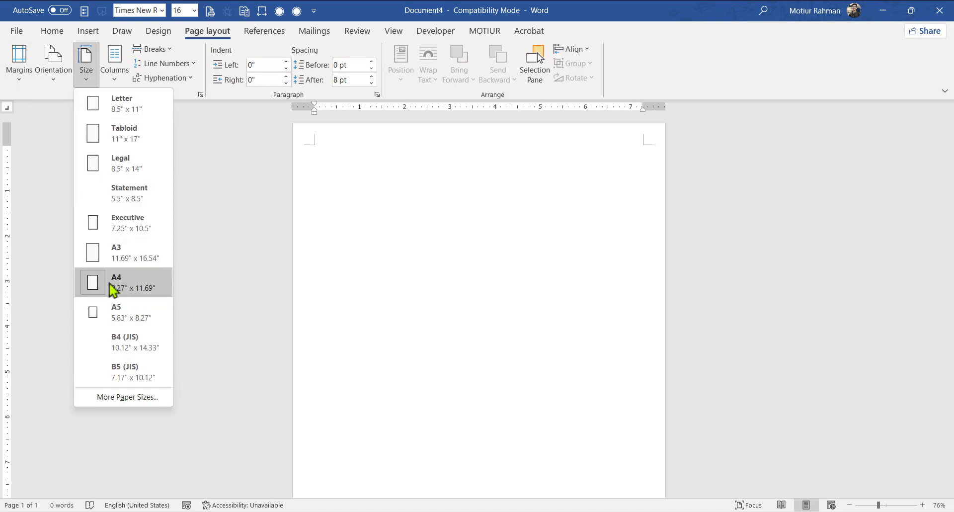
pyautogui.click(90, 284)
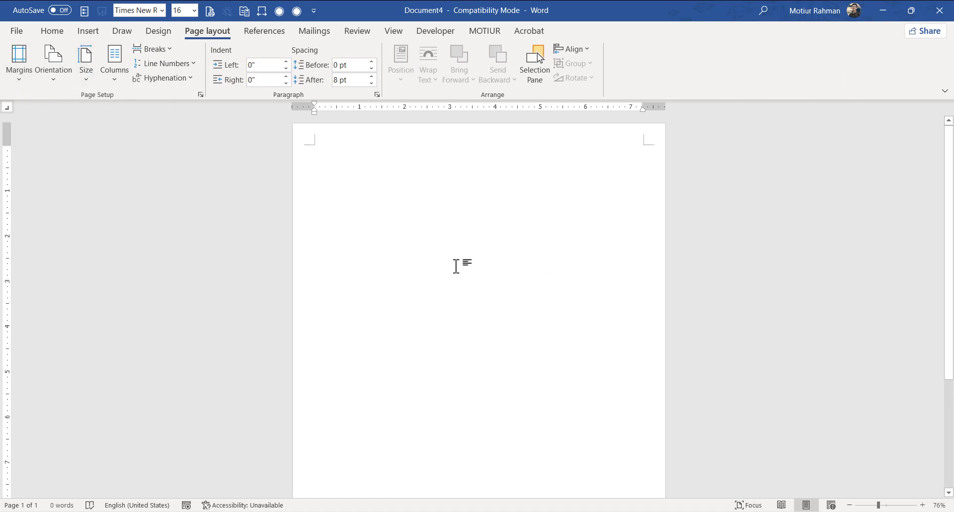
pyautogui.click(20, 69)
pyautogui.click(54, 419)
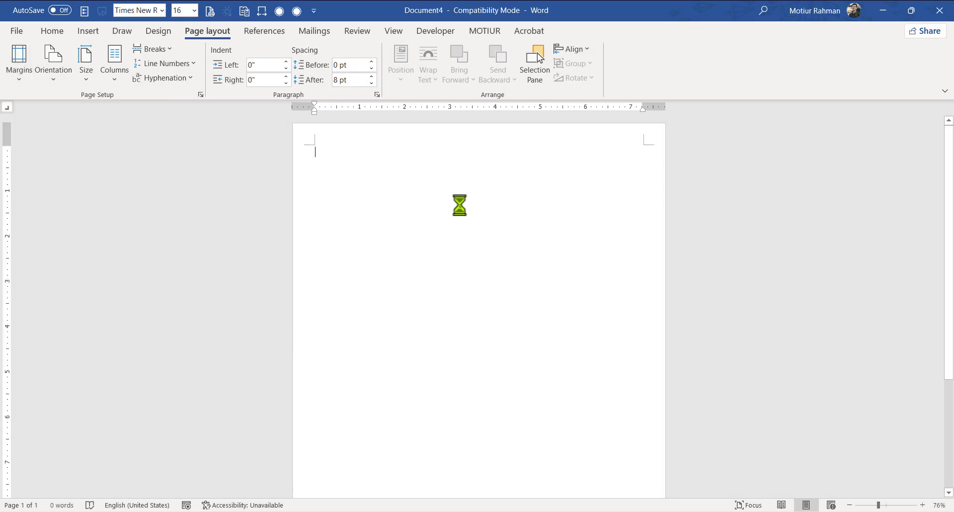
pyautogui.click(764, 124)
pyautogui.doubleClick(654, 107)
pyautogui.moveTo(625, 127); pyautogui.dragTo(571, 111)
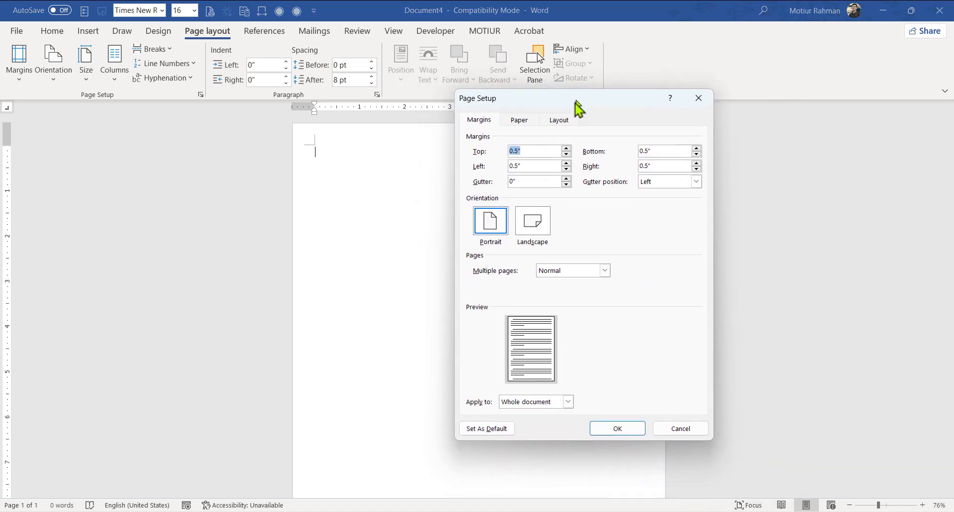
pyautogui.click(673, 432)
pyautogui.moveTo(9, 145); pyautogui.dragTo(7, 175)
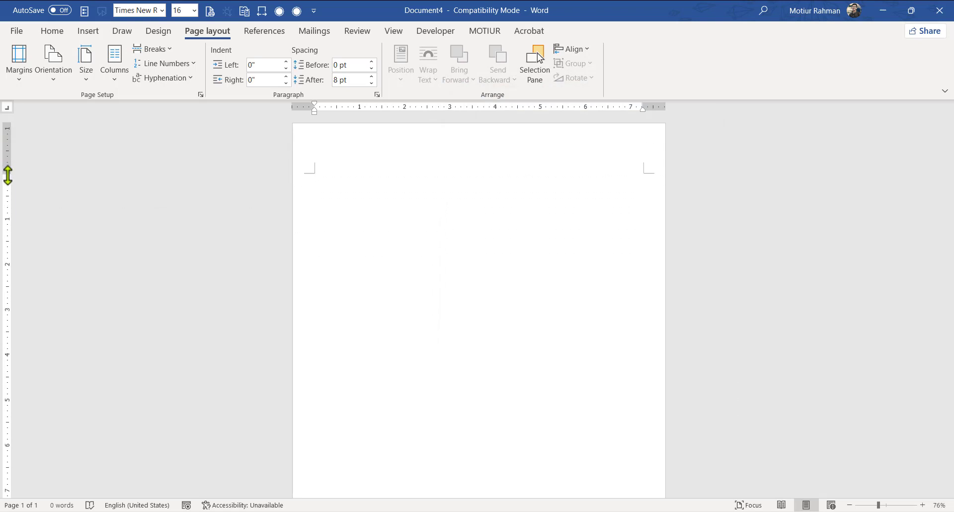
# - Set the page's top, left, bottom and right margins to 0.2 inches each in Page Setup and apply them
pyautogui.doubleClick(653, 108)
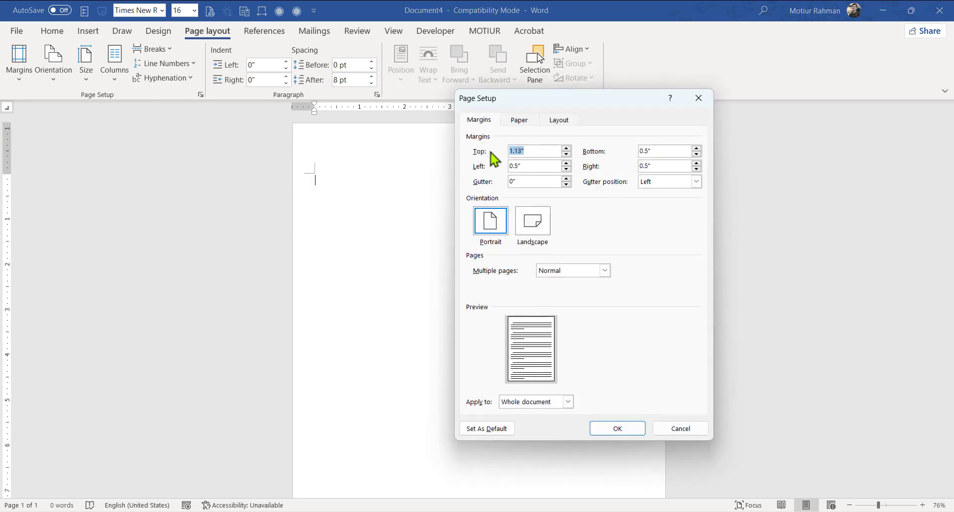
pyautogui.write('0.2')
pyautogui.moveTo(534, 166); pyautogui.dragTo(484, 169)
pyautogui.write('0.2')
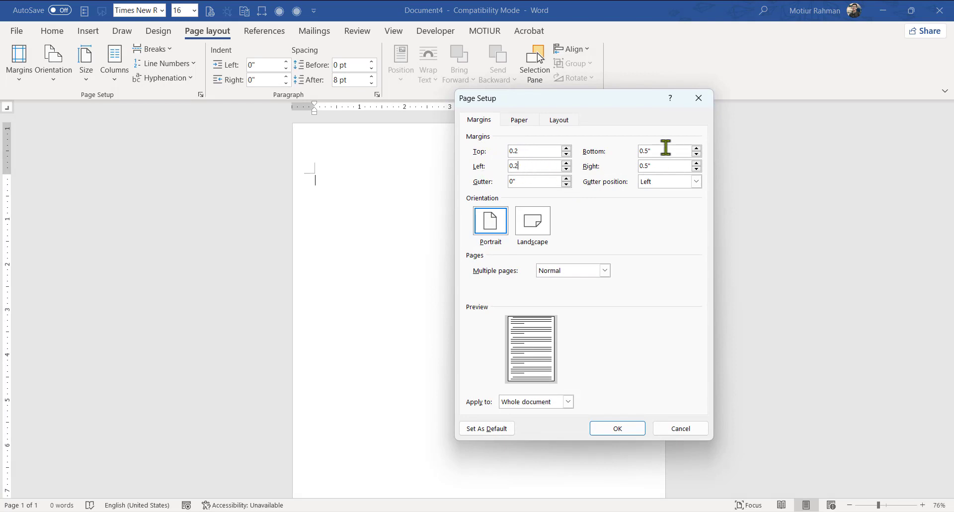
pyautogui.moveTo(656, 152); pyautogui.dragTo(610, 153)
pyautogui.write('0.2')
pyautogui.moveTo(660, 167); pyautogui.dragTo(616, 168)
pyautogui.write('0.2')
pyautogui.click(618, 429)
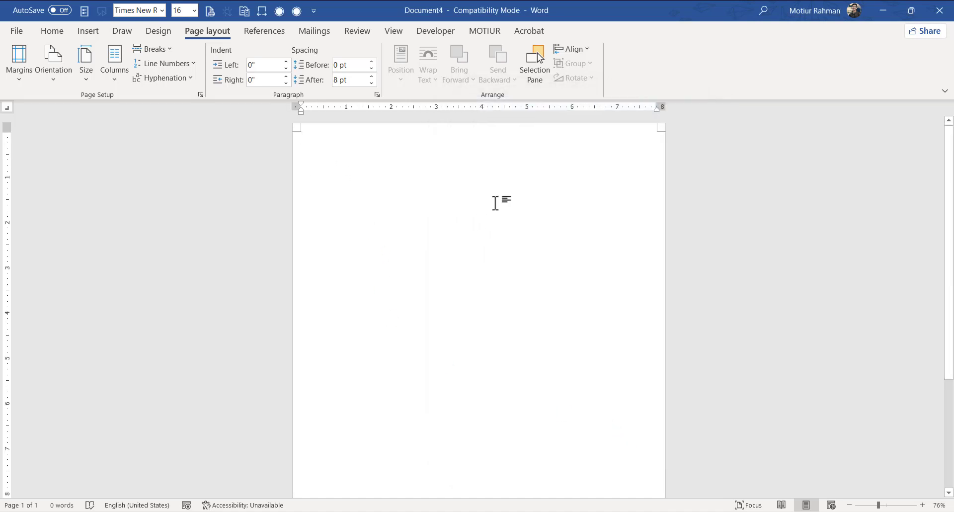
# - Insert a table with three columns and two rows at the start of the page
pyautogui.click(89, 33)
pyautogui.click(90, 62)
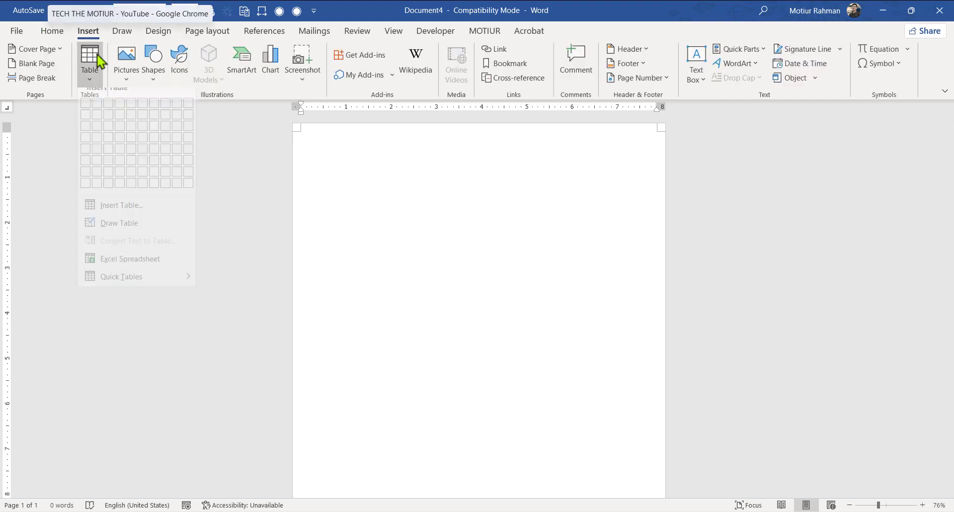
pyautogui.click(112, 135)
pyautogui.keyDown('ctrl'); pyautogui.scroll(6, 245, 224); pyautogui.keyUp('ctrl')
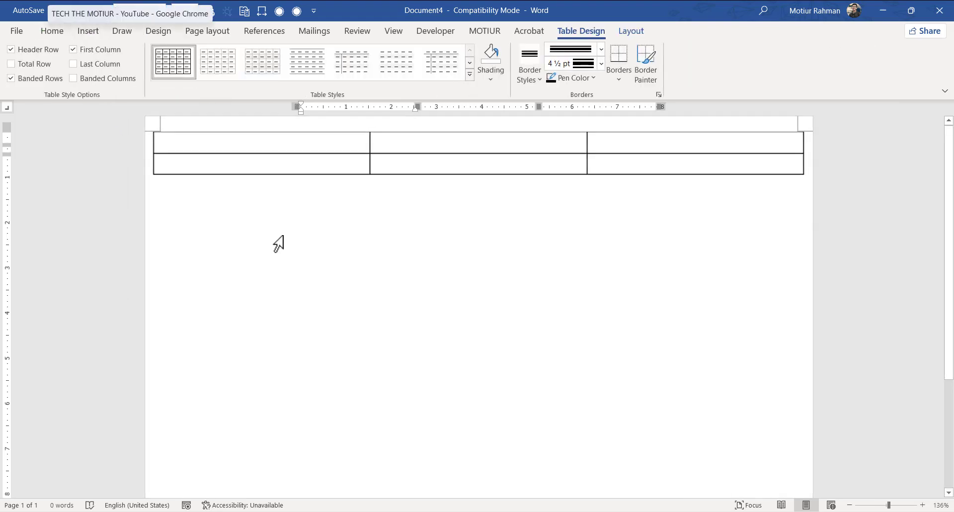
# - Copy the prepared Bengali admit card text from the other window and paste it into the table's first cell
pyautogui.click(702, 0)
pyautogui.click(357, 282)
pyautogui.moveTo(358, 281); pyautogui.dragTo(117, 184)
pyautogui.hotkey('ctrl', 'c')
pyautogui.click(458, 405)
pyautogui.click(224, 159)
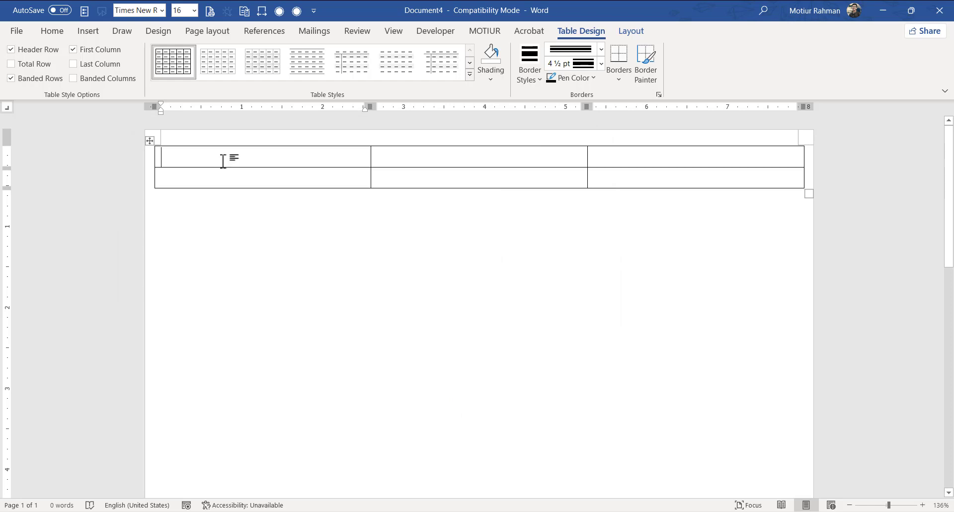
pyautogui.hotkey('ctrl', 'v')
# - Set the font of all the pasted text in the first cell to Nikosh
pyautogui.click(263, 274)
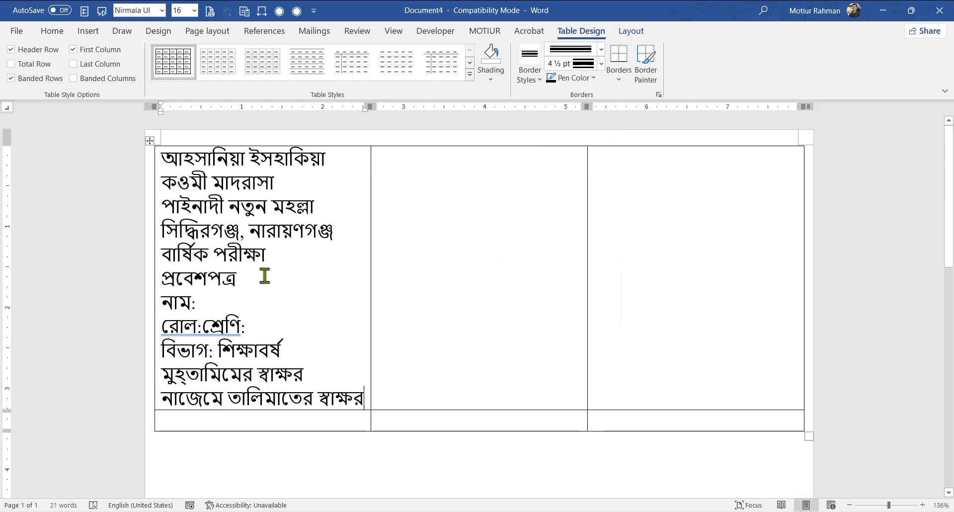
pyautogui.keyDown('shift'); pyautogui.click(363, 395); pyautogui.keyUp('shift')
pyautogui.moveTo(155, 224); pyautogui.dragTo(136, 162)
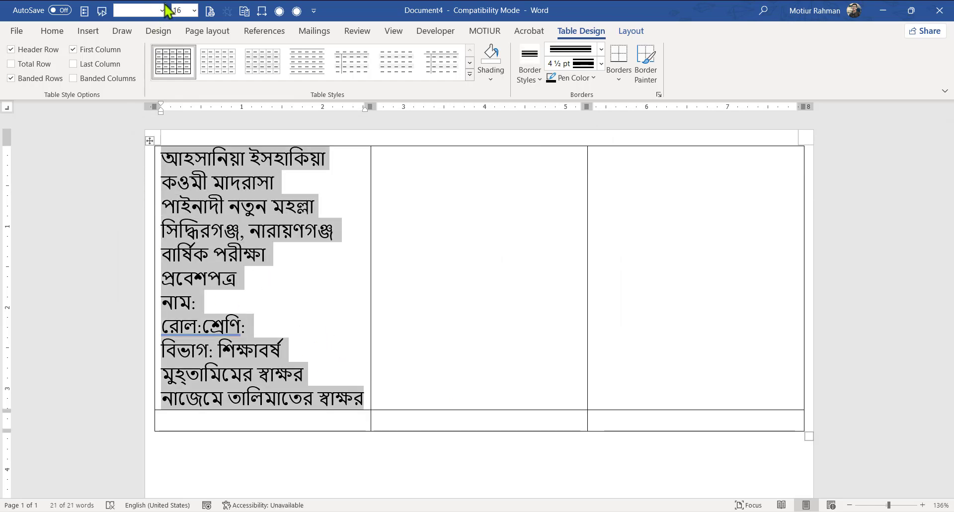
pyautogui.click(162, 11)
pyautogui.click(163, 112)
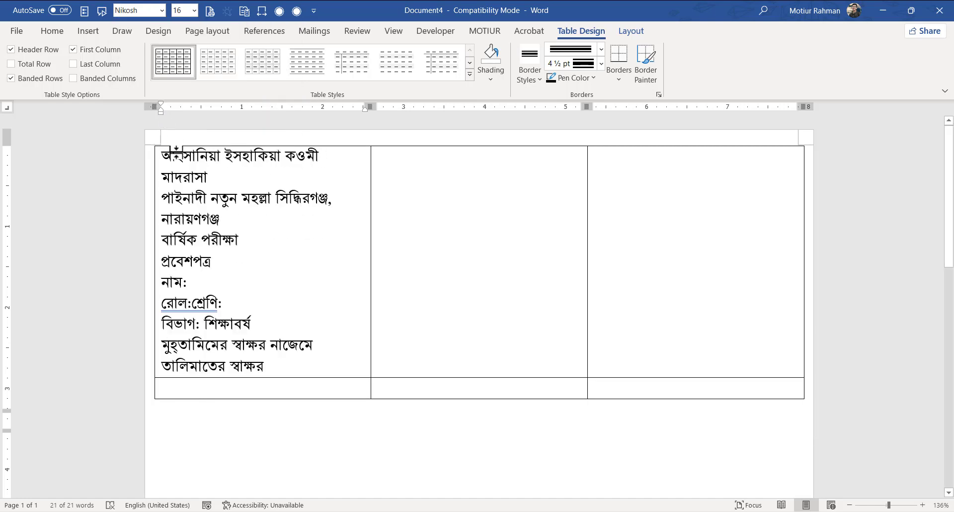
# - Widen the first column until each line of text fits on one row, and center the first four heading lines
pyautogui.click(199, 304)
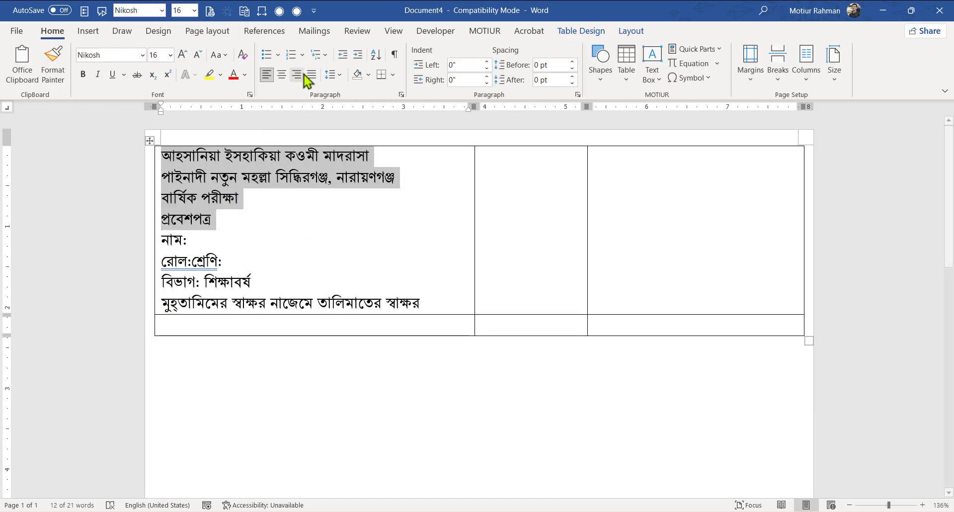
pyautogui.click(282, 75)
pyautogui.hotkey('ctrl', 'e')
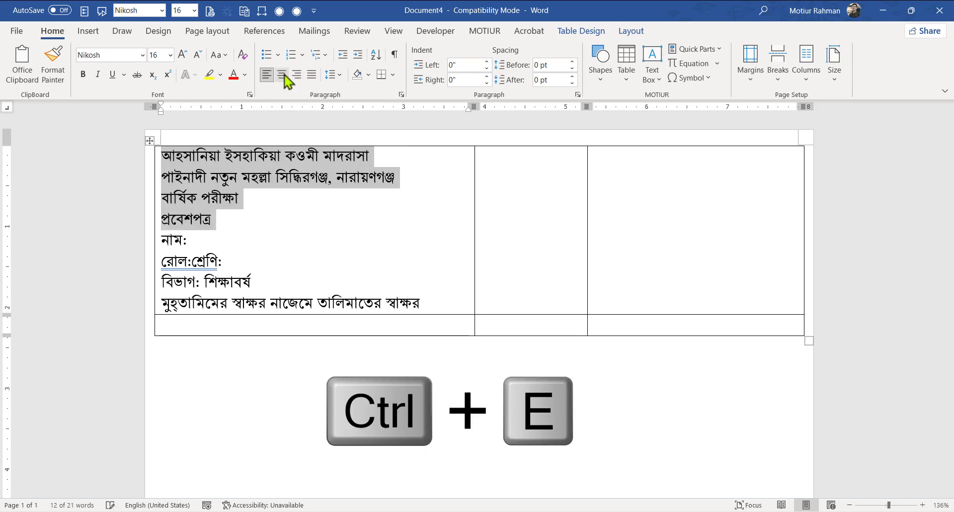
pyautogui.hotkey('ctrl', 'e')
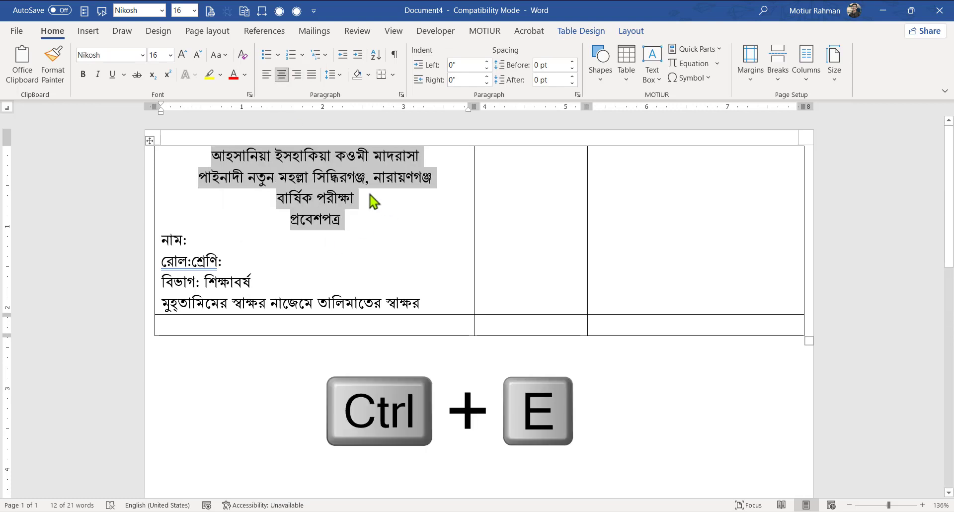
pyautogui.click(371, 218)
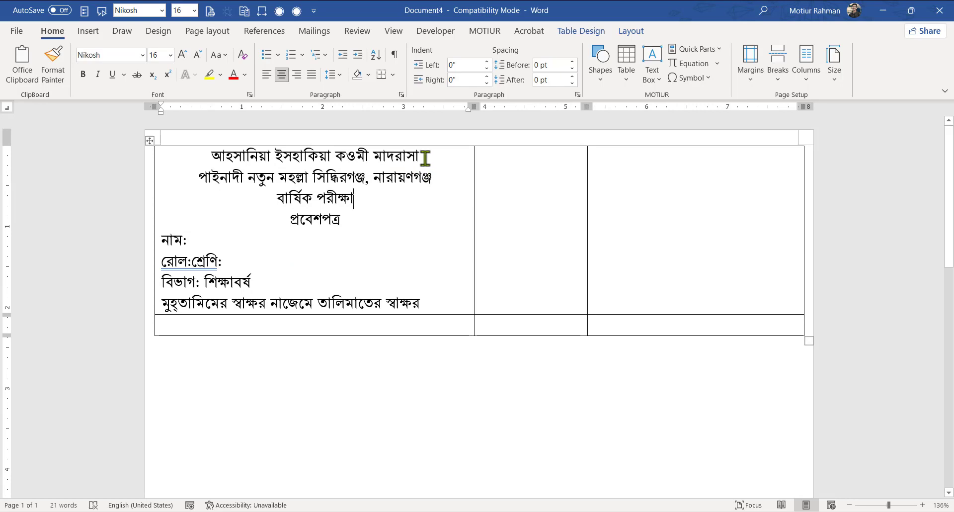
# - Set the font of the institution name in the first heading line to Shorif Jonota Unicode
pyautogui.moveTo(423, 154); pyautogui.dragTo(257, 141)
pyautogui.click(143, 55)
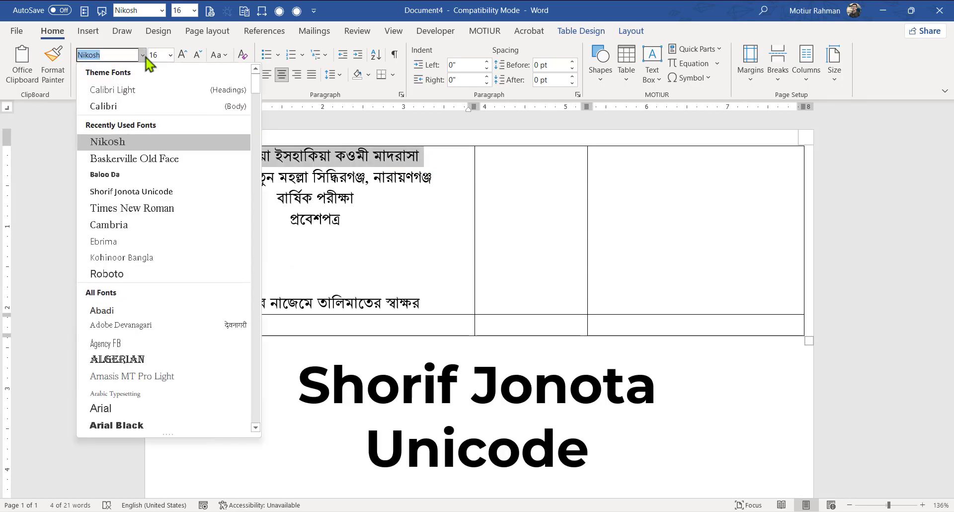
pyautogui.click(132, 194)
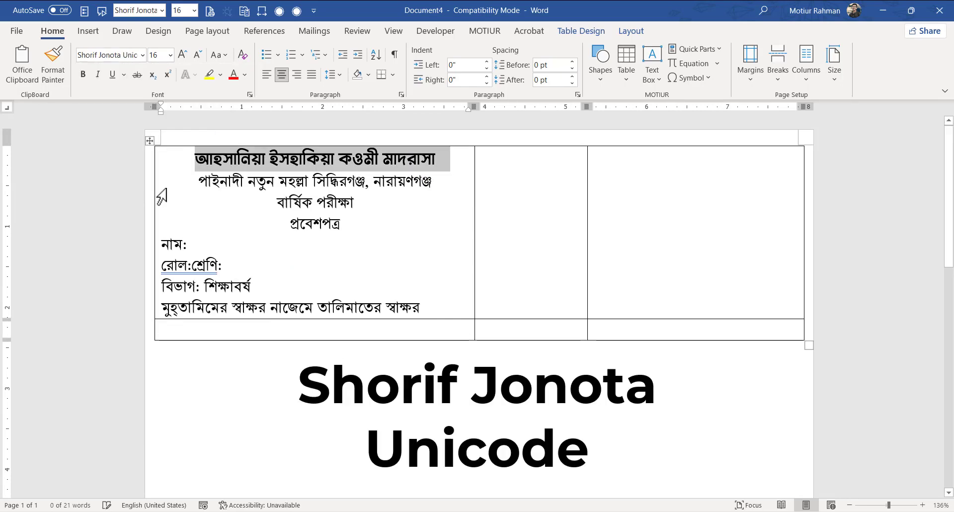
# - Give the exam title line a bold typeface and italicize the address line above it
pyautogui.click(145, 56)
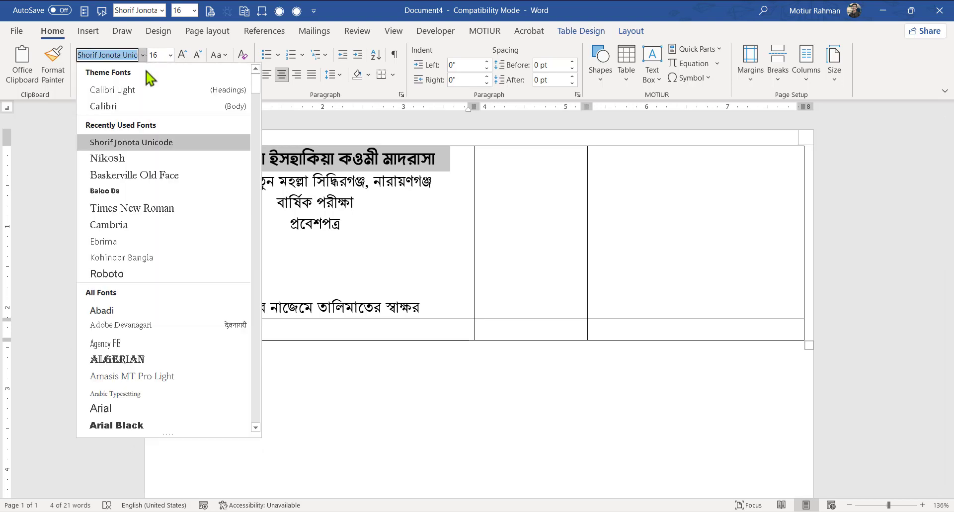
pyautogui.click(112, 193)
pyautogui.moveTo(438, 182); pyautogui.dragTo(207, 181)
pyautogui.hotkey('ctrl', 'i')
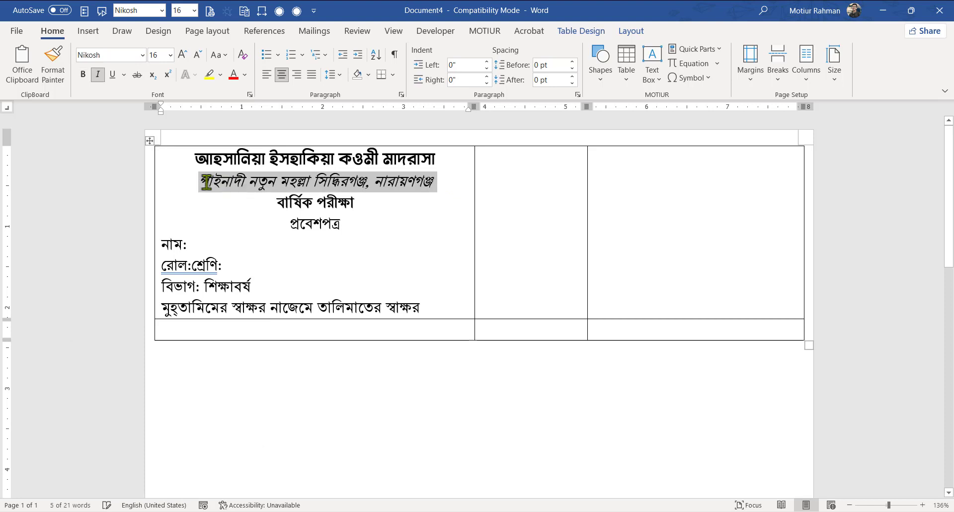
# - Set the paragraph spacing before and after the name, roll/class and department lines to 6 pt
pyautogui.click(225, 243)
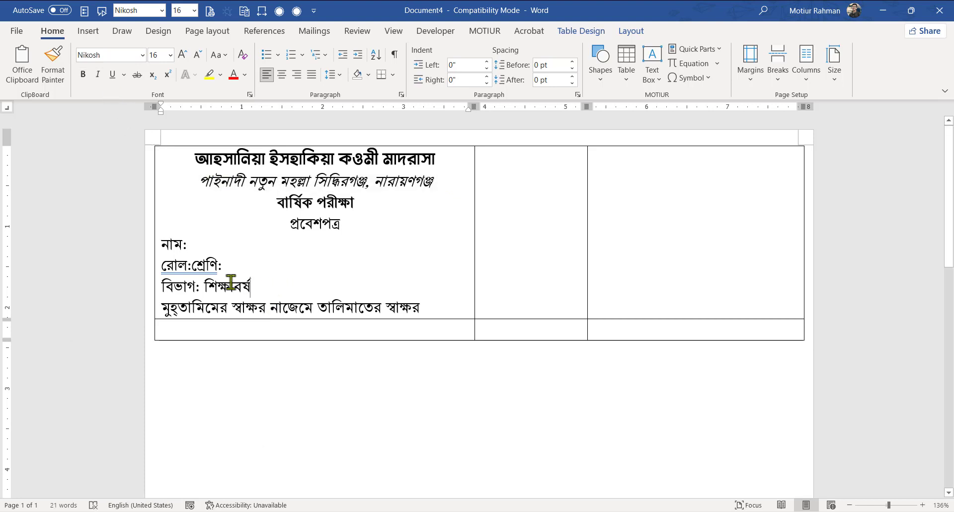
pyautogui.moveTo(232, 281); pyautogui.dragTo(166, 243)
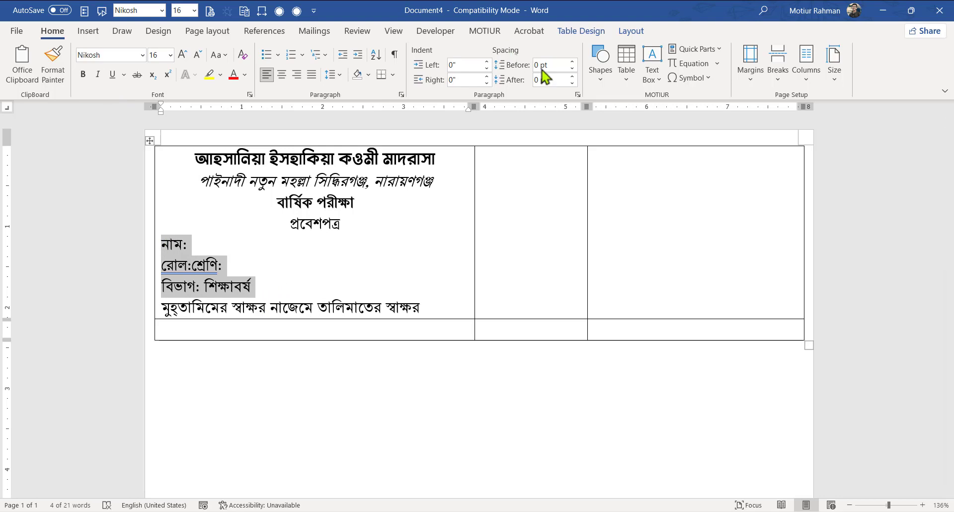
pyautogui.click(195, 35)
pyautogui.click(371, 62)
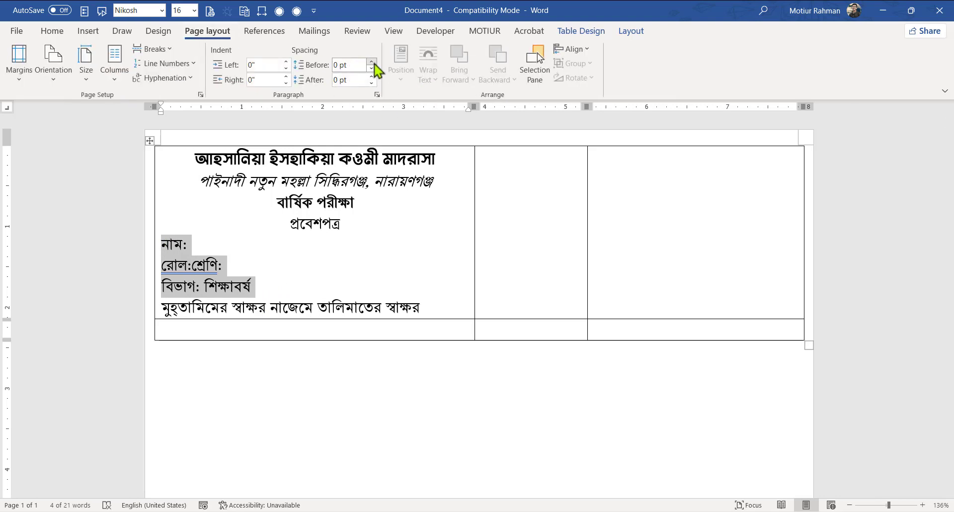
pyautogui.click(371, 77)
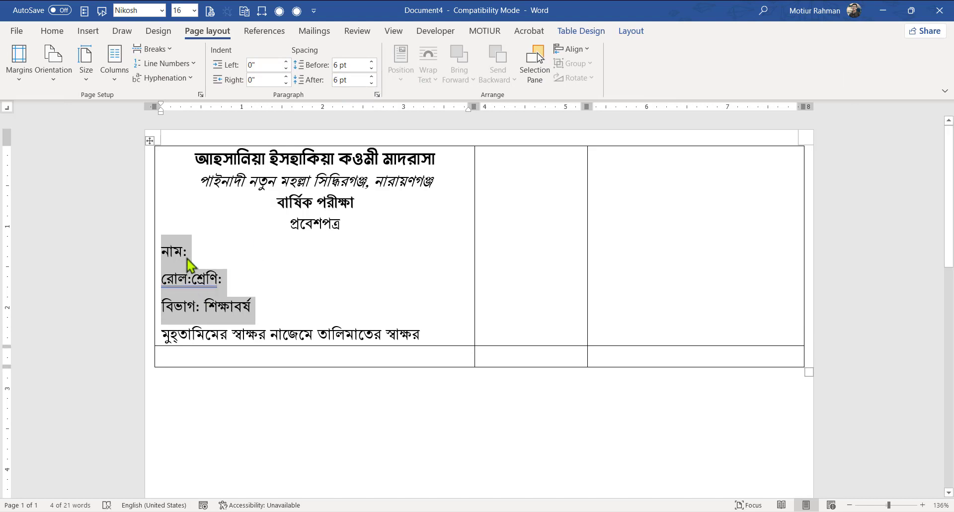
# - Set the spacing before the name line to 12 pt, and before the signature line to 18 pt
pyautogui.click(191, 253)
pyautogui.click(372, 61)
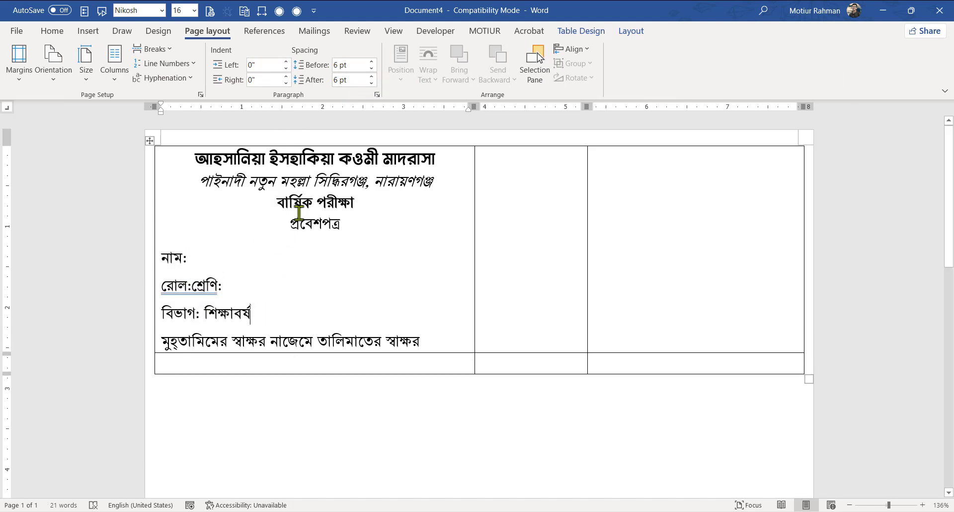
pyautogui.click(373, 62)
pyautogui.click(373, 68)
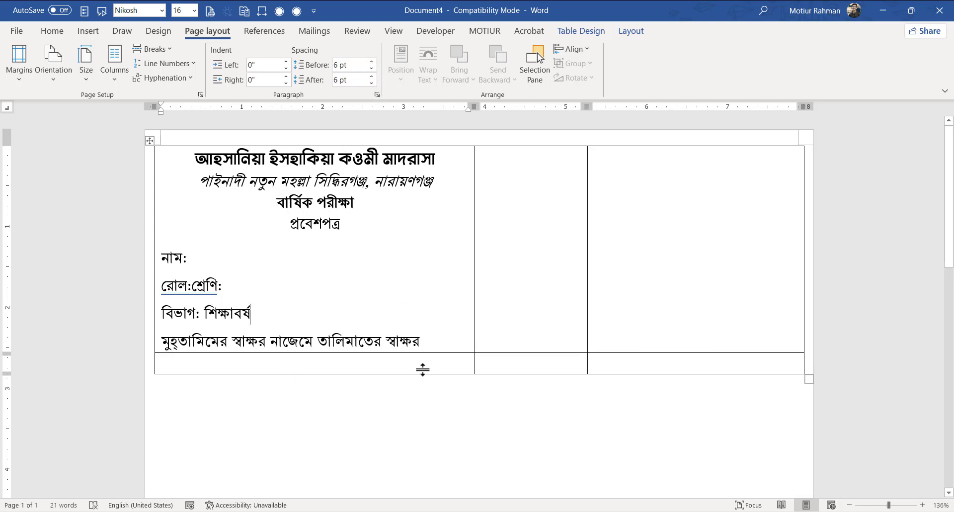
pyautogui.click(373, 62)
pyautogui.click(373, 63)
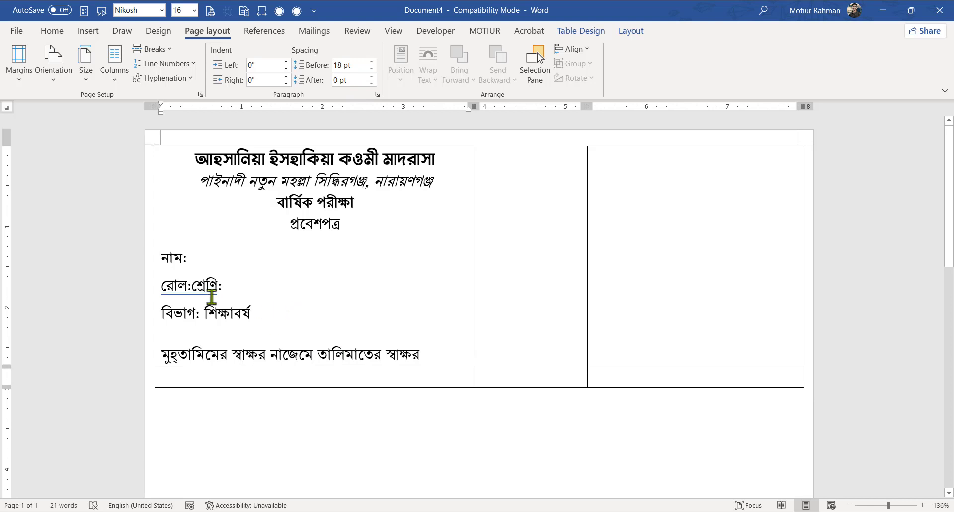
pyautogui.moveTo(211, 297); pyautogui.dragTo(155, 247)
pyautogui.click(258, 313)
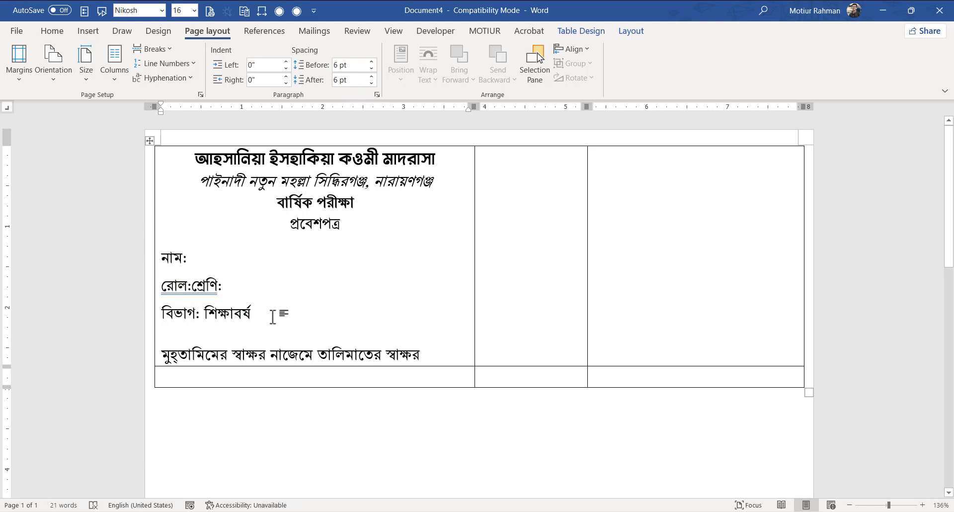
pyautogui.press('Return')
pyautogui.press('BackSpace')
pyautogui.moveTo(264, 328)
pyautogui.mouseDown()
pyautogui.moveTo(221, 286)
pyautogui.moveTo(169, 260)
pyautogui.mouseUp()
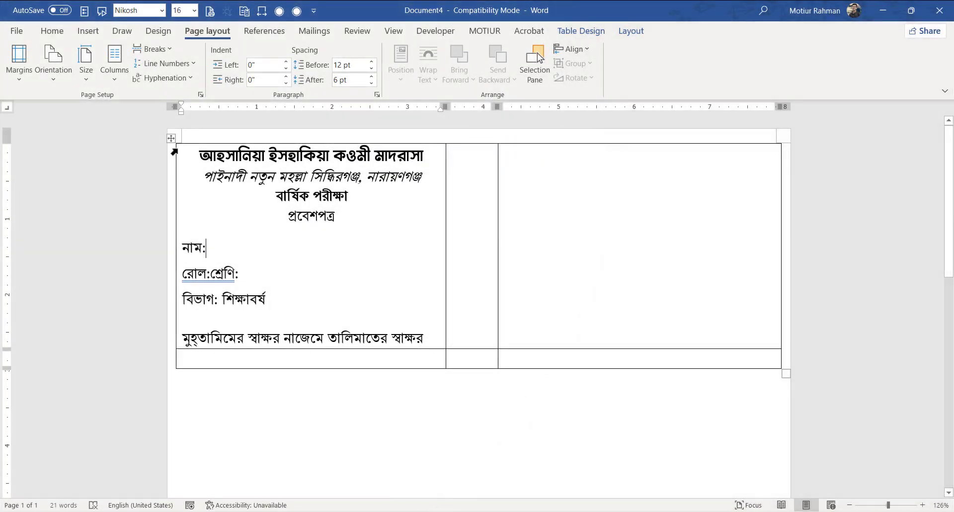
# - Select the whole table, turn on its preferred width measured in percent, and center it on the page
pyautogui.scroll(8, 73, 226)
pyautogui.scroll(2, 77, 221)
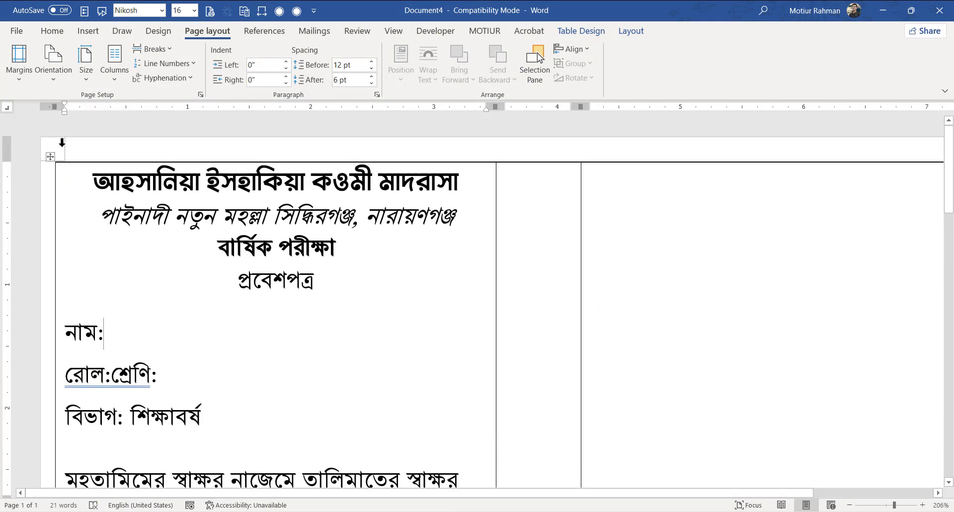
pyautogui.scroll(-4, 81, 188)
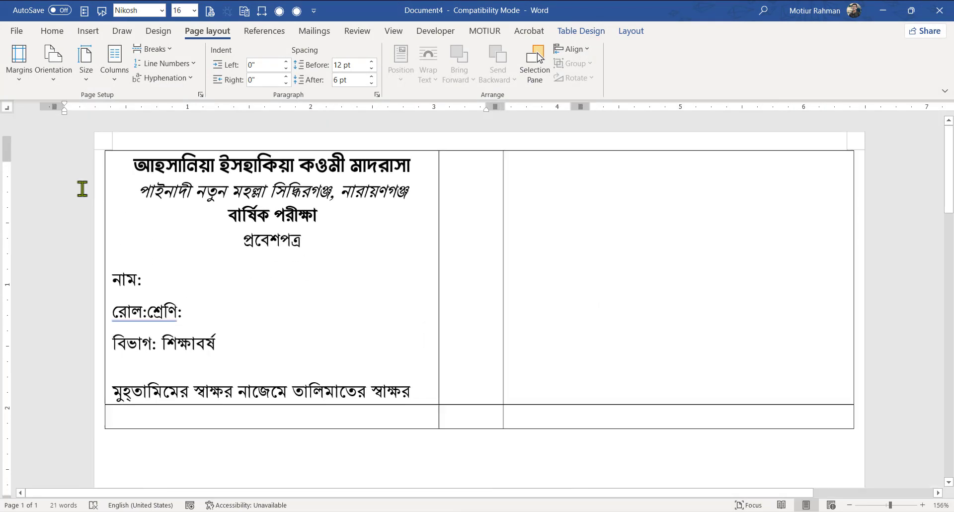
pyautogui.click(101, 145)
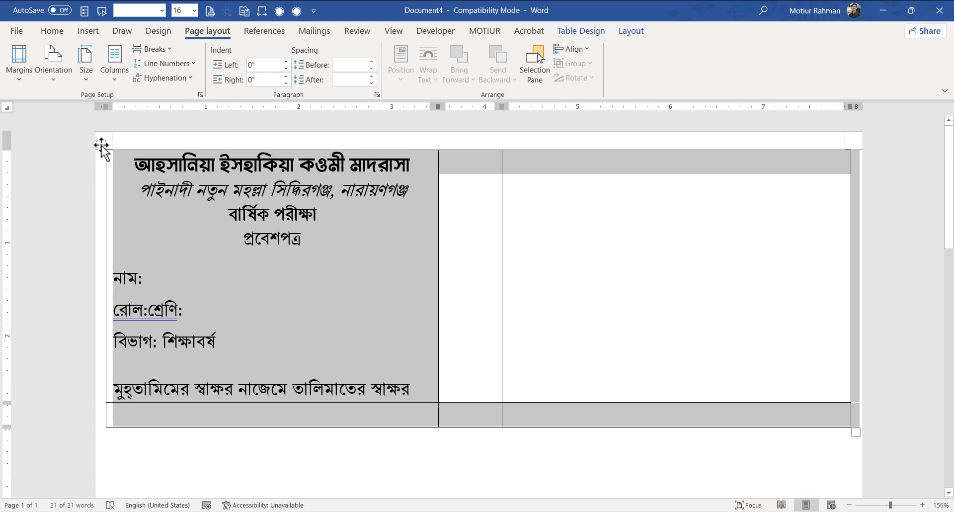
pyautogui.rightClick(101, 145)
pyautogui.click(153, 376)
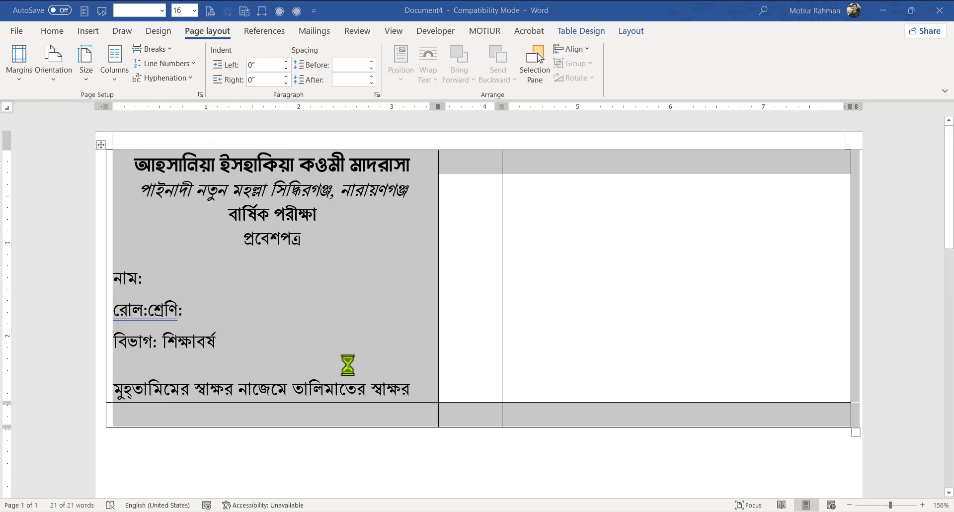
pyautogui.click(420, 163)
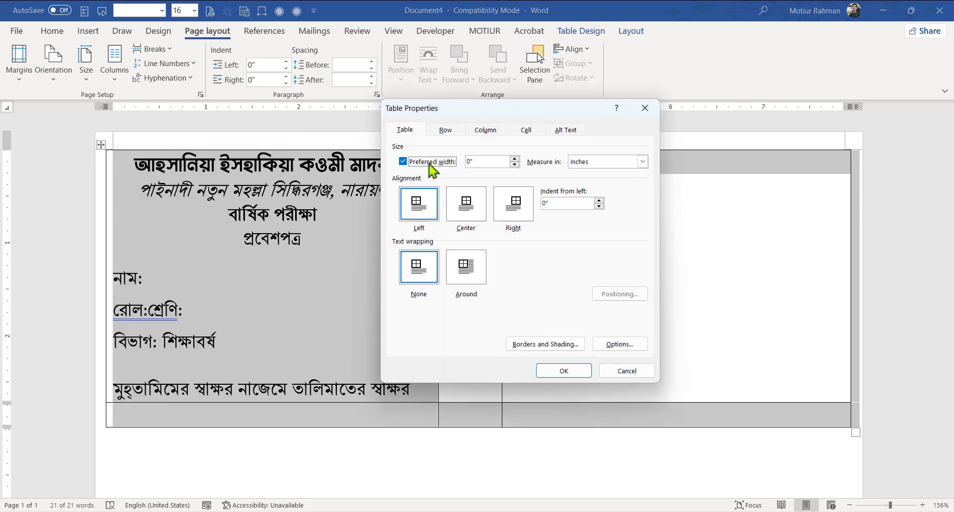
pyautogui.click(641, 161)
pyautogui.click(579, 172)
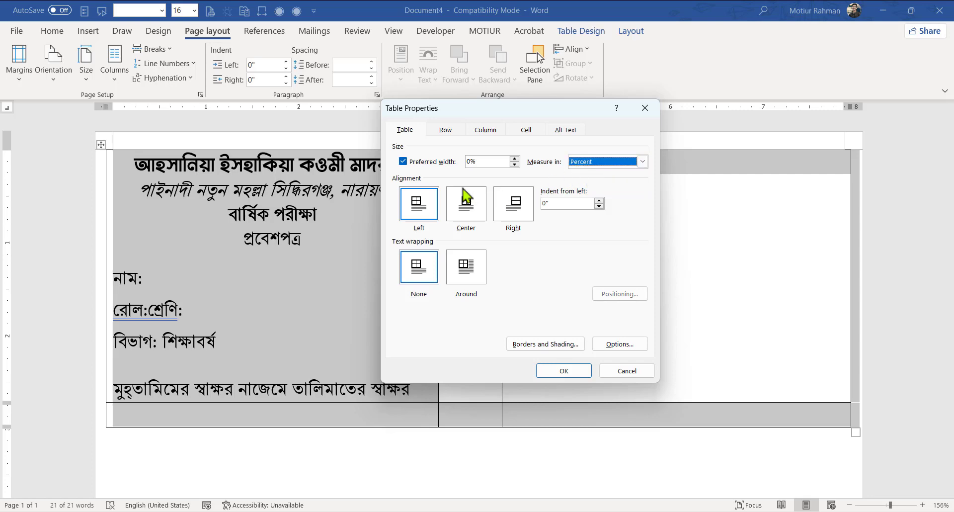
pyautogui.click(458, 214)
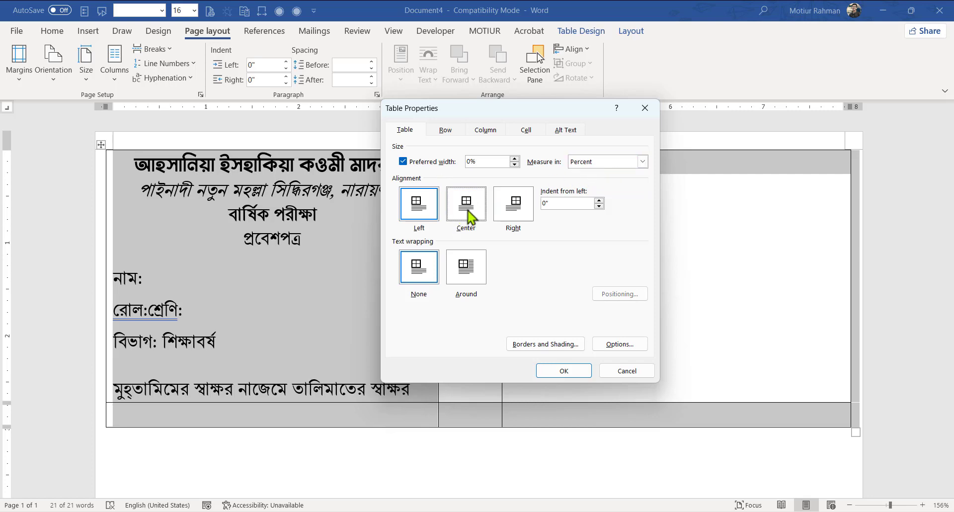
pyautogui.click(563, 371)
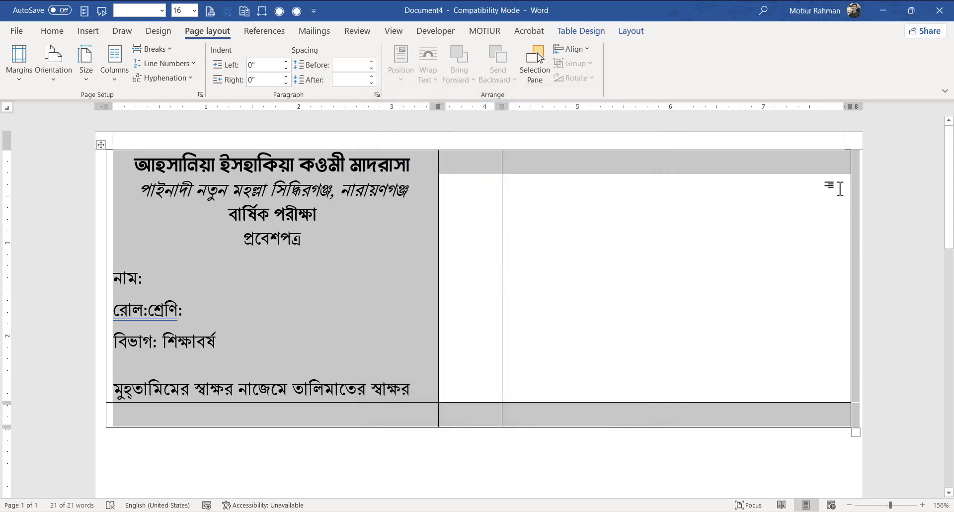
# - Set the table's preferred width to 95 percent, keeping the table centered
pyautogui.moveTo(850, 192); pyautogui.dragTo(647, 190)
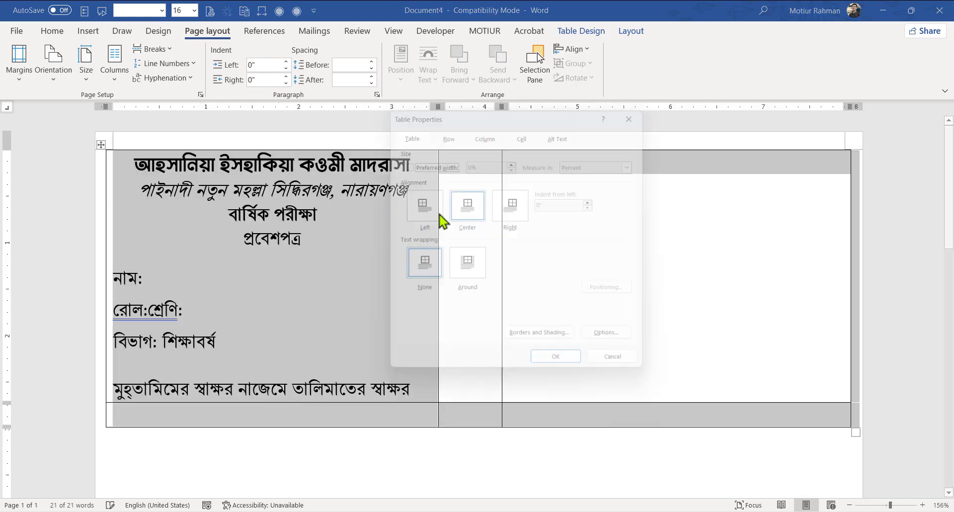
pyautogui.click(522, 211)
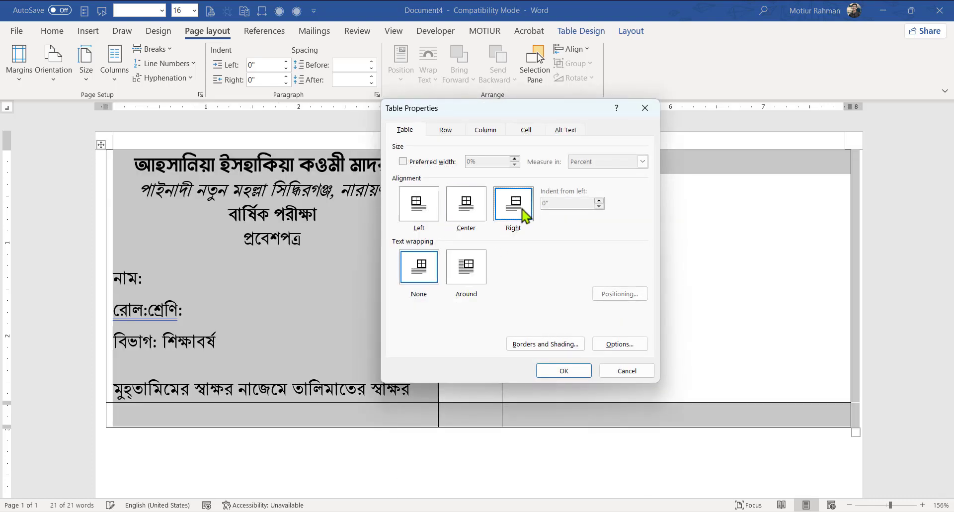
pyautogui.click(465, 215)
pyautogui.click(403, 161)
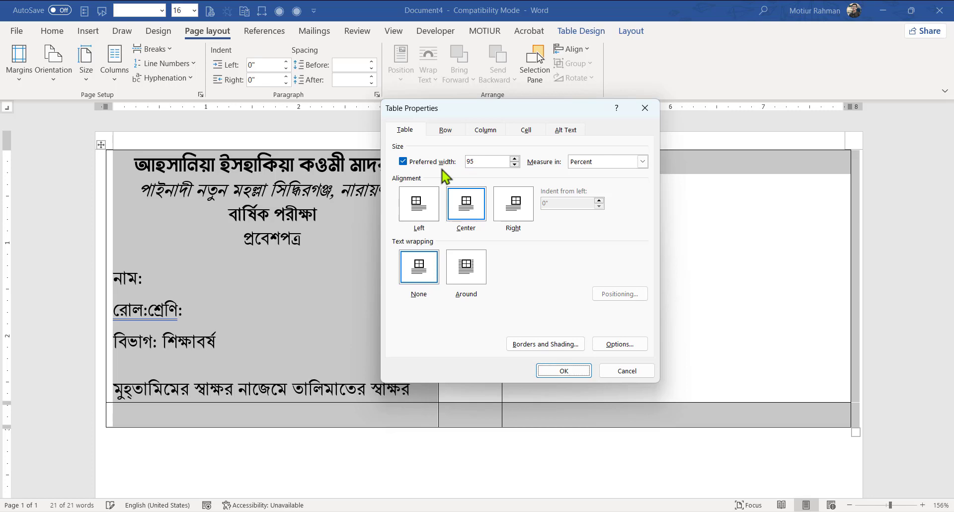
pyautogui.press('Return')
# - Widen the table until it fills the full width between the page margins
pyautogui.click(837, 168)
pyautogui.scroll(2, 845, 172)
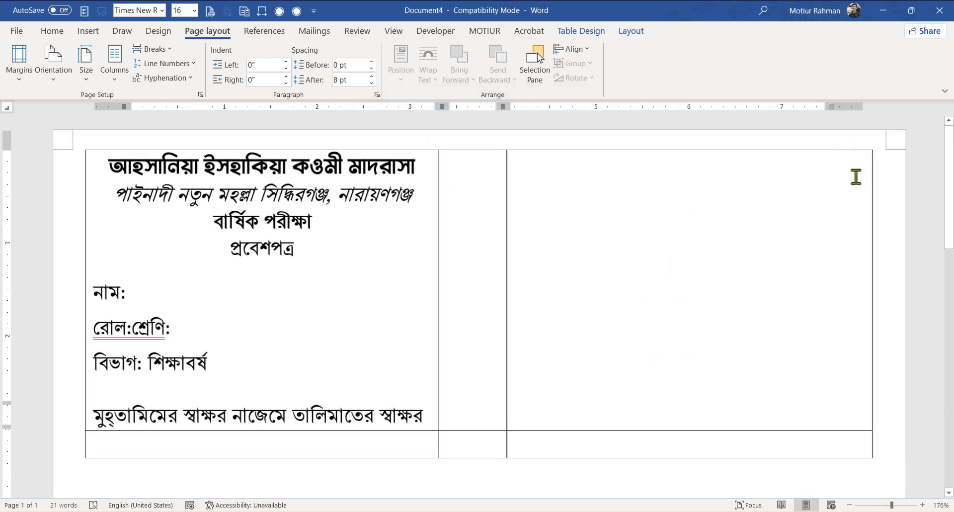
pyautogui.press('ctrl')
pyautogui.press('ctrl')
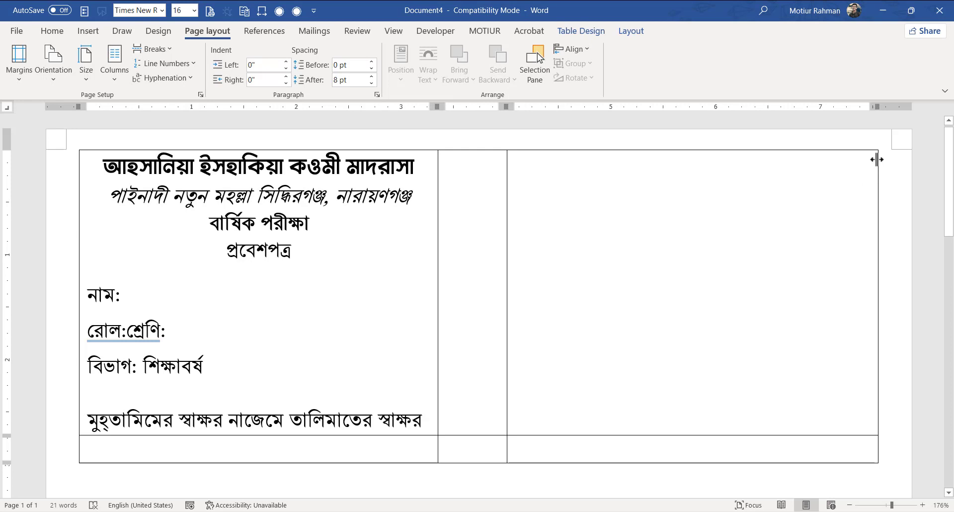
pyautogui.moveTo(876, 159); pyautogui.dragTo(901, 163)
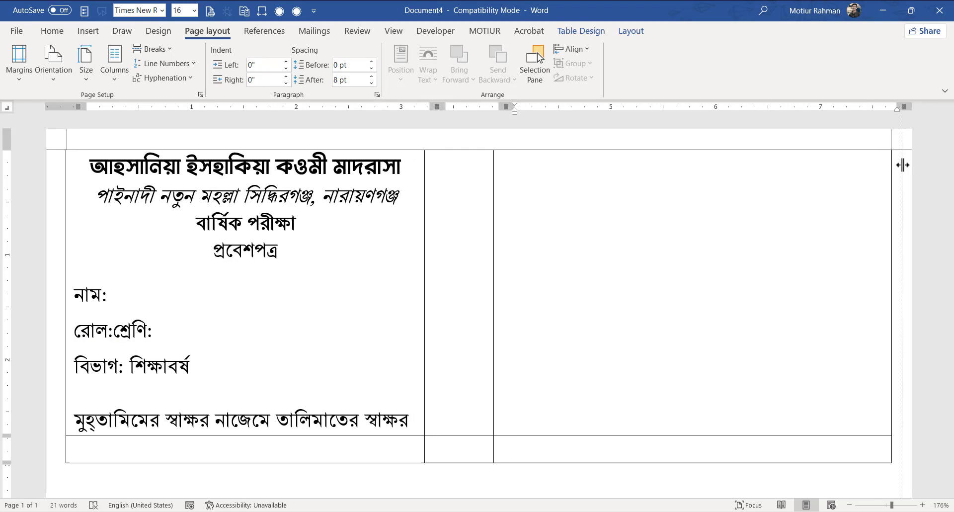
pyautogui.scroll(-4, 613, 275)
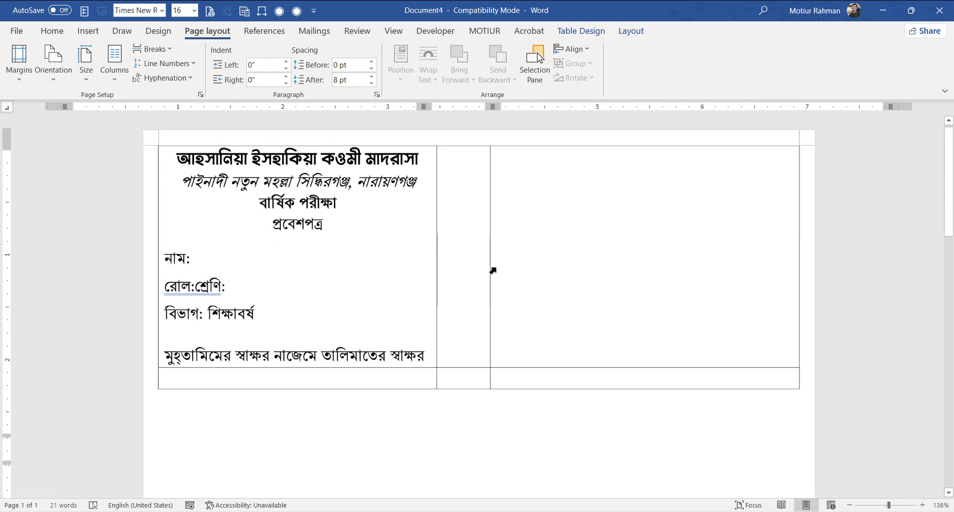
# - Adjust the column borders so the first and third columns are equally wide with a narrow column between them
pyautogui.scroll(3, 179, 219)
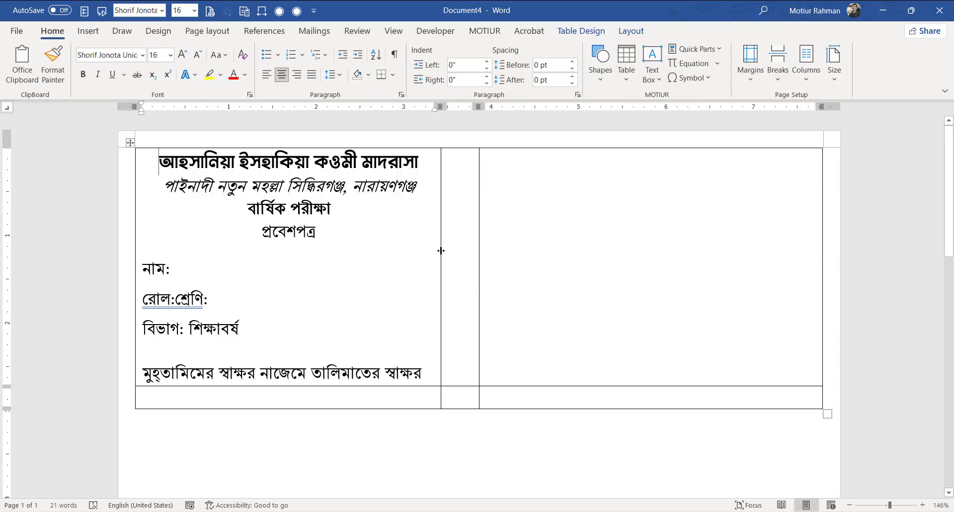
pyautogui.moveTo(441, 251); pyautogui.dragTo(496, 259)
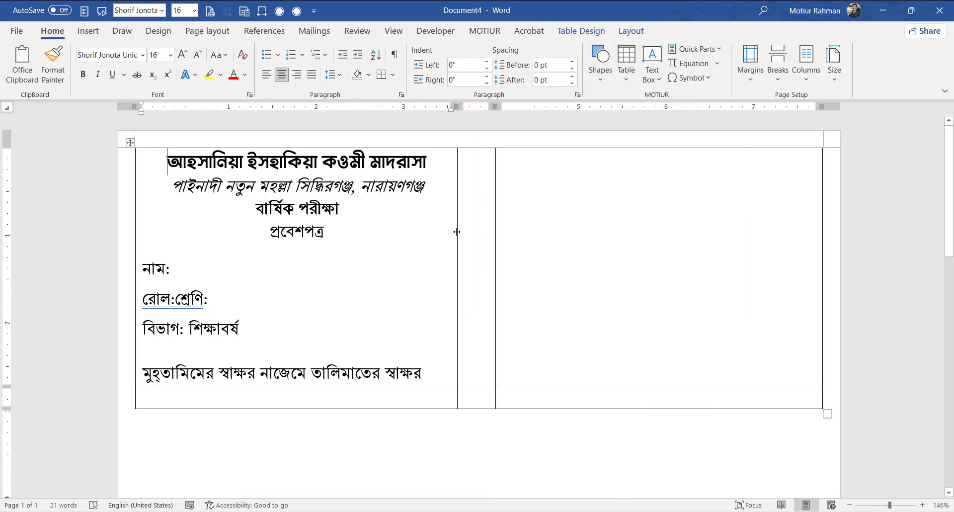
pyautogui.moveTo(456, 232); pyautogui.dragTo(462, 238)
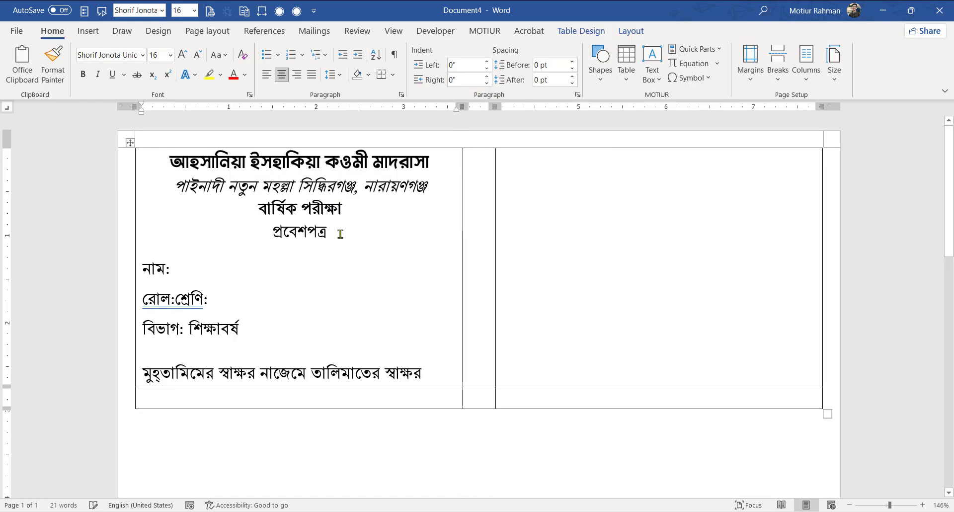
# - Draw a rectangle about 3.74" wide and 1.23" high across the first column and copy it onto the third column to compare widths
pyautogui.click(709, 191)
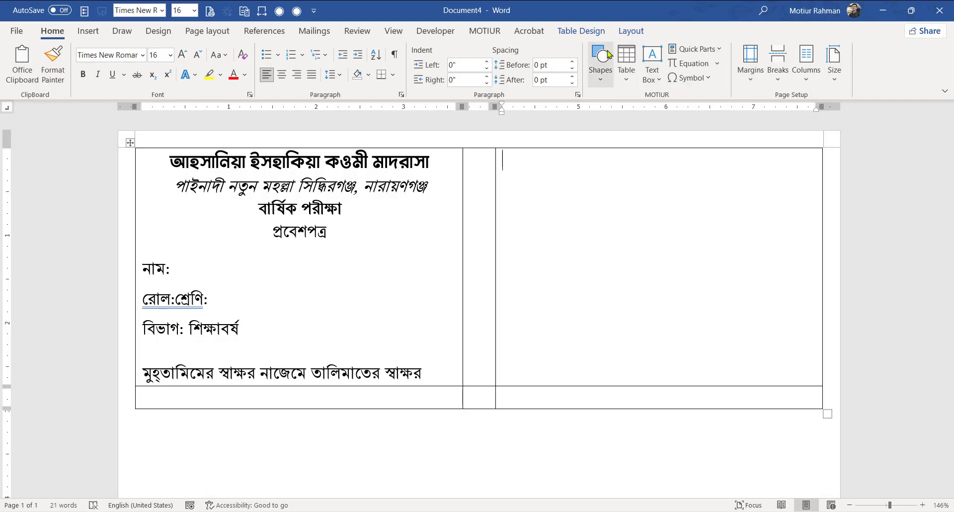
pyautogui.click(609, 55)
pyautogui.click(634, 116)
pyautogui.moveTo(136, 148); pyautogui.dragTo(463, 257)
pyautogui.moveTo(135, 221); pyautogui.dragTo(492, 222)
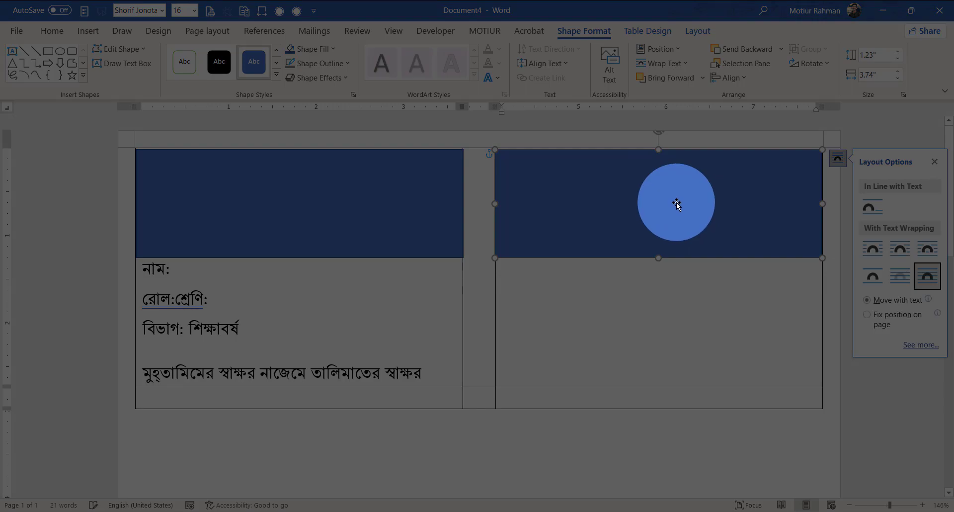
# - Delete the rectangle covering the first column's headings
pyautogui.click(447, 250)
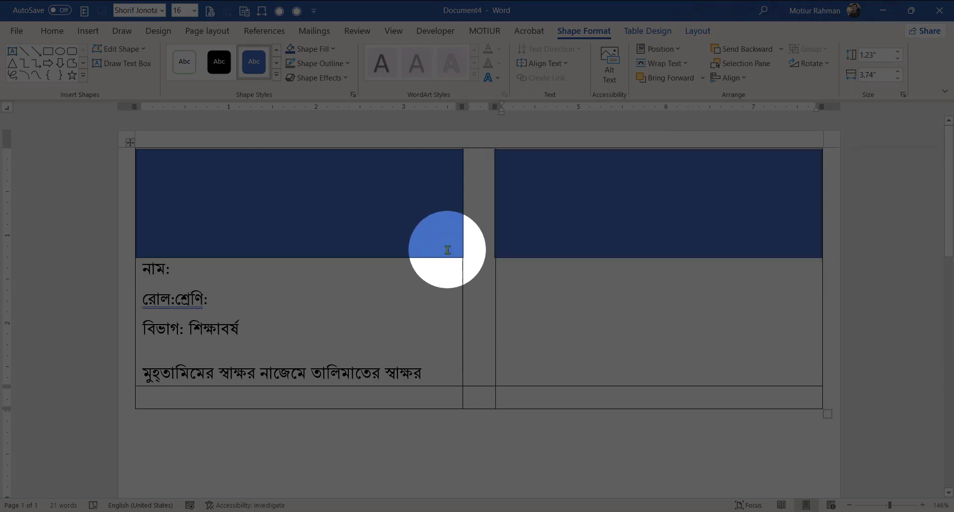
pyautogui.press('Delete')
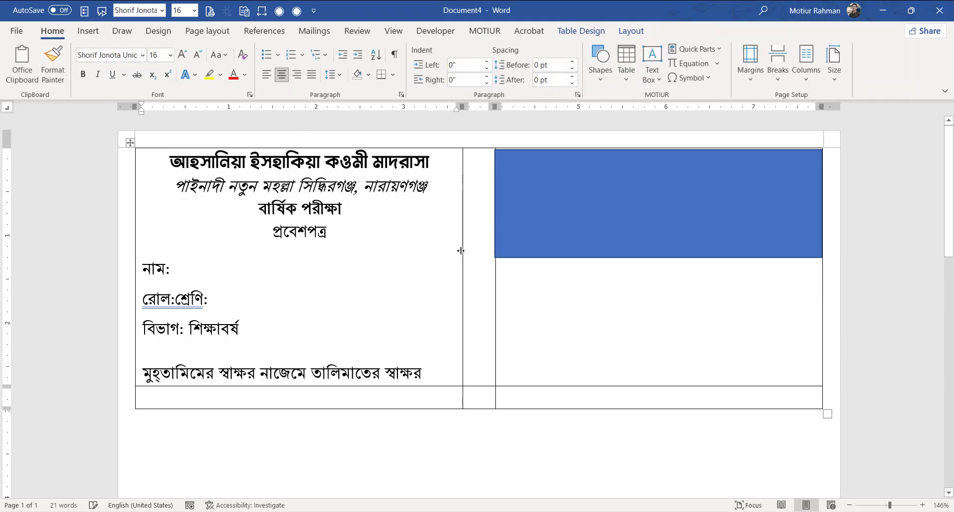
pyautogui.moveTo(632, 227)
pyautogui.mouseDown()
pyautogui.moveTo(255, 224)
pyautogui.moveTo(629, 212)
pyautogui.mouseUp()
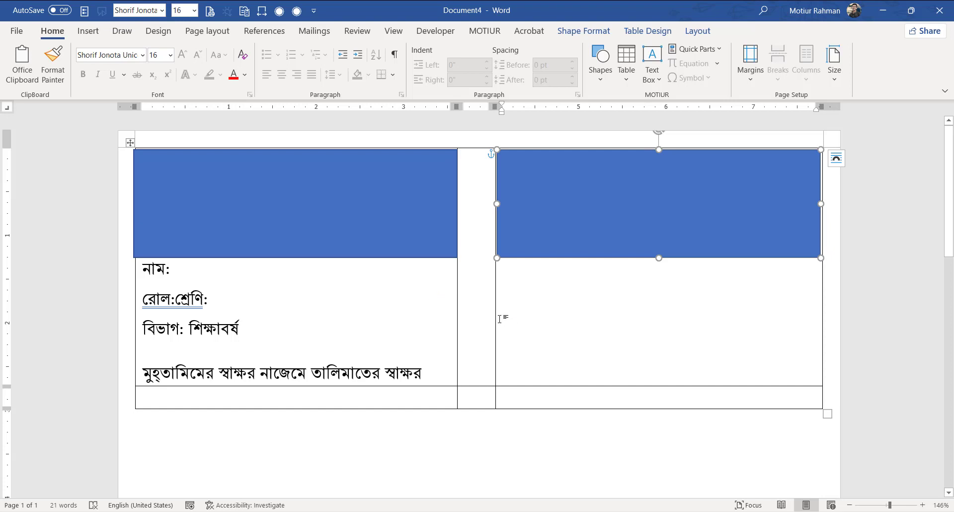
pyautogui.click(499, 306)
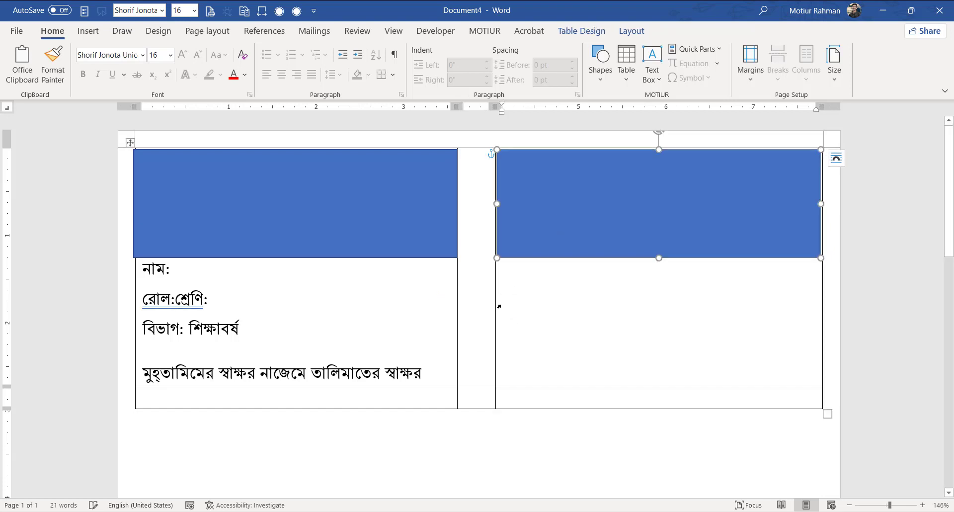
pyautogui.moveTo(494, 301); pyautogui.dragTo(501, 305)
pyautogui.hotkey('ctrl', 'z')
pyautogui.hotkey('ctrl', 'z')
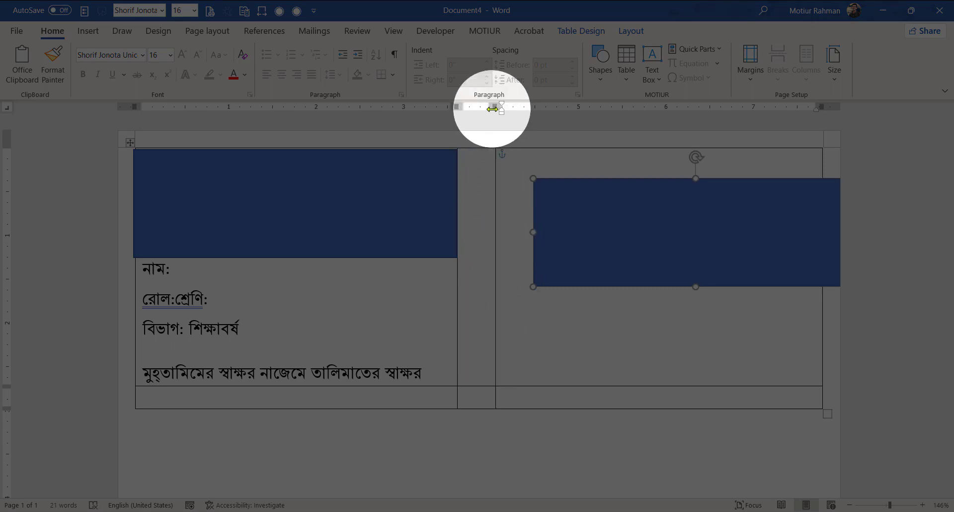
pyautogui.moveTo(495, 107); pyautogui.dragTo(501, 108)
pyautogui.hotkey('ctrl', 'z')
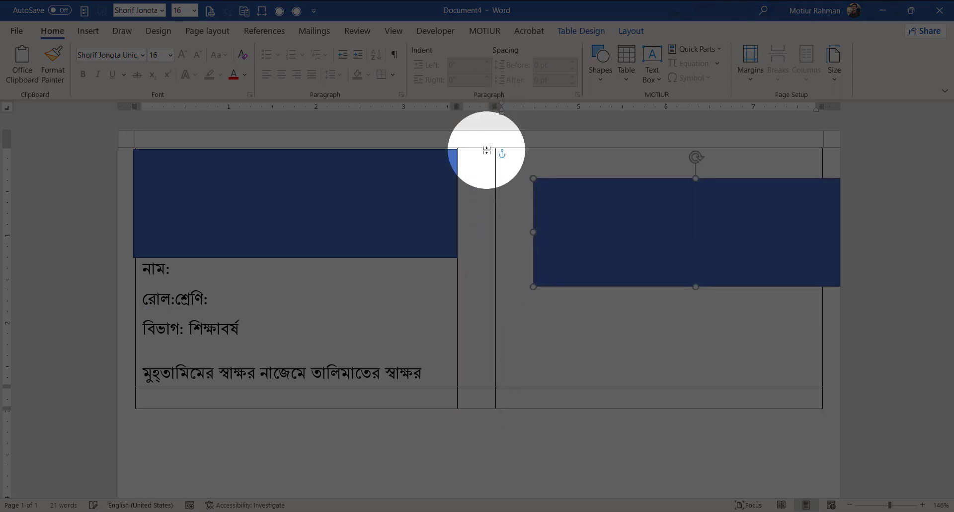
pyautogui.hotkey('ctrl', 'z')
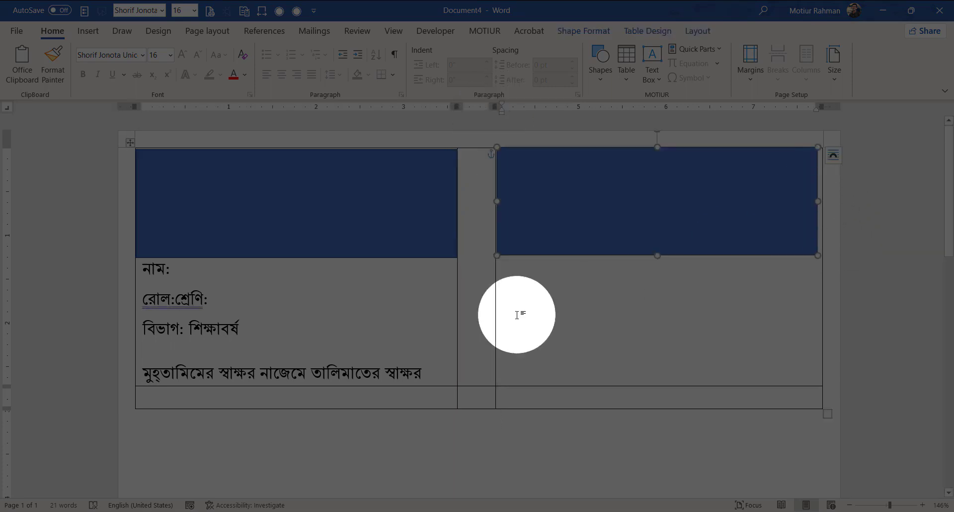
# - Narrow the third column by shifting its inner border, and realign the copied rectangle over it so the widths match
pyautogui.moveTo(571, 208); pyautogui.dragTo(713, 390)
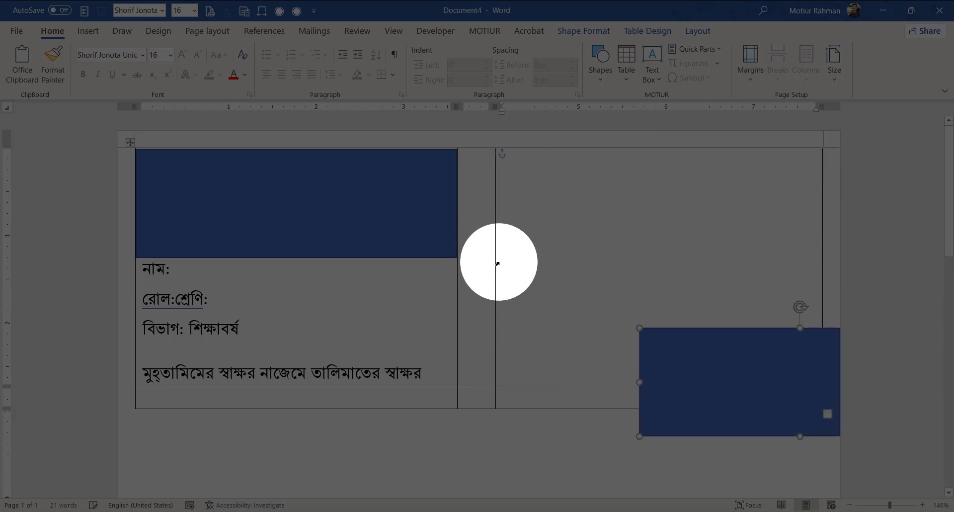
pyautogui.moveTo(495, 258); pyautogui.dragTo(501, 258)
pyautogui.moveTo(788, 412); pyautogui.dragTo(648, 230)
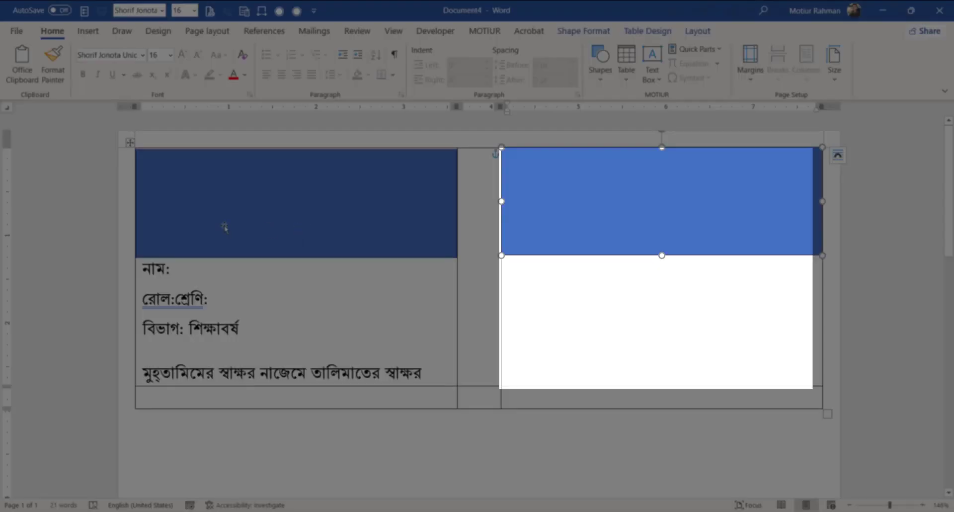
# - Replace the third column's rectangle with a fresh copy of the first column's rectangle to compare the two widths
pyautogui.click(222, 225)
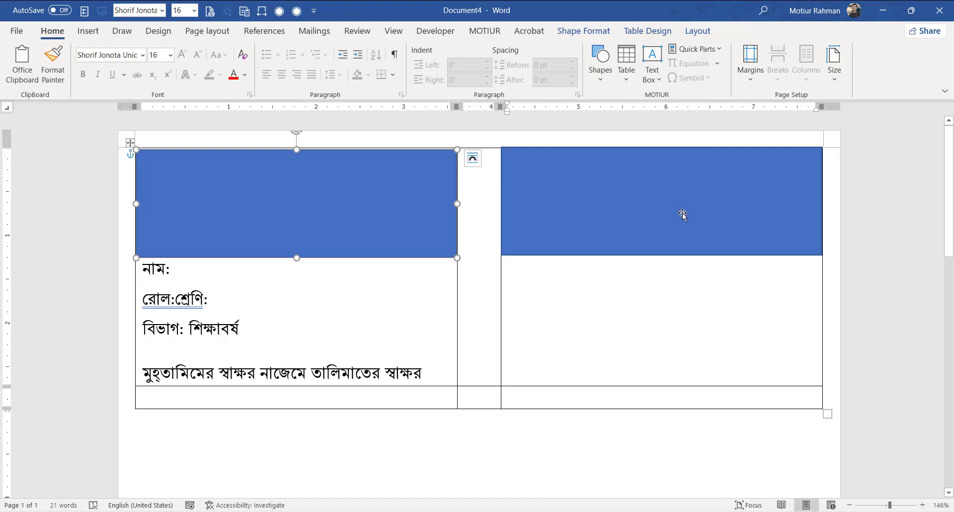
pyautogui.click(681, 214)
pyautogui.press('Delete')
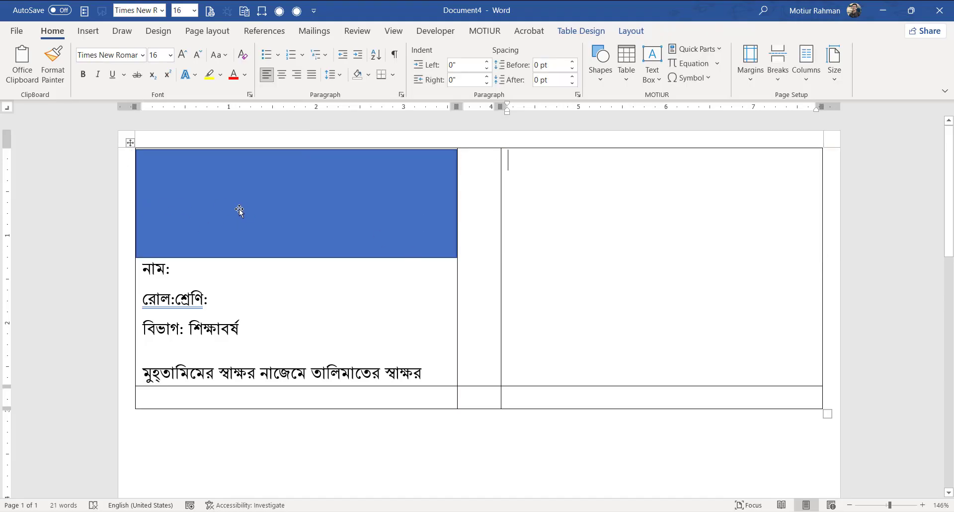
pyautogui.moveTo(207, 203); pyautogui.dragTo(558, 201)
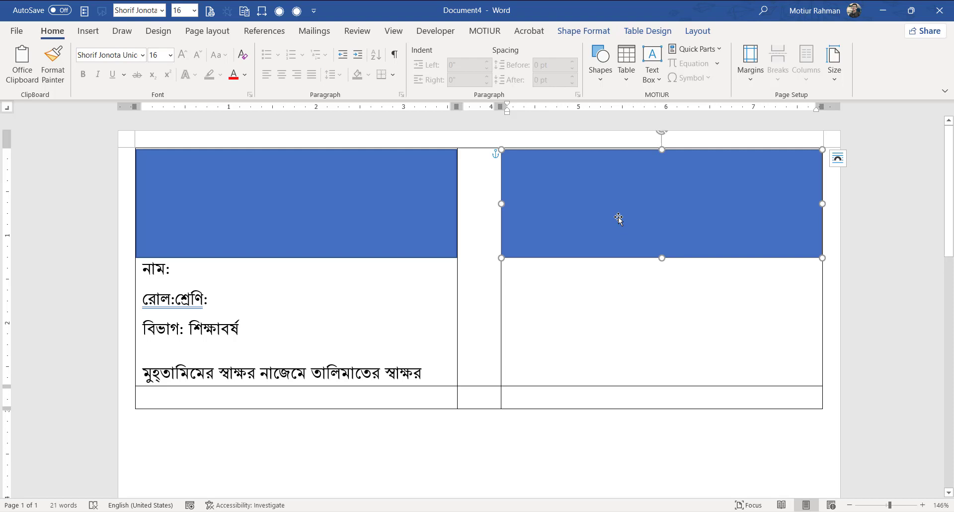
# - Delete both comparison rectangles from the first and third columns
pyautogui.press('Delete')
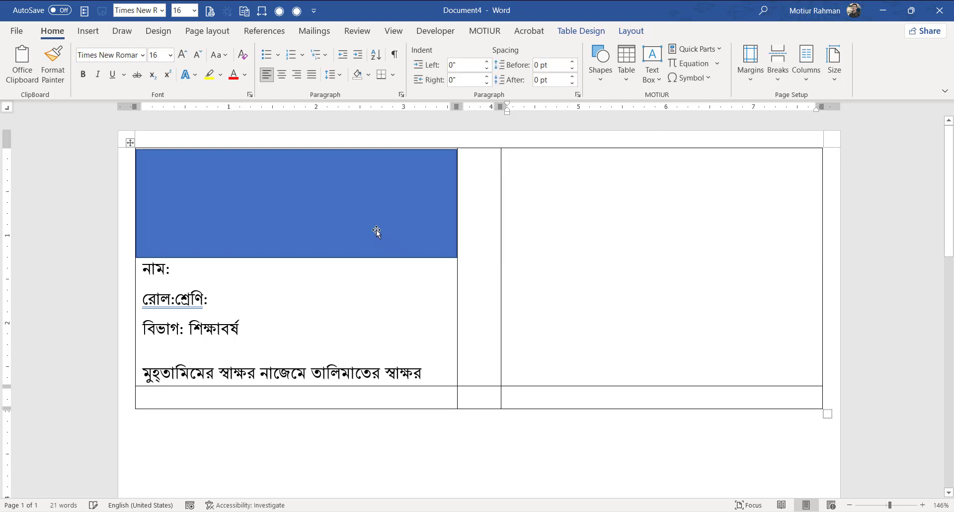
pyautogui.click(376, 230)
pyautogui.press('Delete')
# - Draw a rectangle about 0.49" wide and 0.25" high across the narrow middle column, rotate it upright and place it on the second row
pyautogui.scroll(-2, 350, 245)
pyautogui.scroll(3, 351, 244)
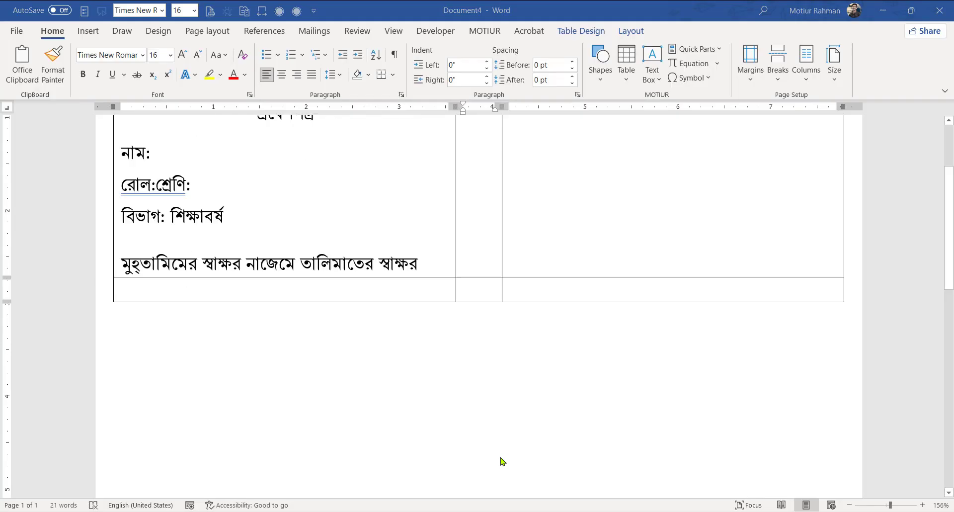
pyautogui.scroll(3, 449, 308)
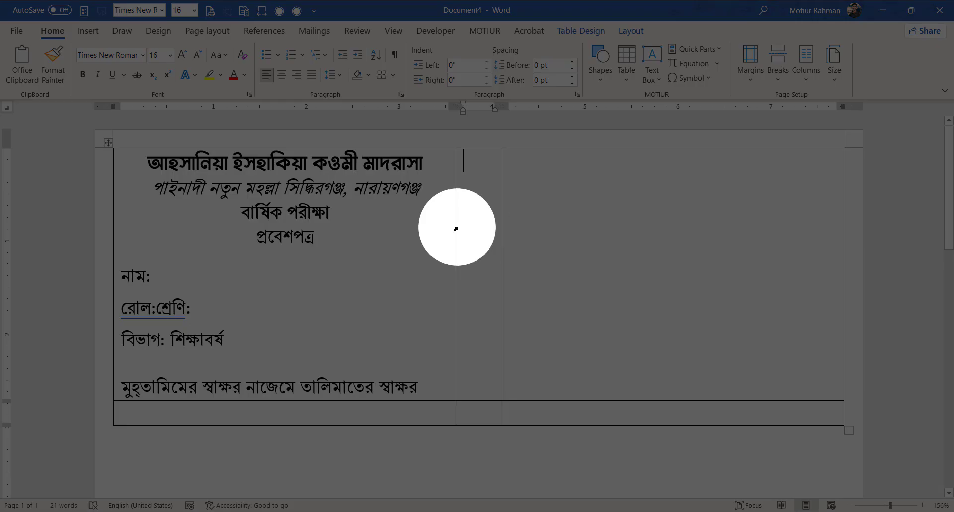
pyautogui.scroll(-3, 456, 257)
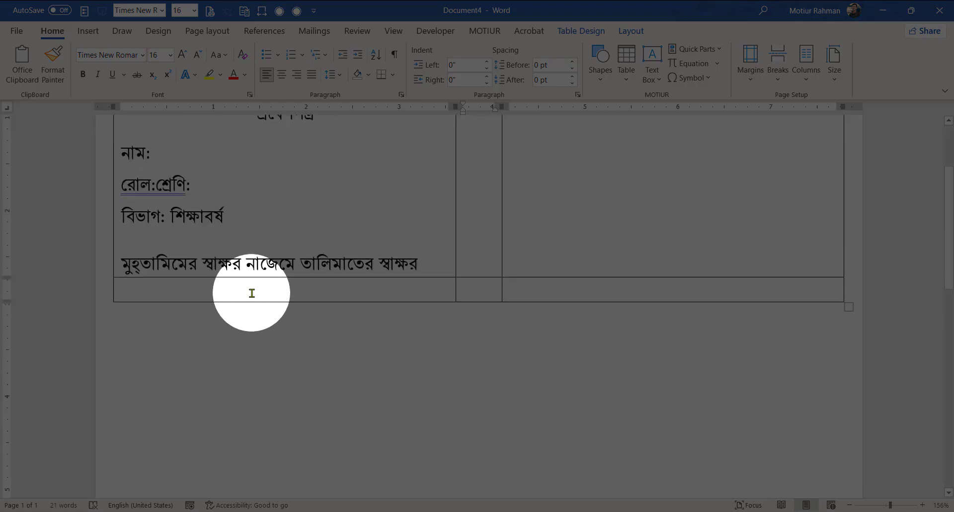
pyautogui.scroll(2, 372, 318)
pyautogui.click(601, 65)
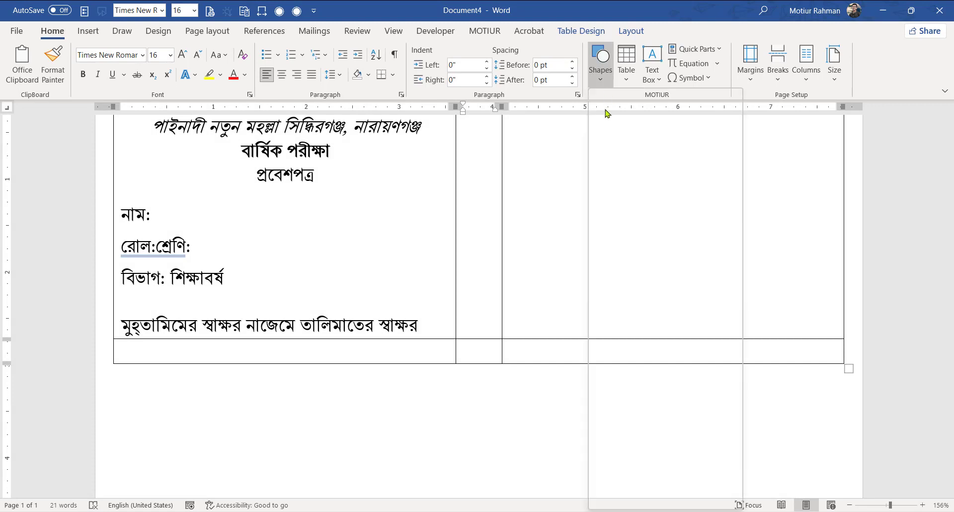
pyautogui.click(631, 114)
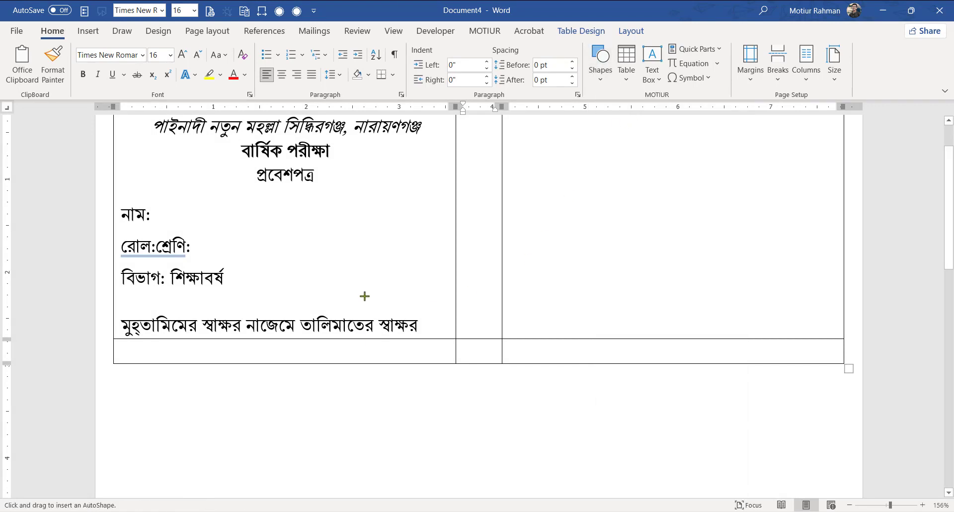
pyautogui.scroll(-2, 398, 288)
pyautogui.scroll(2, 438, 224)
pyautogui.moveTo(456, 174); pyautogui.dragTo(502, 201)
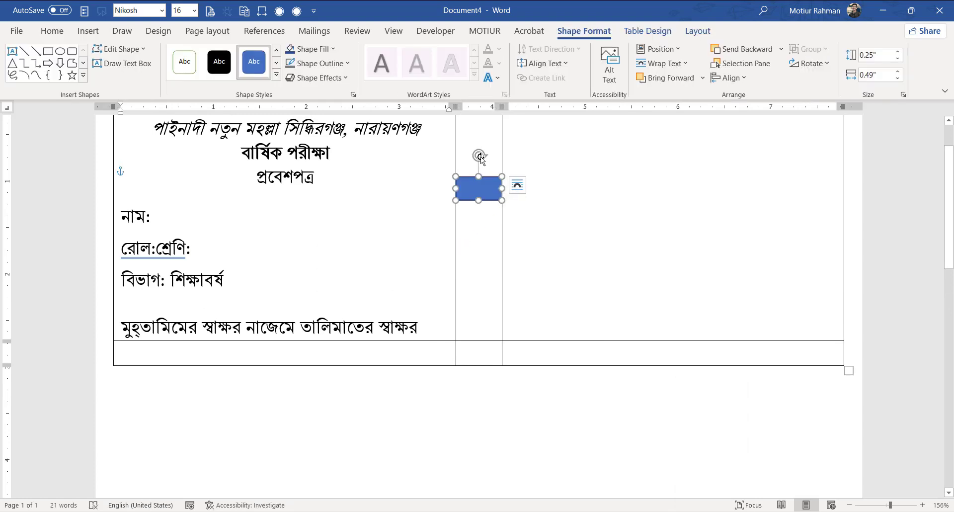
pyautogui.moveTo(480, 156); pyautogui.dragTo(512, 188)
pyautogui.moveTo(478, 188); pyautogui.dragTo(197, 364)
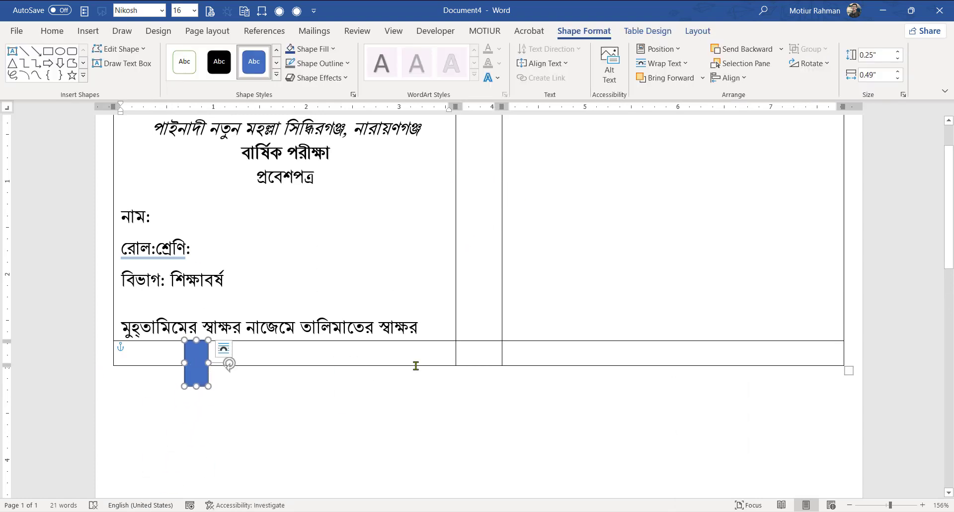
# - Increase the second row's height to match the upright rectangle, and delete the rectangle
pyautogui.moveTo(415, 366); pyautogui.dragTo(418, 385)
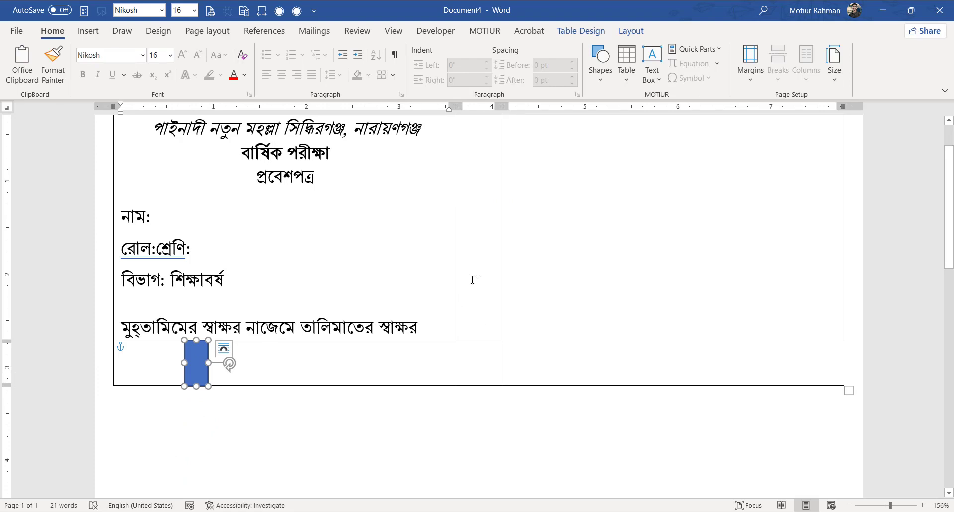
pyautogui.click(197, 365)
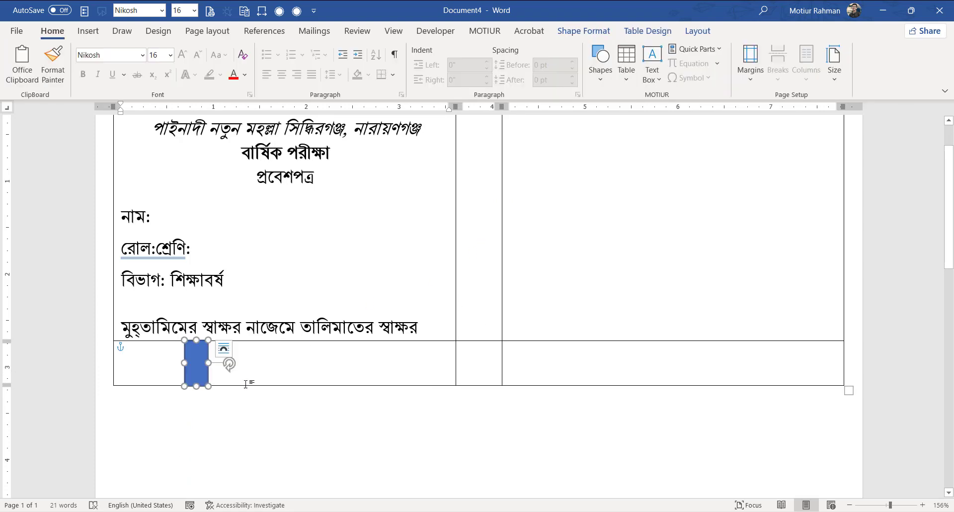
pyautogui.moveTo(245, 384); pyautogui.dragTo(266, 384)
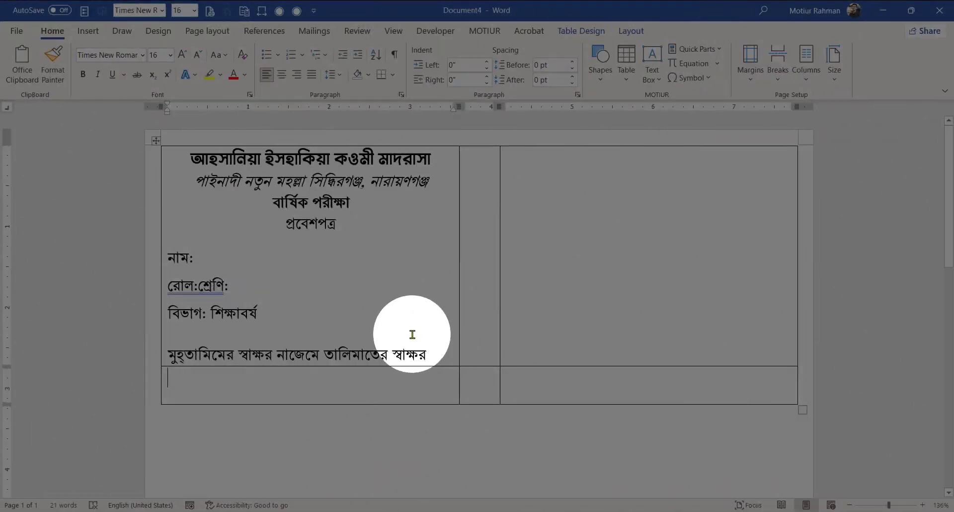
# - Add a right-aligned tab stop at 3.53" to the নাম, রোল and বিভাগ lines
pyautogui.moveTo(282, 313); pyautogui.dragTo(164, 256)
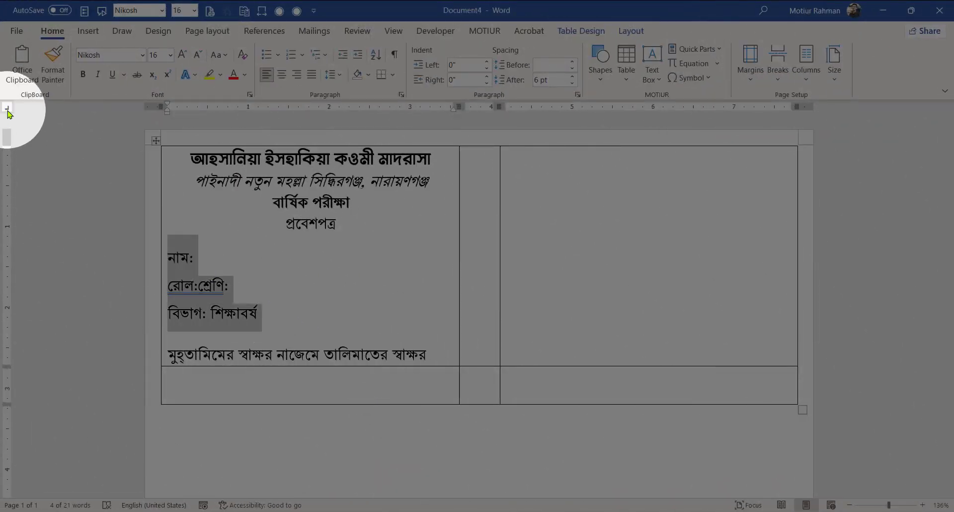
pyautogui.click(409, 109)
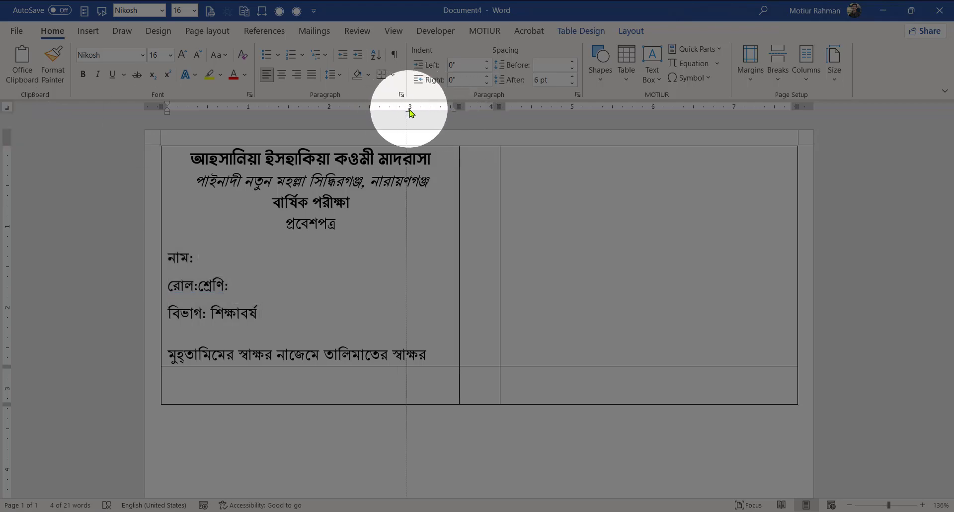
pyautogui.moveTo(410, 110); pyautogui.dragTo(459, 117)
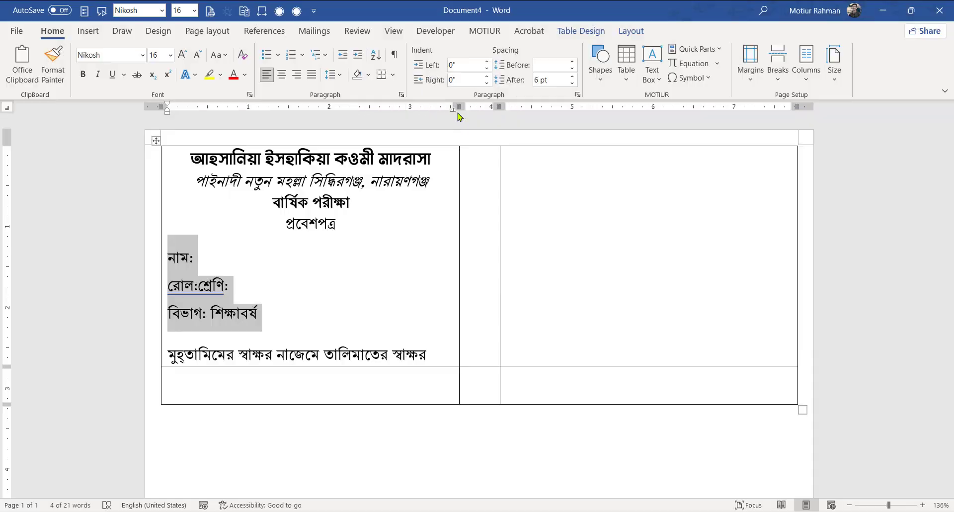
# - Give the 3.53" right tab stop a dotted leader (option 2)
pyautogui.doubleClick(453, 112)
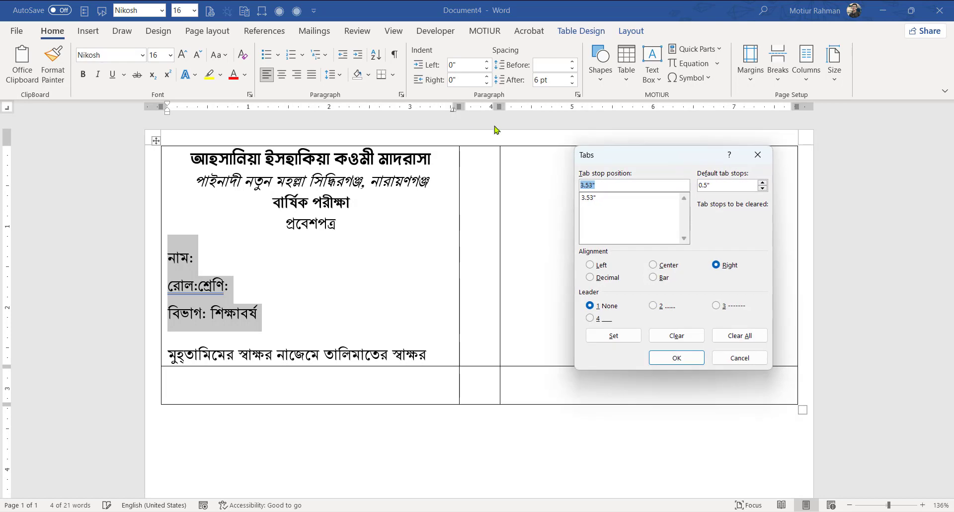
pyautogui.moveTo(598, 152); pyautogui.dragTo(486, 156)
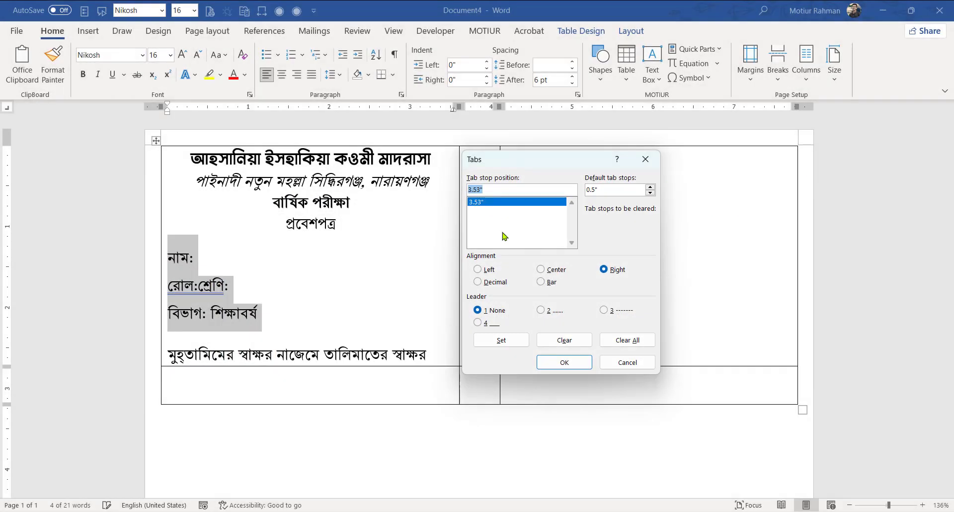
pyautogui.click(502, 340)
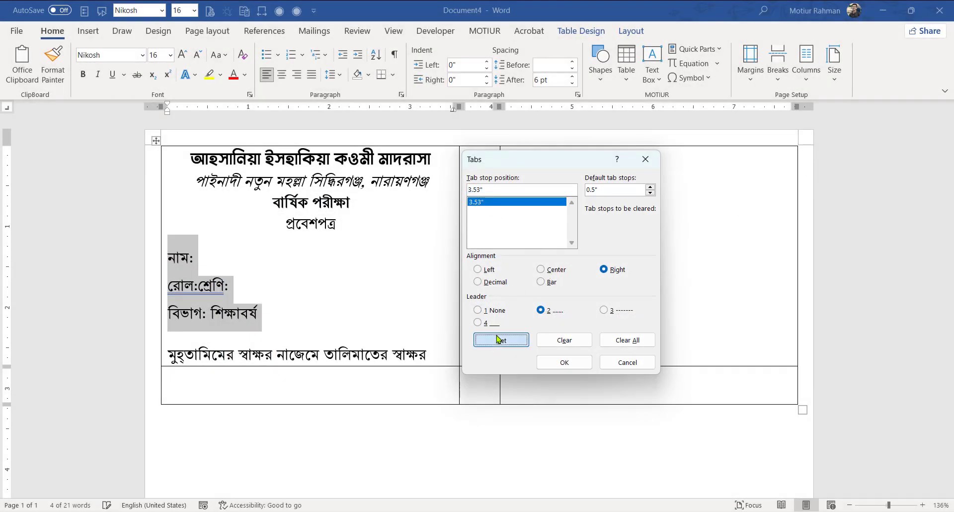
pyautogui.click(569, 366)
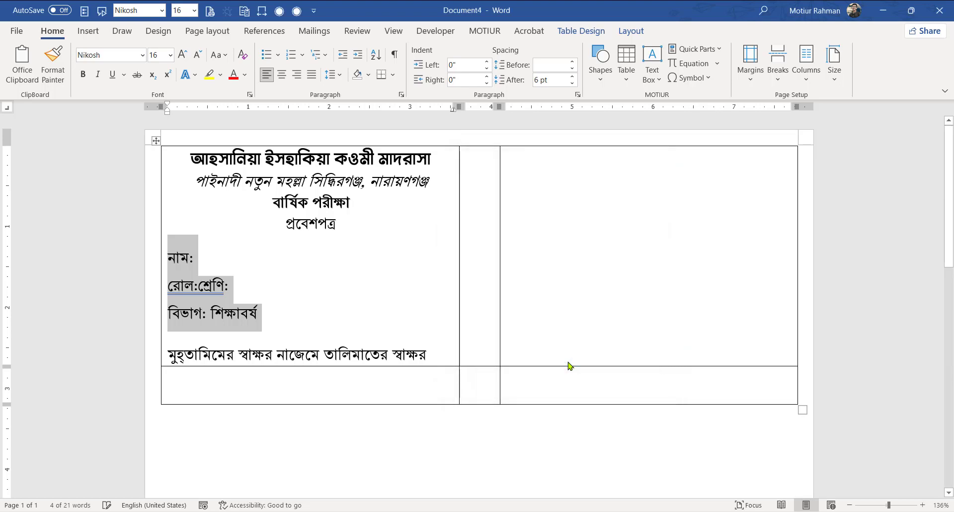
# - Extend the নাম, রোল/শ্রেণি and বিভাগ lines with dotted tab leaders, adding a colon after শিক্ষাবর্ষ
pyautogui.click(285, 268)
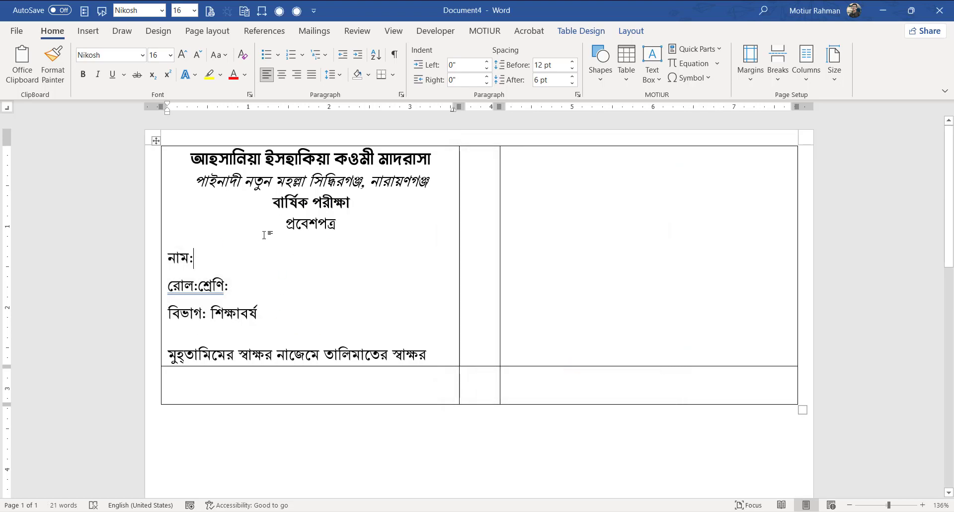
pyautogui.hotkey('ctrl', 'Tab')
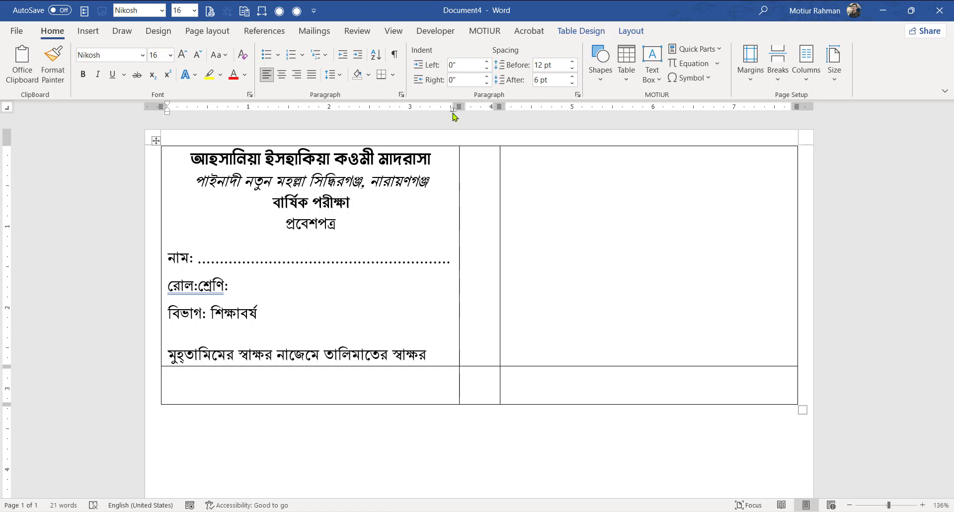
pyautogui.moveTo(453, 111)
pyautogui.mouseDown()
pyautogui.moveTo(447, 118)
pyautogui.moveTo(453, 109)
pyautogui.mouseUp()
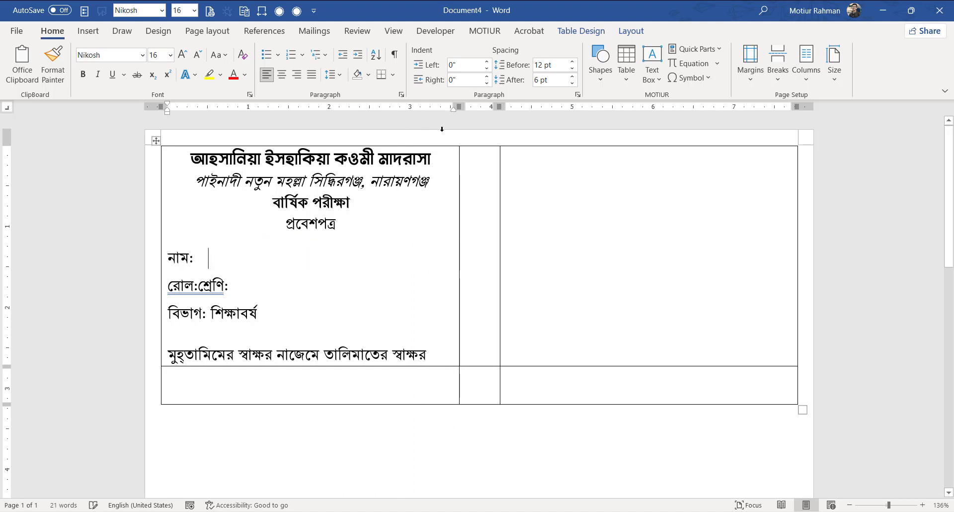
pyautogui.click(249, 294)
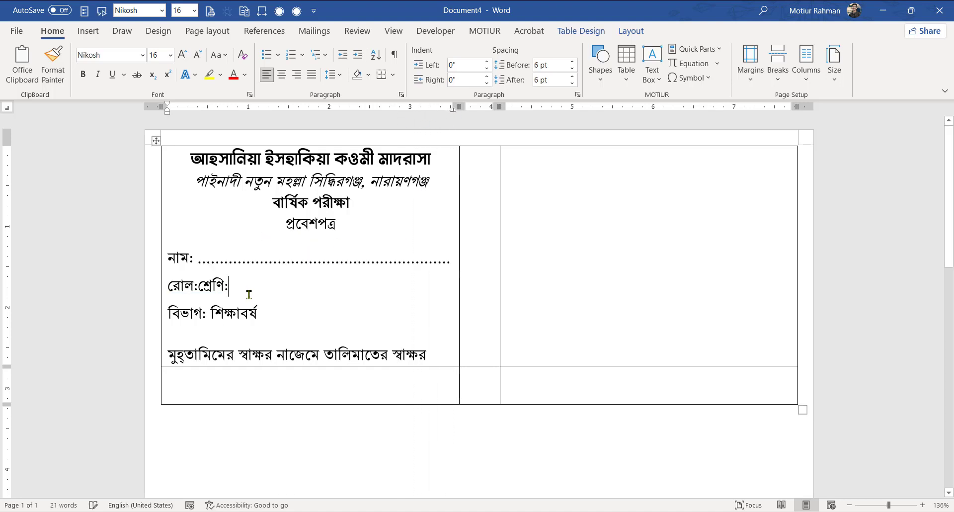
pyautogui.click(281, 314)
pyautogui.press('Tab')
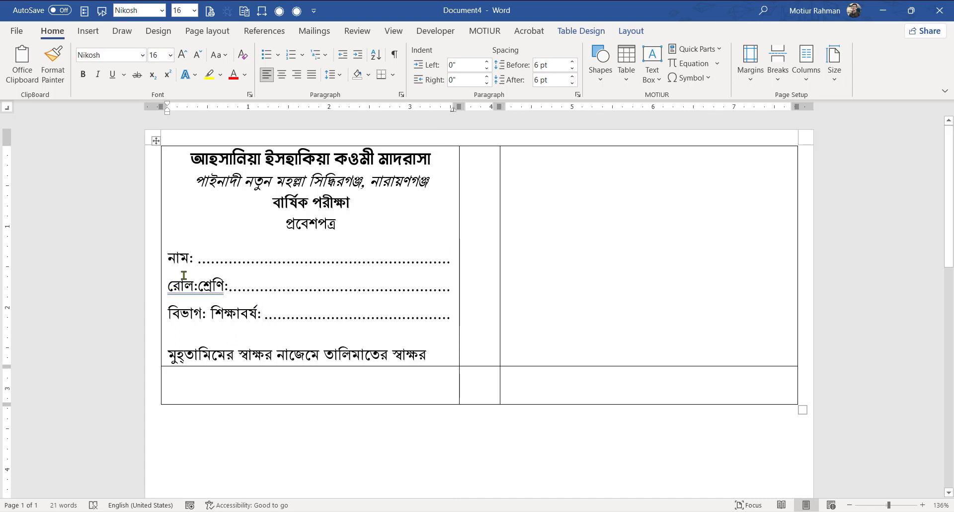
# - Separate শ্রেণি from রোল with a tab, using a new right-aligned tab stop at 2.22" on that line
pyautogui.moveTo(170, 286); pyautogui.dragTo(205, 288)
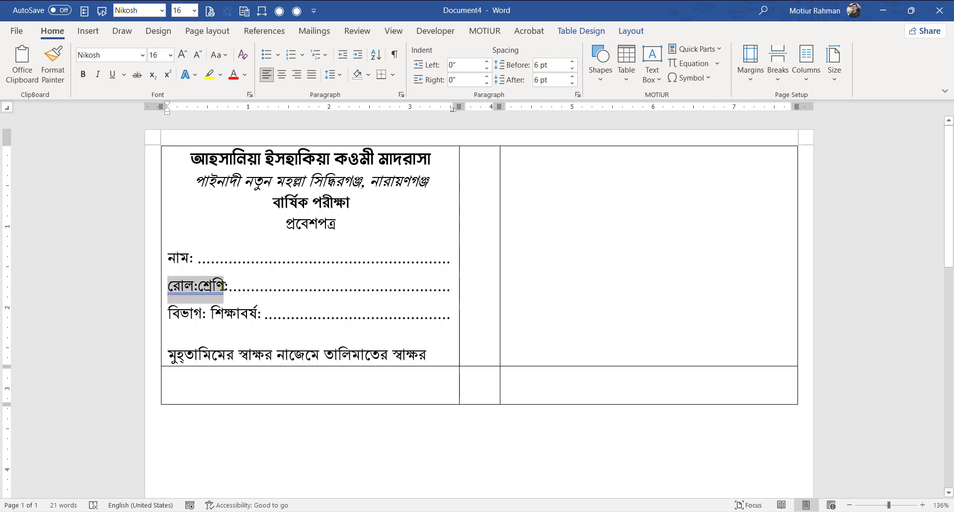
pyautogui.click(198, 285)
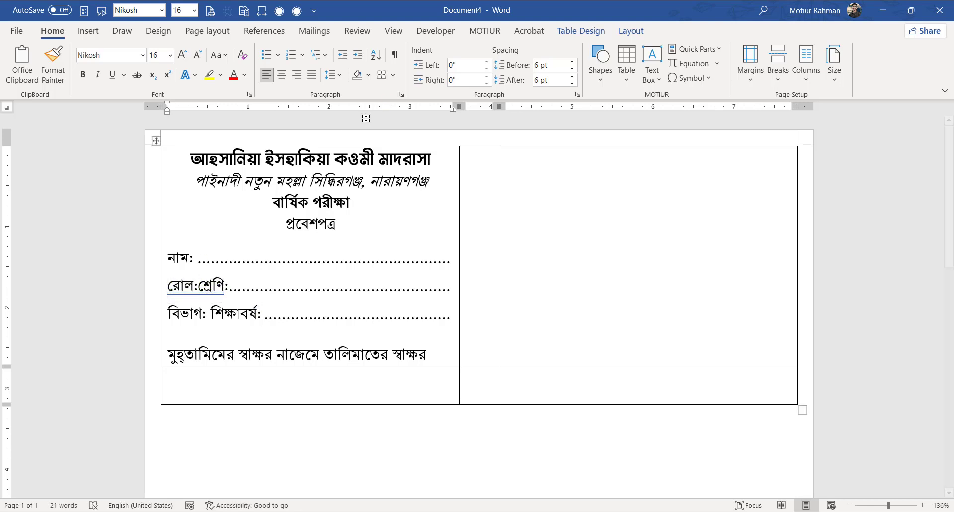
pyautogui.click(348, 111)
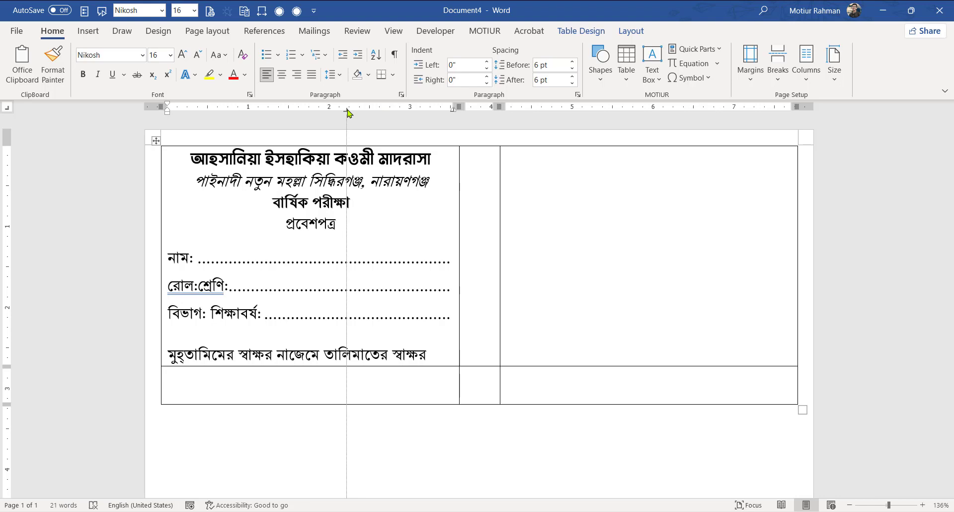
pyautogui.press('Tab')
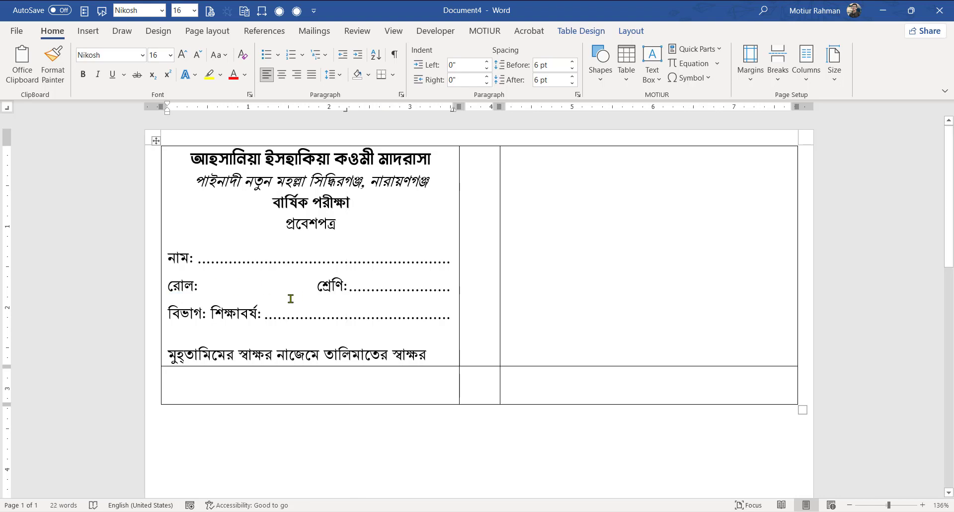
# - Give the 2.22" tab stop on the রোল line a dotted leader (option 2)
pyautogui.doubleClick(346, 110)
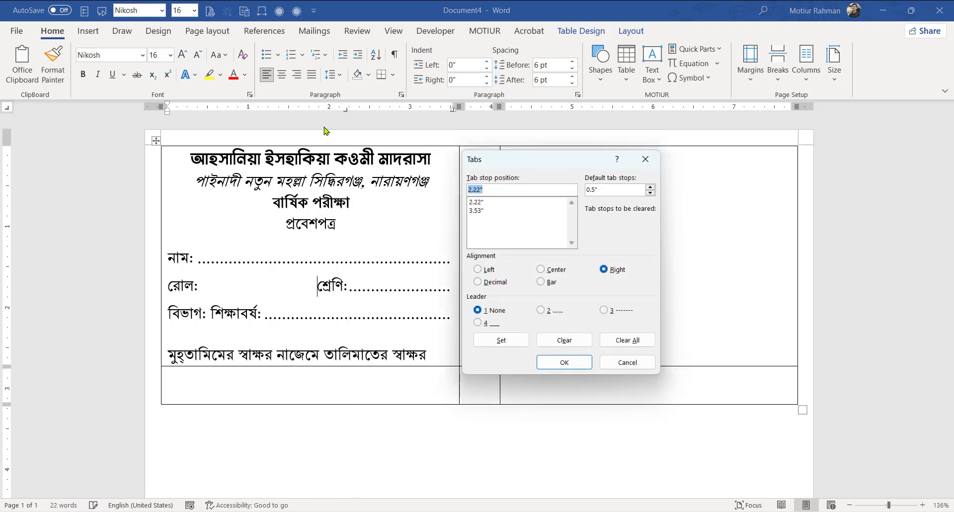
pyautogui.click(470, 204)
pyautogui.click(553, 312)
pyautogui.click(501, 340)
pyautogui.click(565, 362)
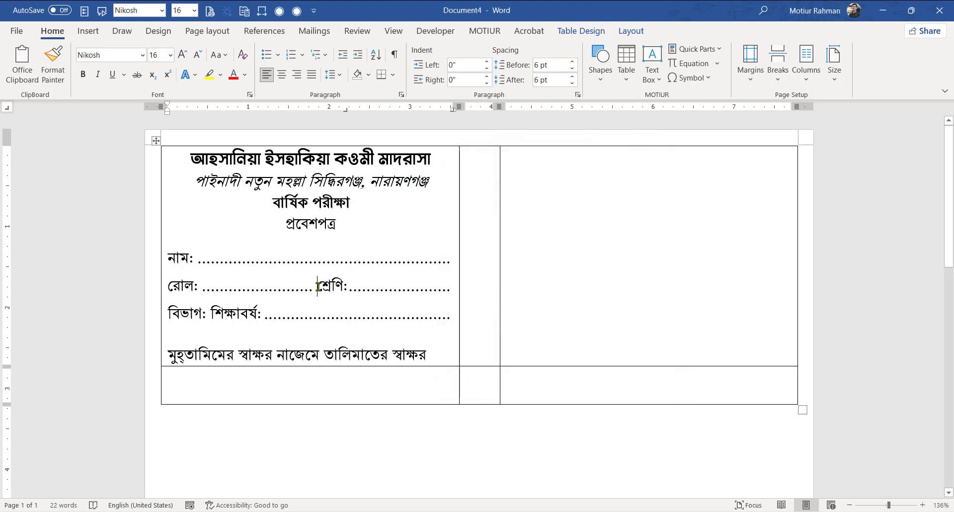
# - Separate বিভাগ and শিক্ষাবর্ষ with a dotted-leader right tab at 2.11", and shift the রোল line's middle tab stop to align শ্রেণি with শিক্ষাবর্ষ
pyautogui.click(338, 109)
pyautogui.hotkey('ctrl', 'Tab')
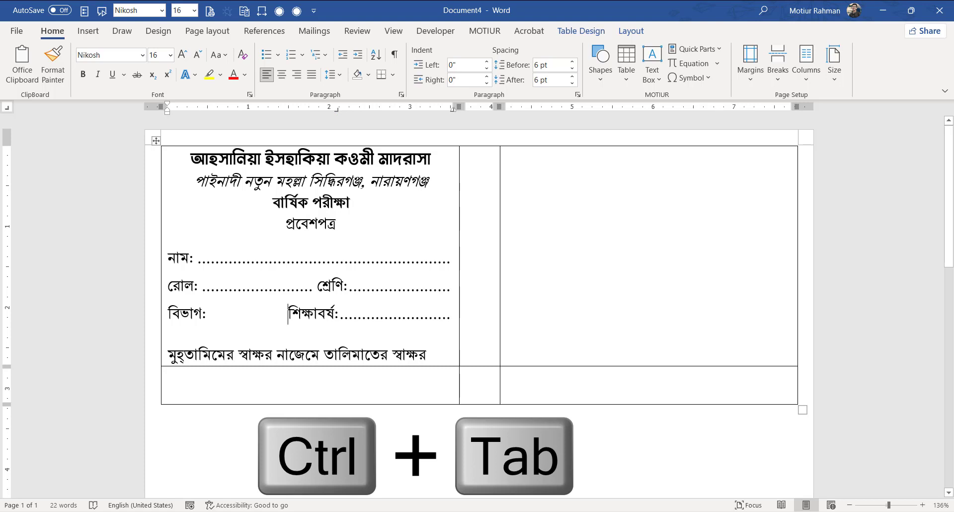
pyautogui.moveTo(212, 314); pyautogui.dragTo(280, 315)
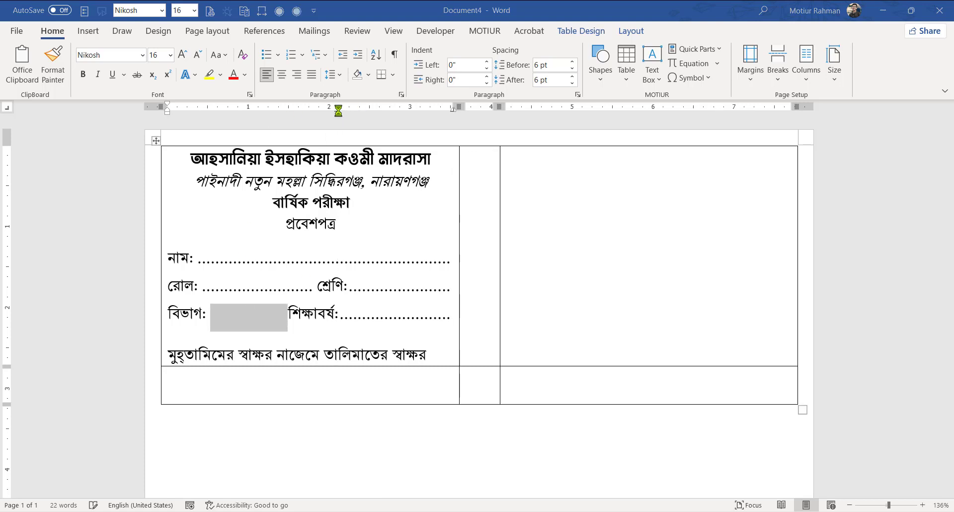
pyautogui.doubleClick(338, 110)
pyautogui.click(541, 310)
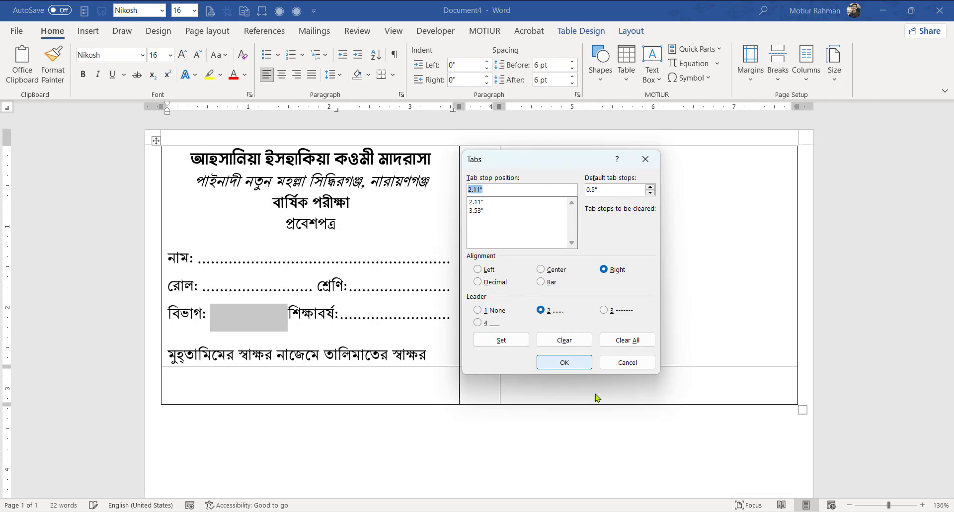
pyautogui.click(555, 365)
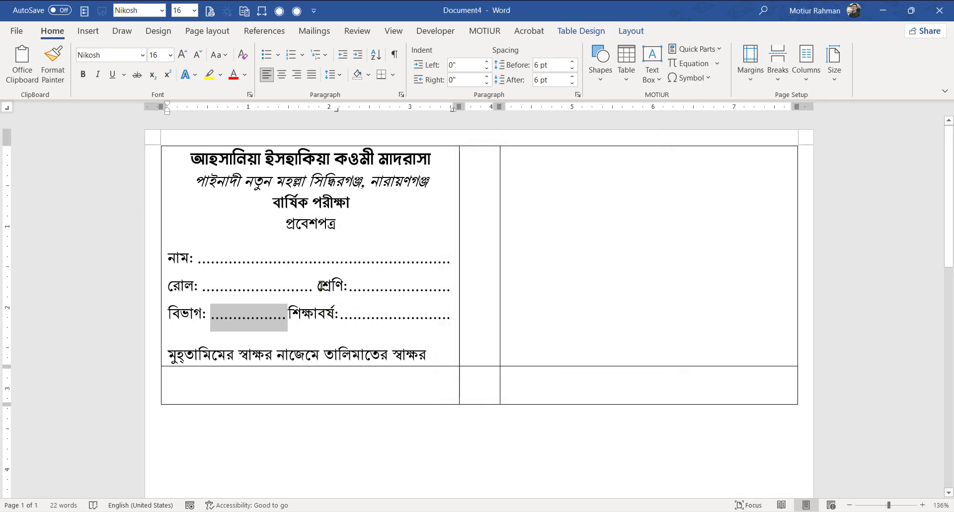
pyautogui.click(321, 285)
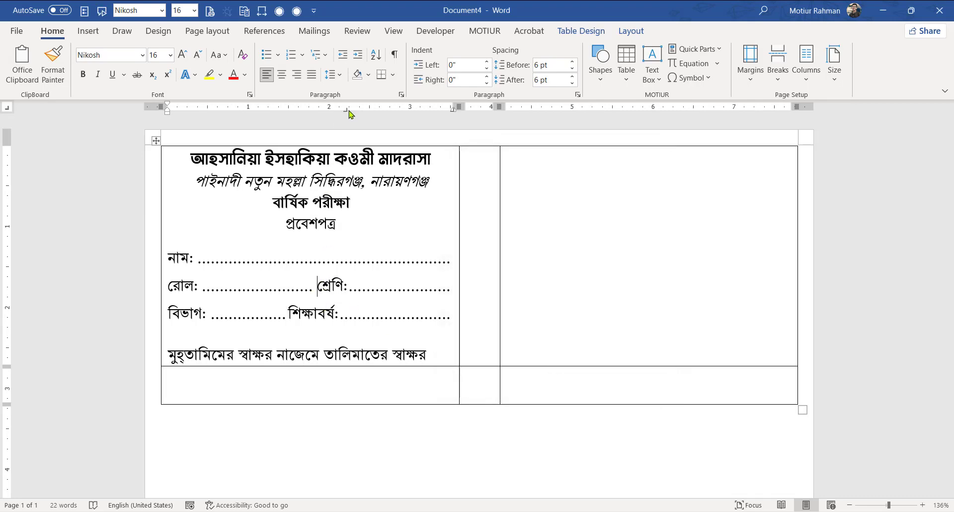
pyautogui.moveTo(348, 114); pyautogui.dragTo(318, 114)
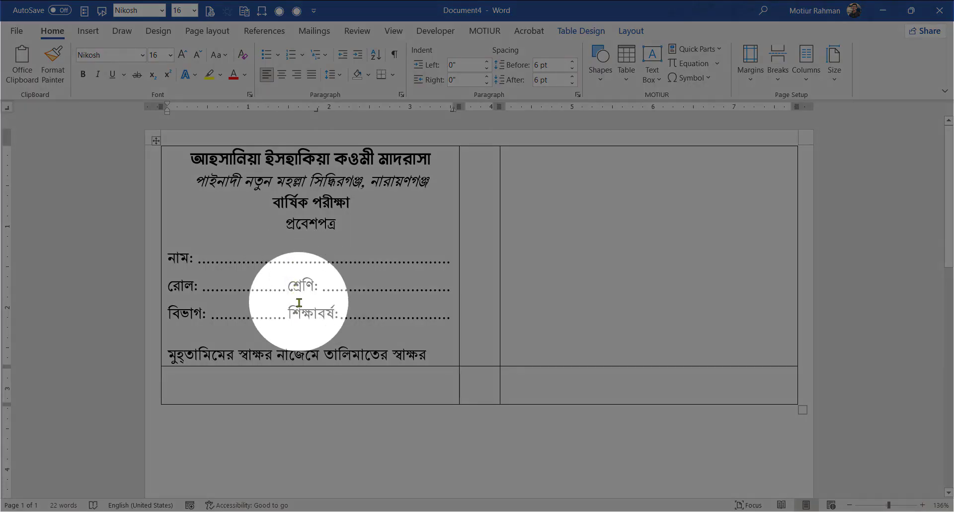
# - Push নাজেমে তালিমাতের স্বাক্ষর to the card's right edge with a right tab stop, and set the signature line's spacing before to 24 pt
pyautogui.click(287, 351)
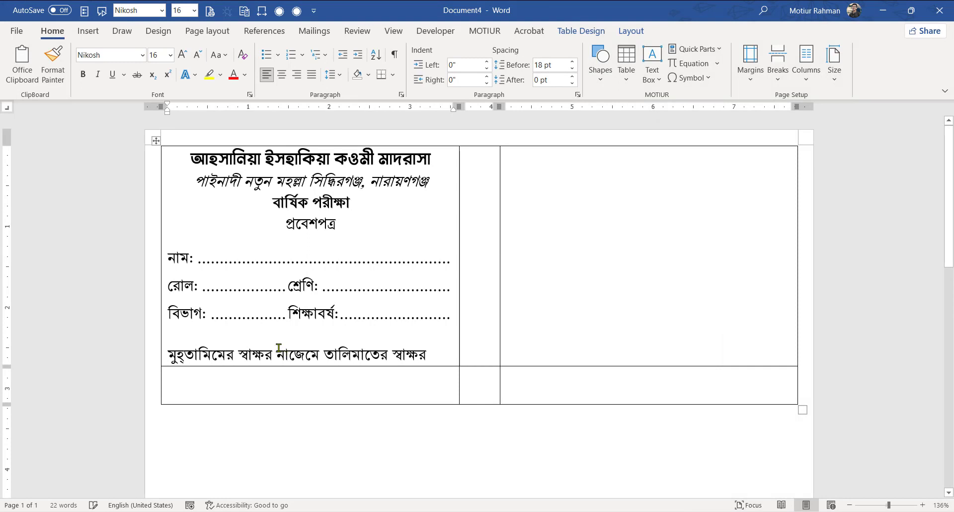
pyautogui.moveTo(290, 356); pyautogui.dragTo(460, 352)
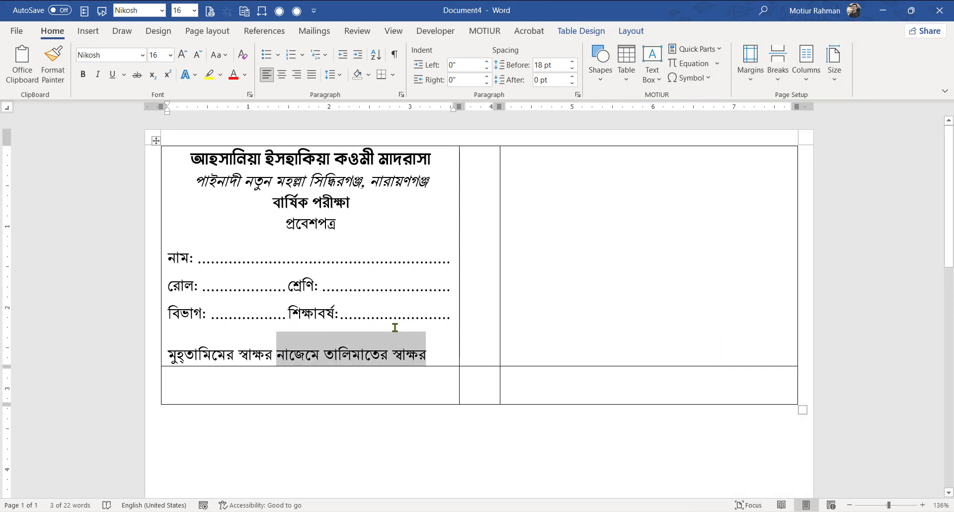
pyautogui.click(427, 352)
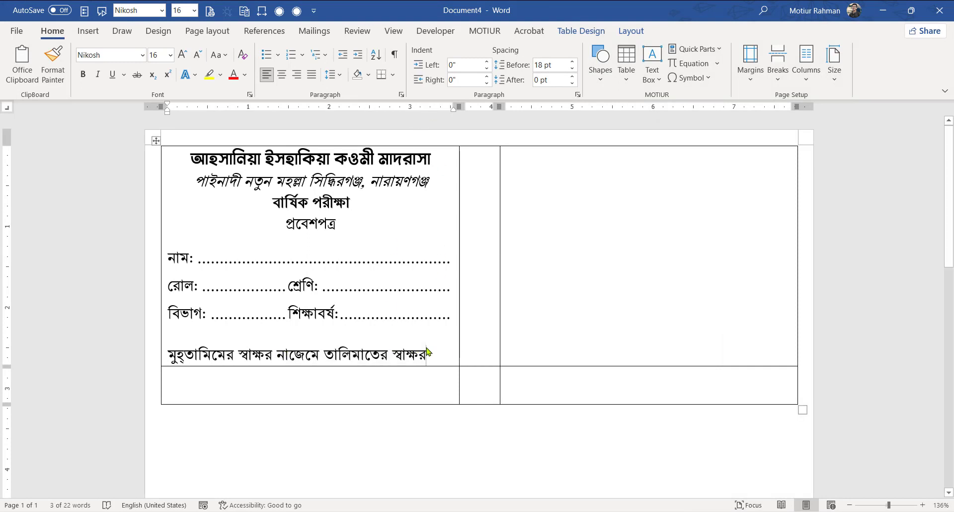
pyautogui.moveTo(411, 112); pyautogui.dragTo(453, 113)
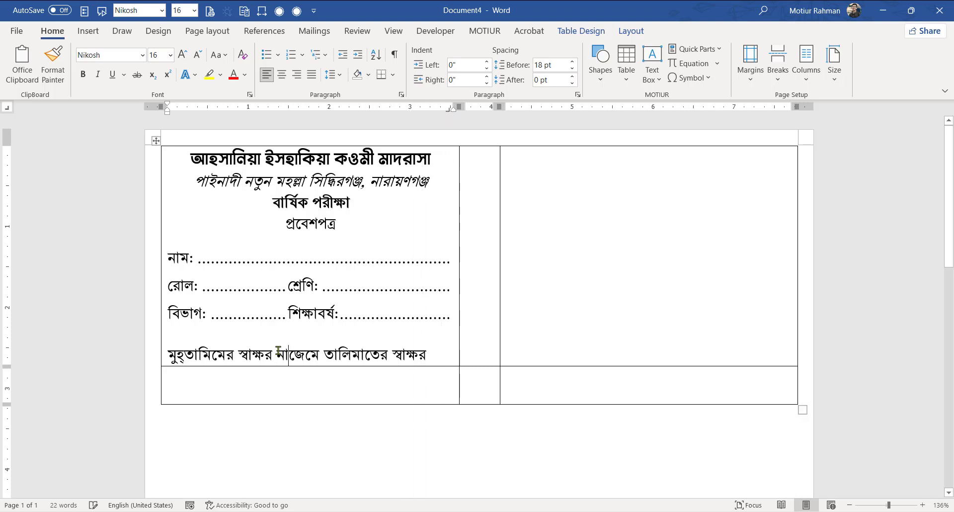
pyautogui.hotkey('ctrl', 'Tab')
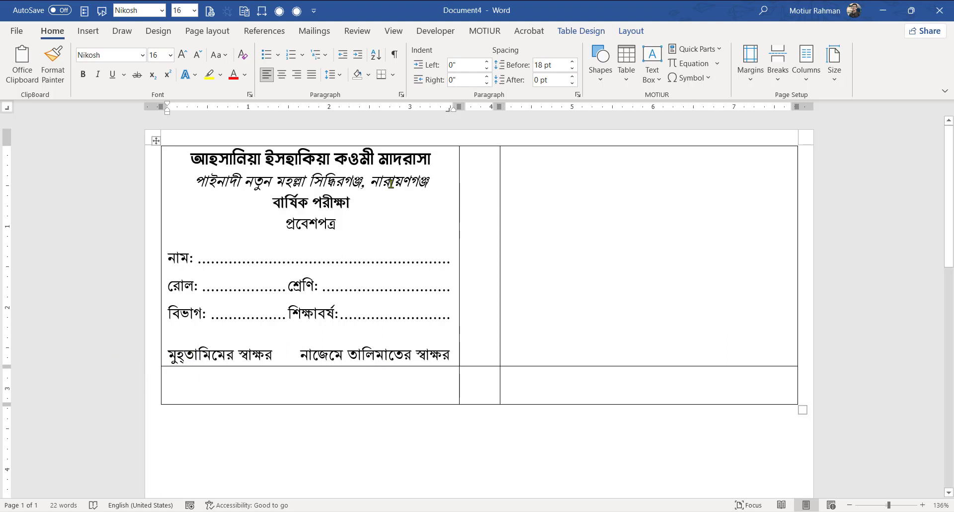
pyautogui.click(573, 63)
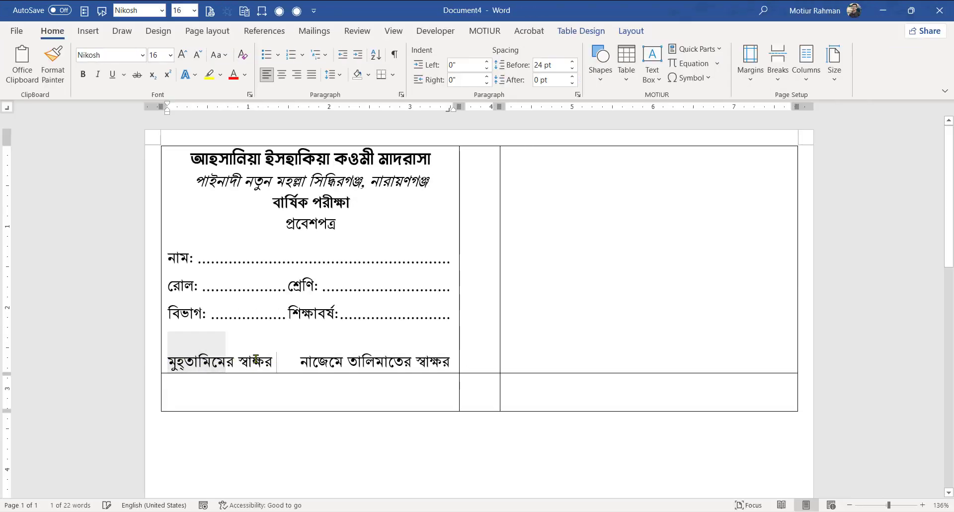
# - Convert the text মুহ্তামিমের স্বাক্ষর into an equation
pyautogui.moveTo(403, 361); pyautogui.dragTo(305, 359)
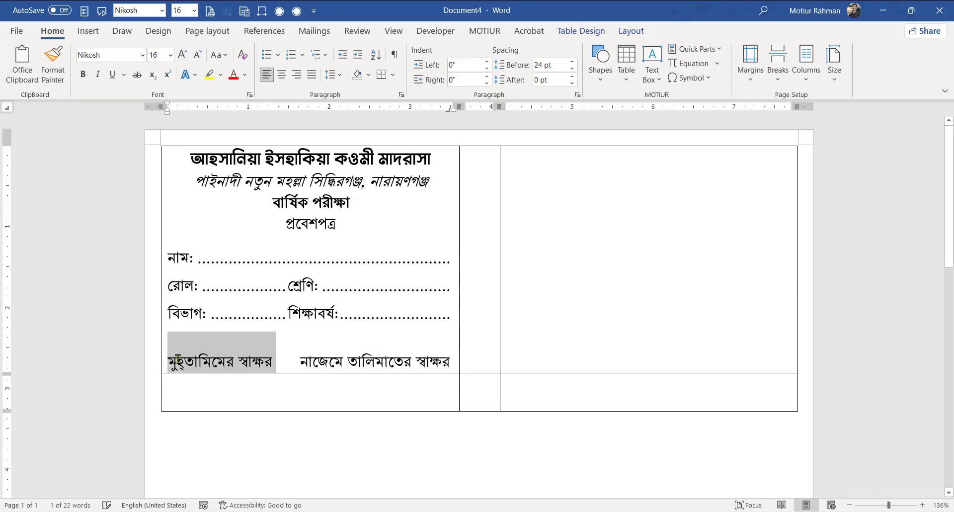
pyautogui.click(88, 30)
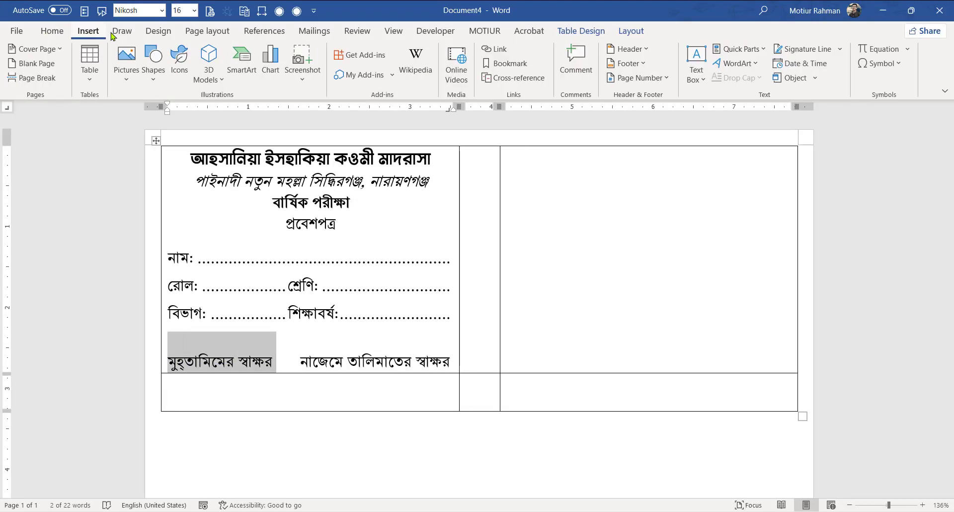
pyautogui.click(873, 49)
# - Try to apply an overbar to the মুহ্তামিমের স্বাক্ষর equation
pyautogui.click(776, 62)
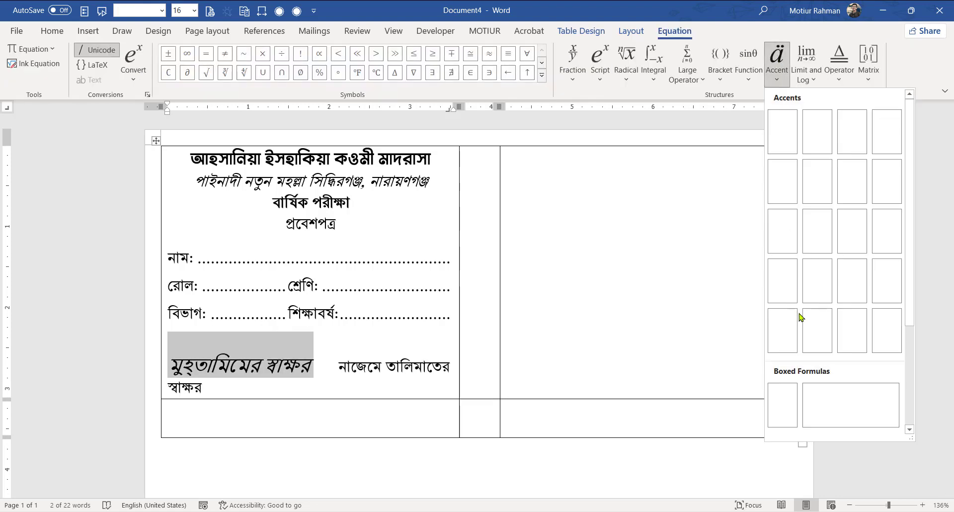
pyautogui.scroll(-2, 800, 348)
pyautogui.click(785, 410)
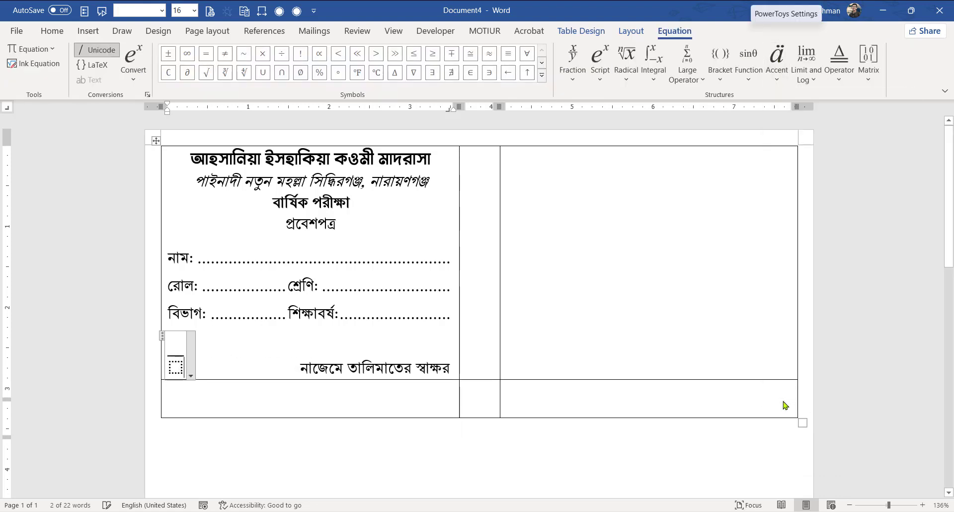
pyautogui.hotkey('ctrl', 'z')
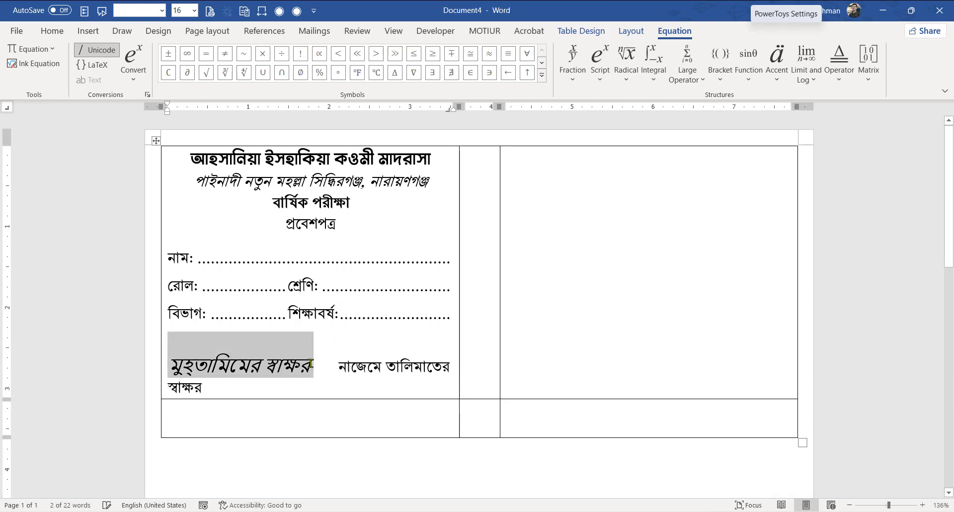
# - Copy the equation's text মুহ্তামিমের স্বাক্ষর, insert an overbar structure in its place, and paste the text into it
pyautogui.click(299, 363)
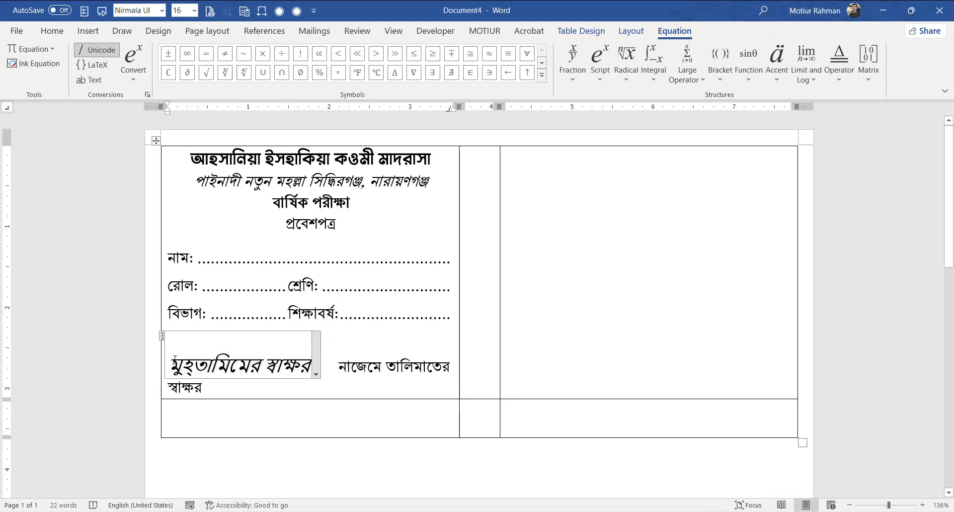
pyautogui.moveTo(175, 359); pyautogui.dragTo(312, 368)
pyautogui.click(777, 58)
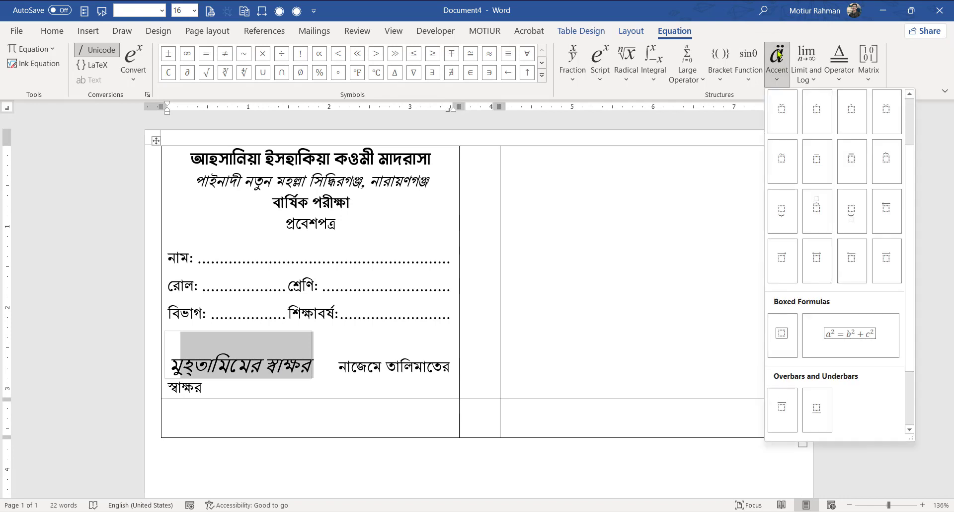
pyautogui.click(779, 55)
pyautogui.hotkey('ctrl', 'c')
pyautogui.click(779, 55)
pyautogui.click(782, 409)
pyautogui.click(176, 368)
pyautogui.hotkey('ctrl', 'v')
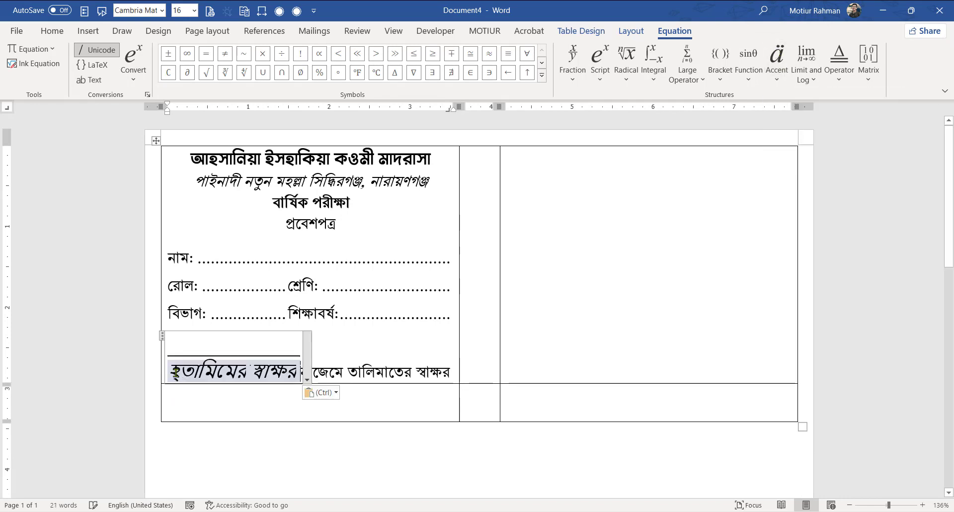
# - Change the overbarred মুহ্তামিমের স্বাক্ষর equation to normal text in the Nikosh font
pyautogui.click(163, 334)
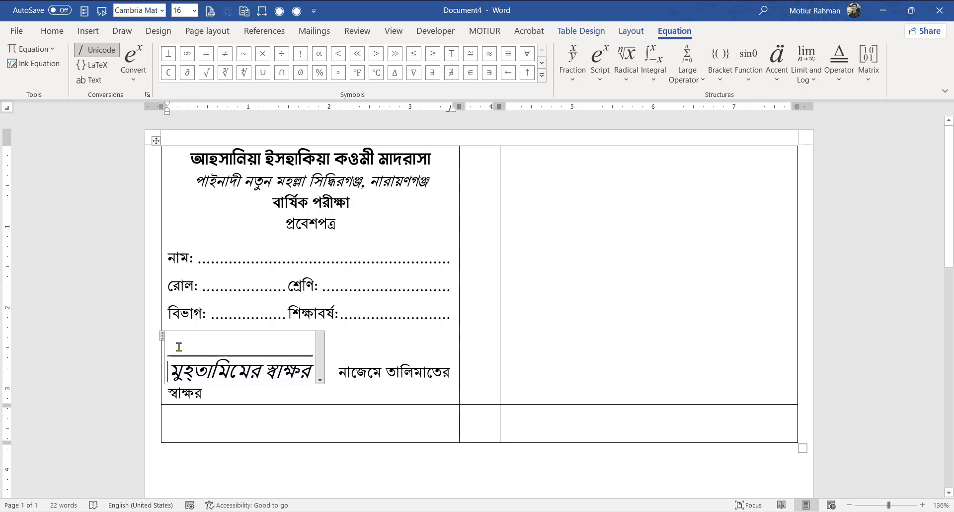
pyautogui.moveTo(178, 347); pyautogui.dragTo(287, 367)
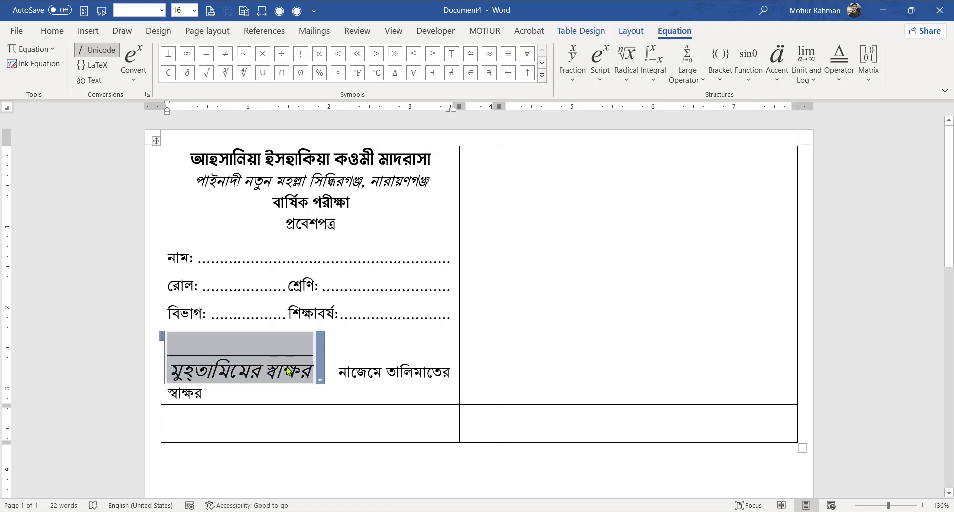
pyautogui.click(84, 82)
pyautogui.click(162, 10)
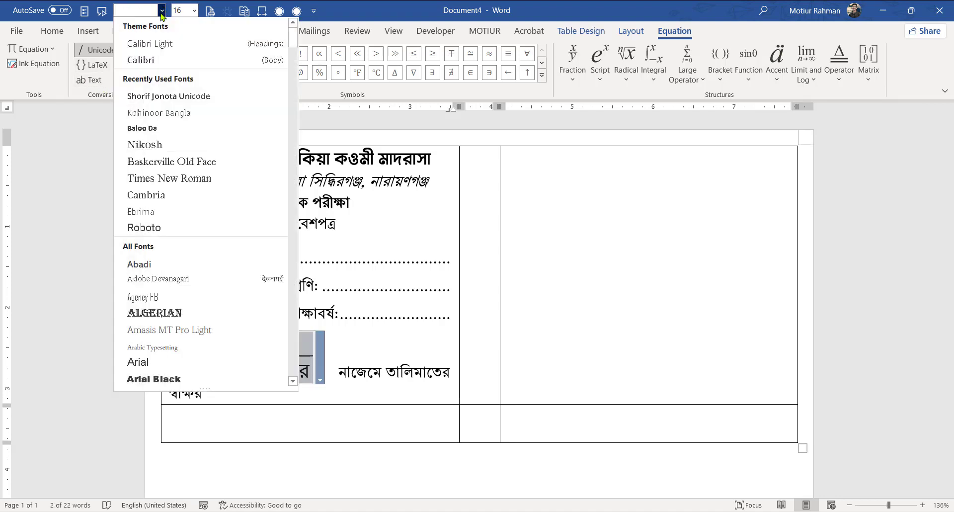
pyautogui.click(144, 146)
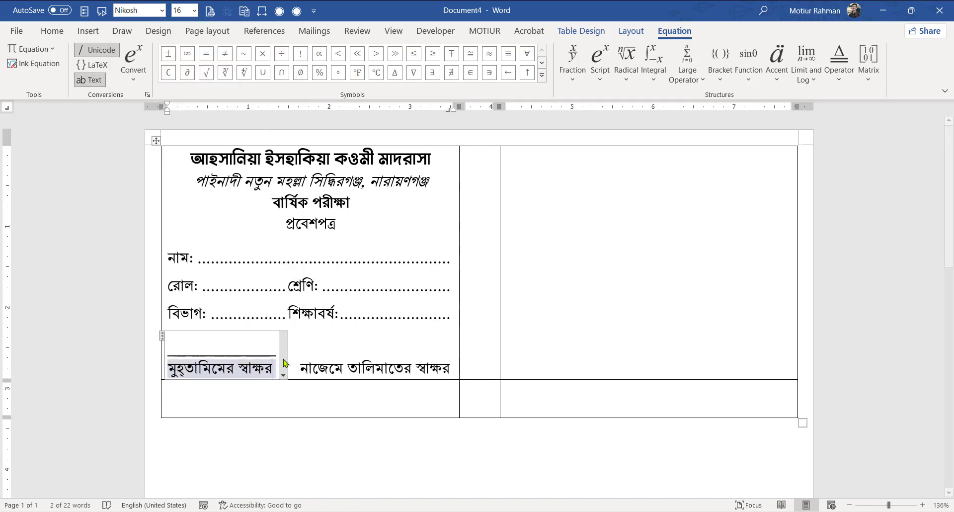
# - Convert নাজেমে তালিমাতের স্বাক্ষর into an equation with an overbar above it
pyautogui.click(300, 365)
pyautogui.moveTo(298, 363); pyautogui.dragTo(450, 367)
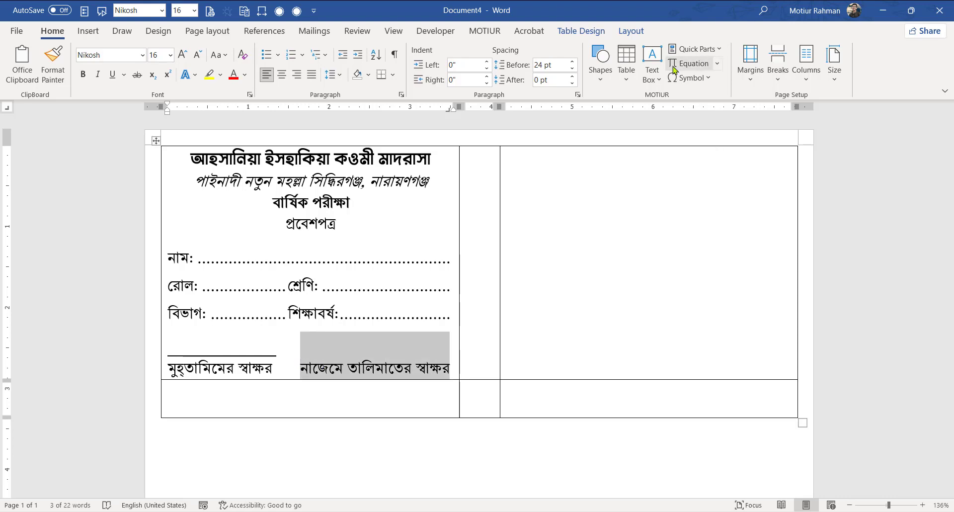
pyautogui.click(688, 64)
pyautogui.click(776, 64)
pyautogui.scroll(-1, 782, 333)
pyautogui.click(783, 402)
# - Change the overbarred নাজেমে তালিমাতের স্বাক্ষর equation to normal text in the Nikosh font
pyautogui.click(242, 383)
pyautogui.click(90, 79)
pyautogui.click(162, 11)
pyautogui.click(144, 146)
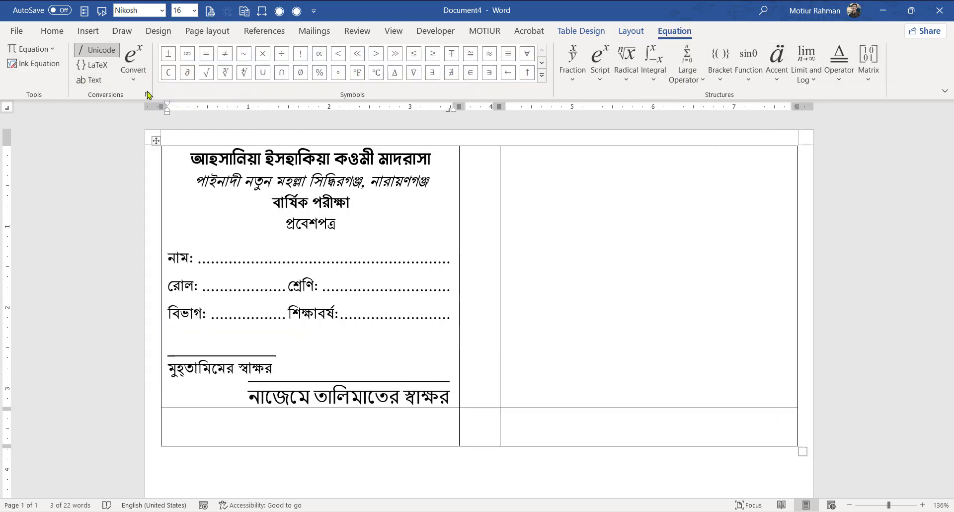
pyautogui.click(298, 365)
# - Convert প্রবেশপত্র into a boxed equation, change it to normal text and change its font
pyautogui.moveTo(340, 227); pyautogui.dragTo(279, 230)
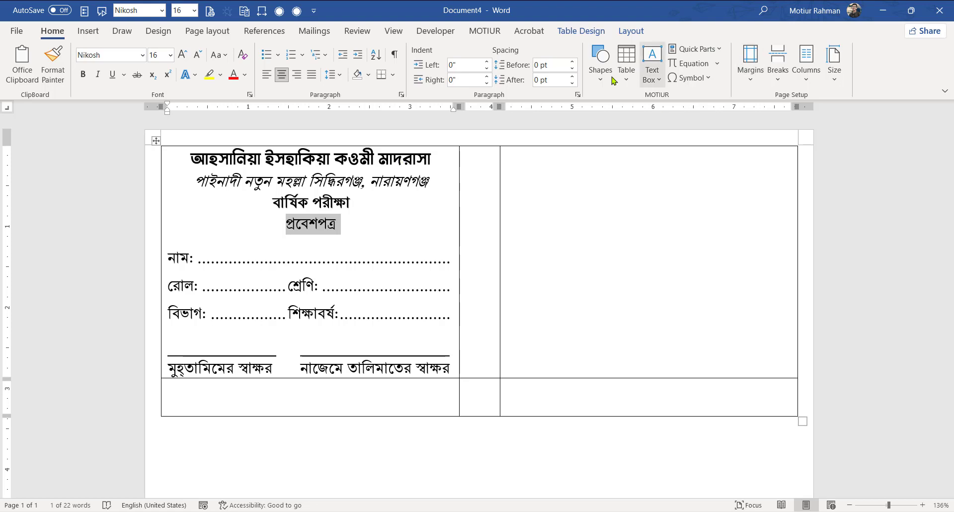
pyautogui.click(688, 63)
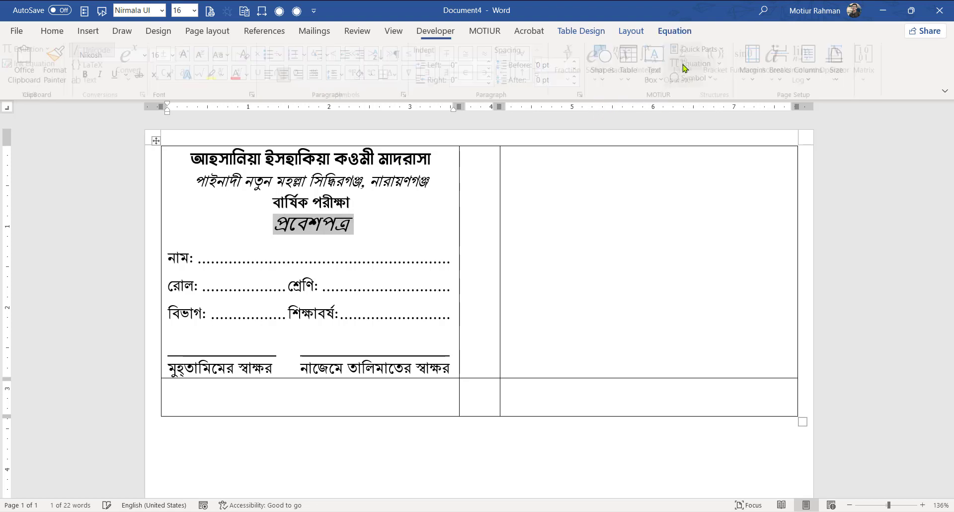
pyautogui.click(777, 64)
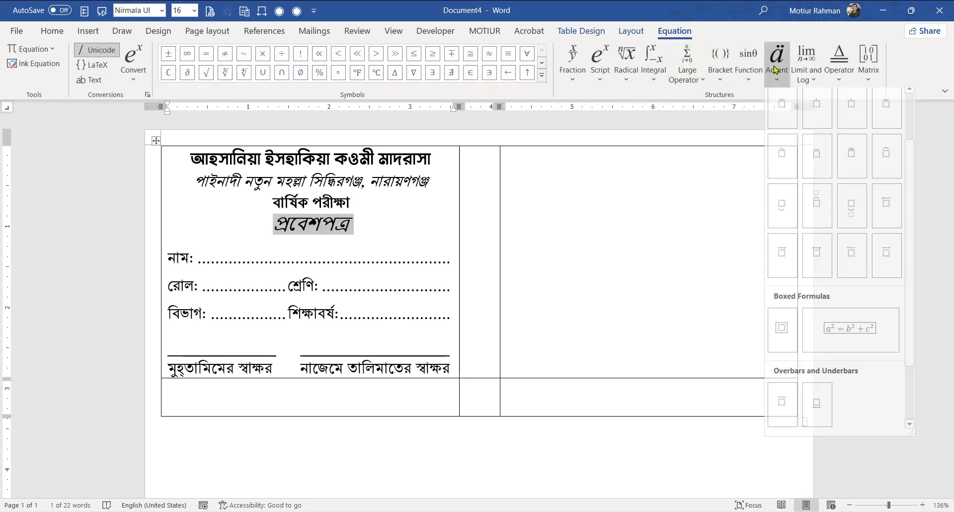
pyautogui.click(781, 327)
pyautogui.click(90, 81)
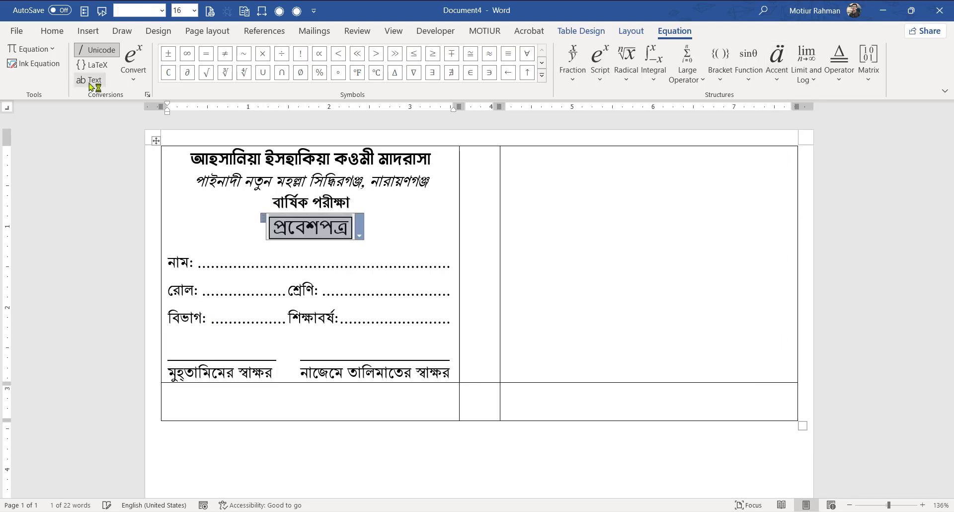
pyautogui.click(162, 10)
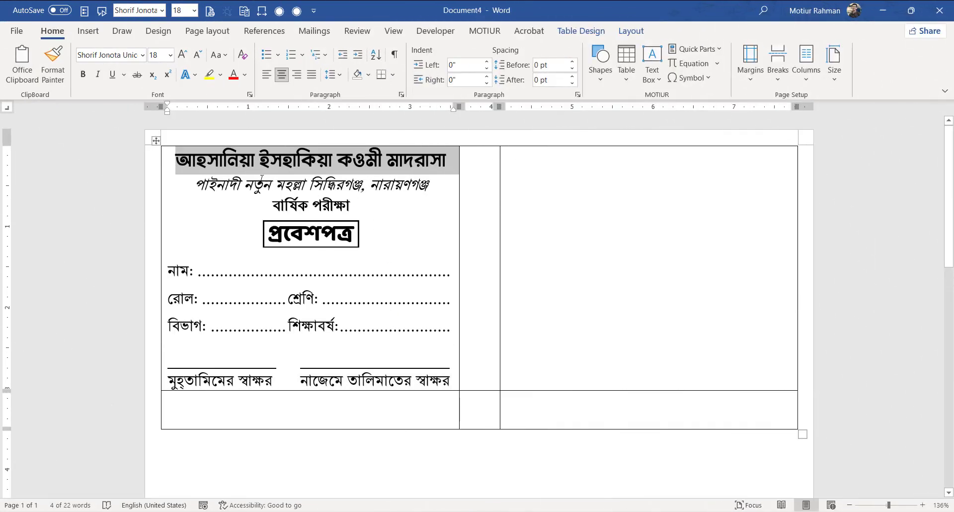
# - Set the spacing before the title line আহসানিয়া ইসহাকিয়া কওমী মাদরাসা to 6 pt
pyautogui.click(255, 167)
pyautogui.moveTo(176, 158); pyautogui.dragTo(204, 163)
pyautogui.click(443, 161)
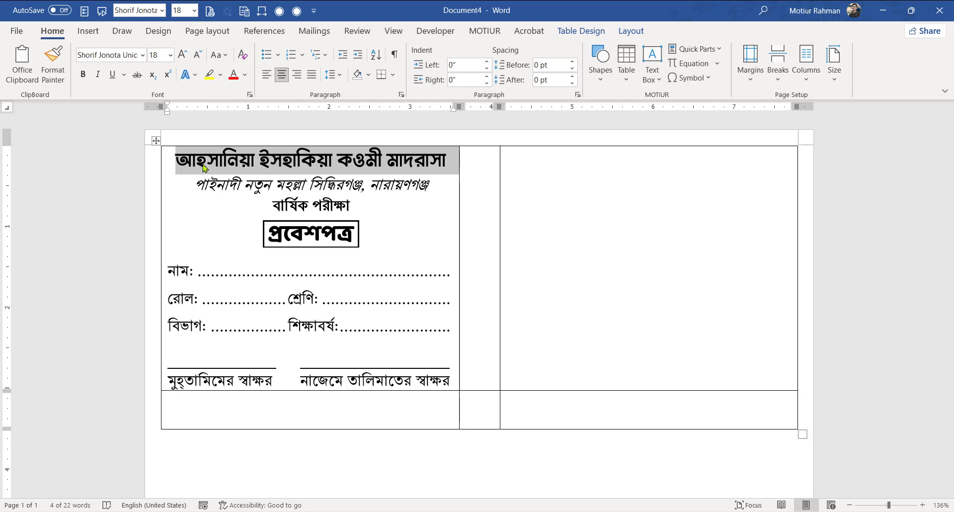
pyautogui.click(398, 217)
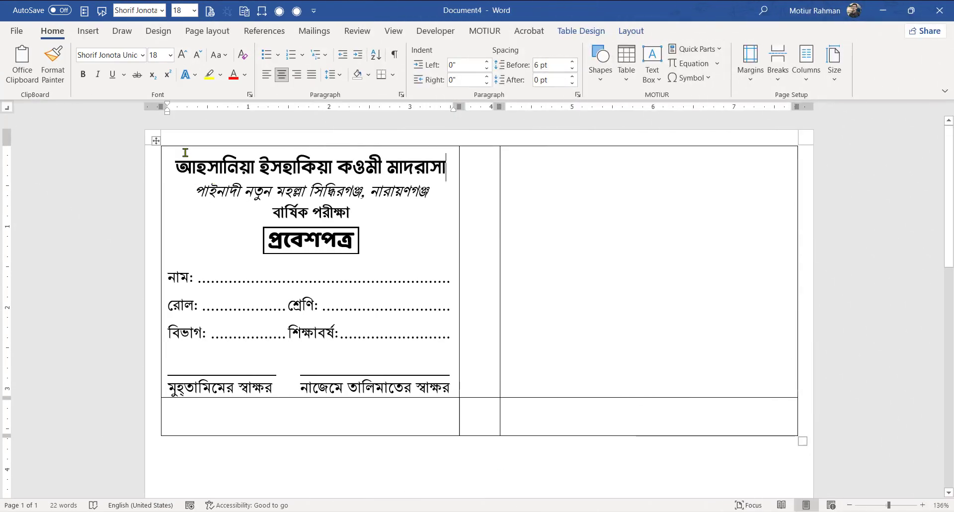
# - Set the spacing after the signature line in the first card to 12 pt
pyautogui.click(454, 379)
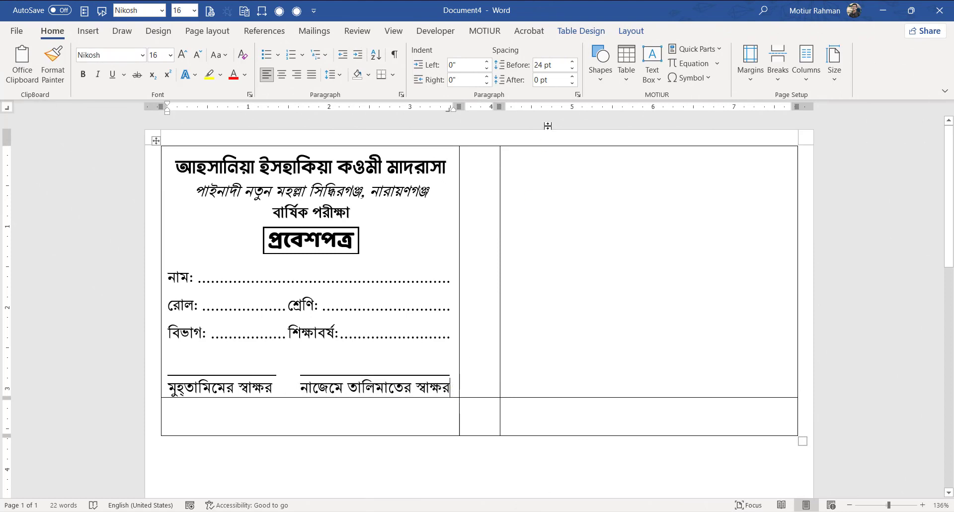
pyautogui.click(573, 76)
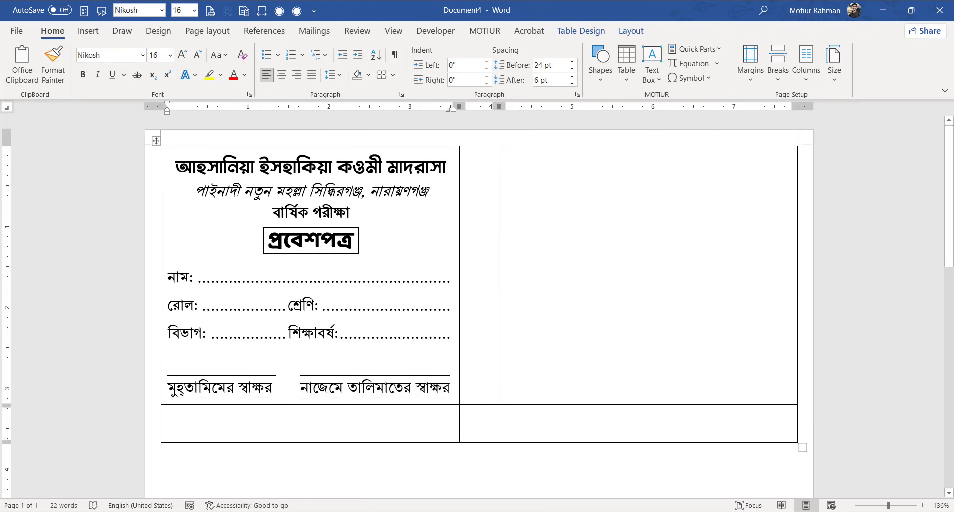
pyautogui.click(573, 77)
# - Copy all of the finished admit card's content and paste it into the empty card cell beside it
pyautogui.click(448, 167)
pyautogui.moveTo(176, 166); pyautogui.dragTo(447, 376)
pyautogui.rightClick(373, 286)
pyautogui.click(410, 30)
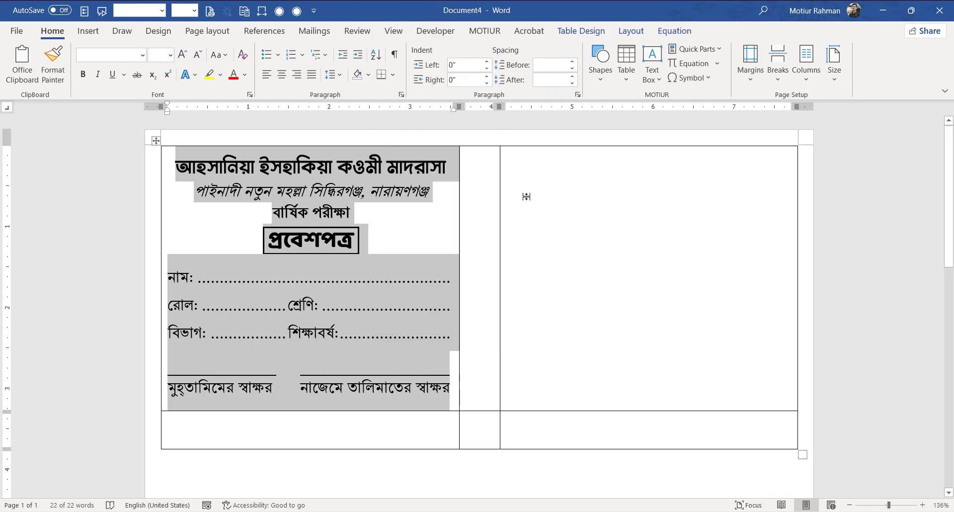
pyautogui.click(514, 157)
pyautogui.hotkey('ctrl', 'v')
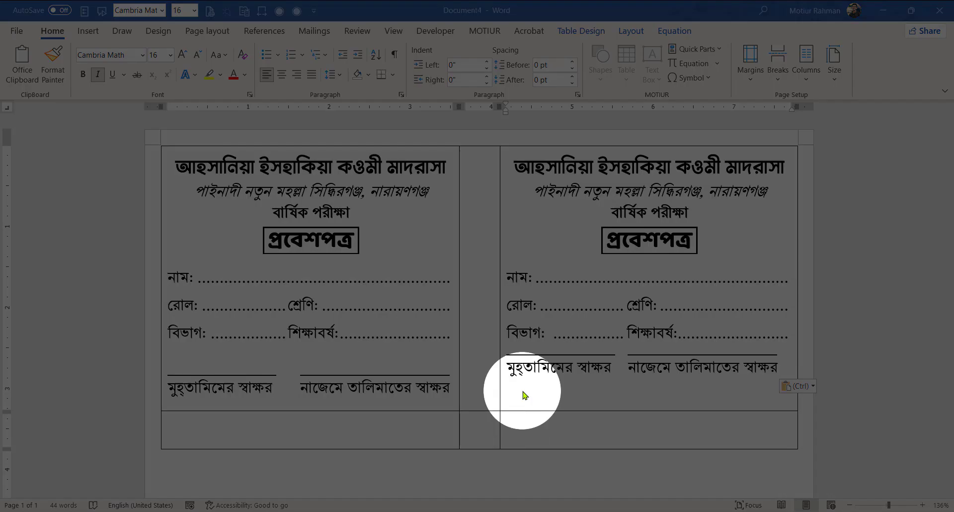
# - Increase the spacing before the second card's signature line to match the first card's 24 pt
pyautogui.click(525, 398)
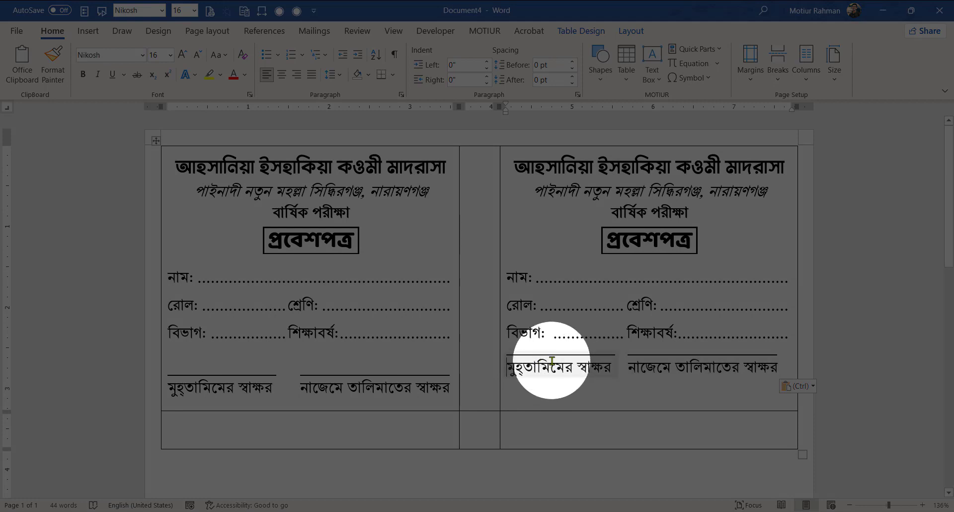
pyautogui.click(344, 384)
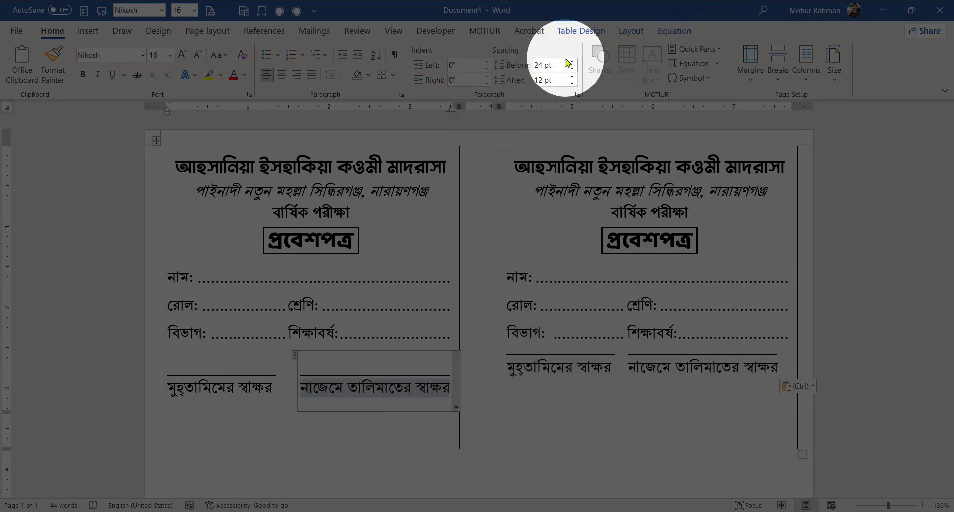
pyautogui.click(545, 365)
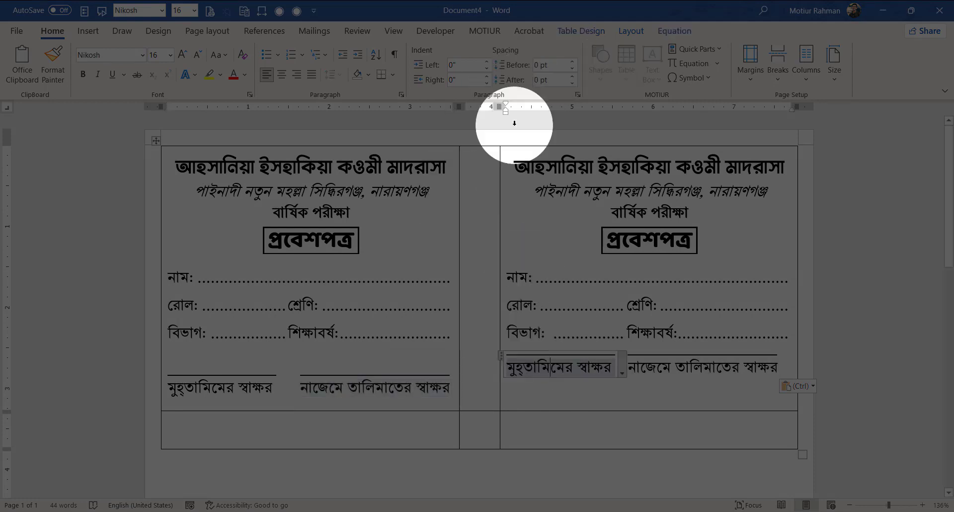
pyautogui.click(574, 63)
pyautogui.click(574, 62)
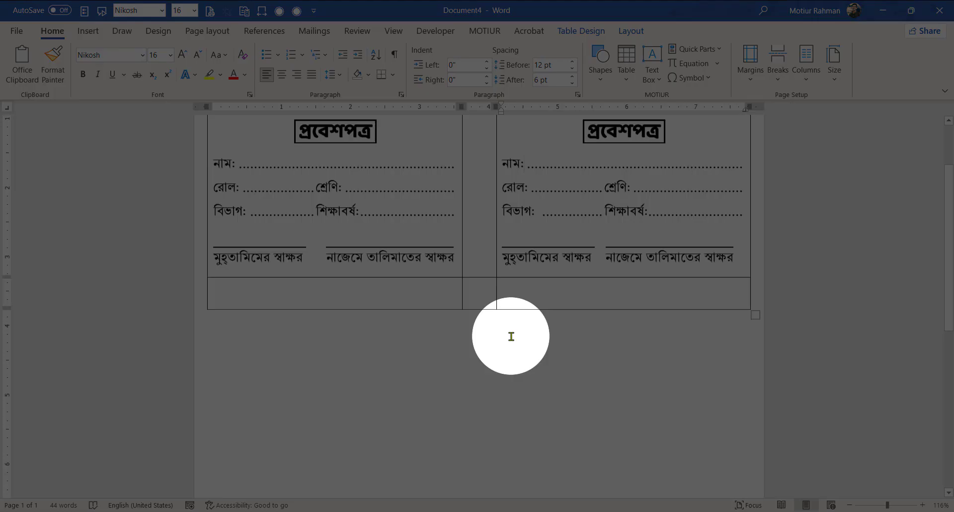
# - Copy the whole table with both admit cards and paste it directly below the original
pyautogui.scroll(3, 516, 353)
pyautogui.click(204, 136)
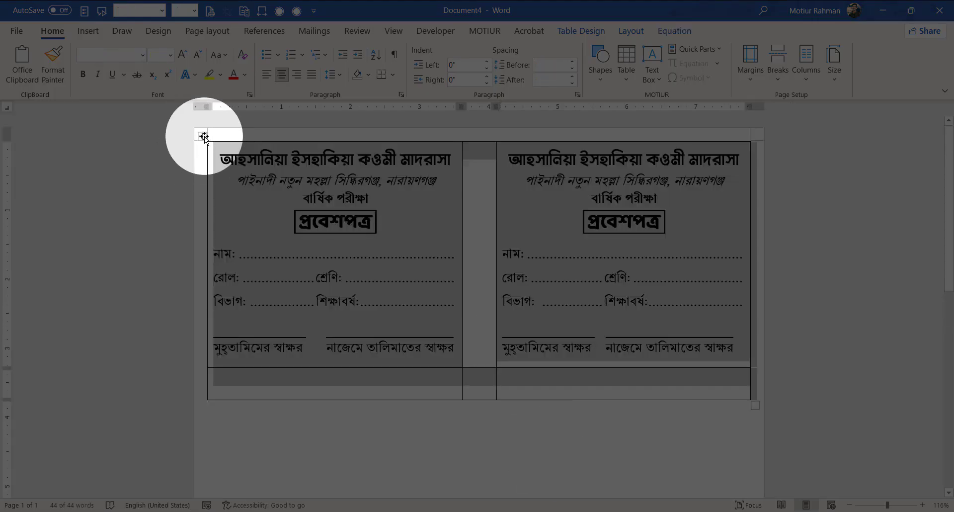
pyautogui.rightClick(204, 136)
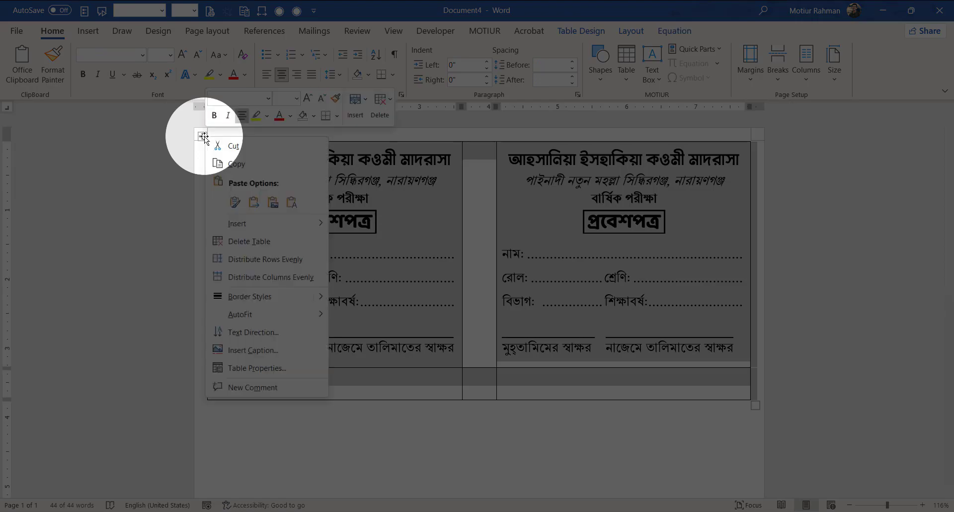
pyautogui.click(226, 164)
pyautogui.scroll(-3, 326, 378)
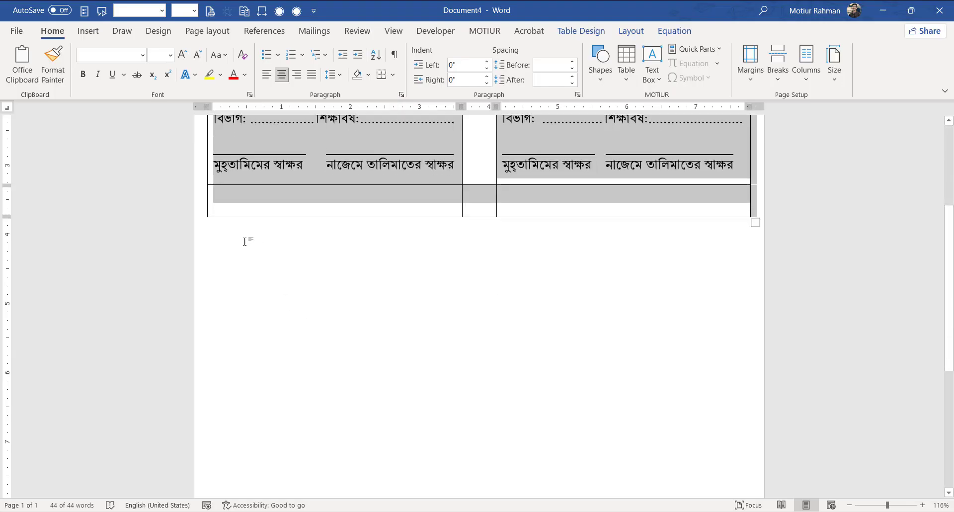
pyautogui.click(242, 237)
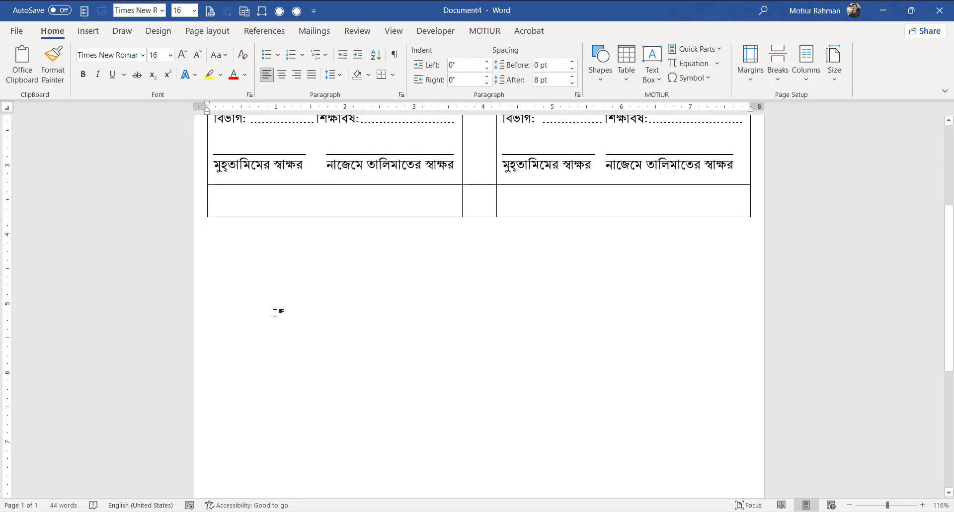
pyautogui.hotkey('ctrl', 'v')
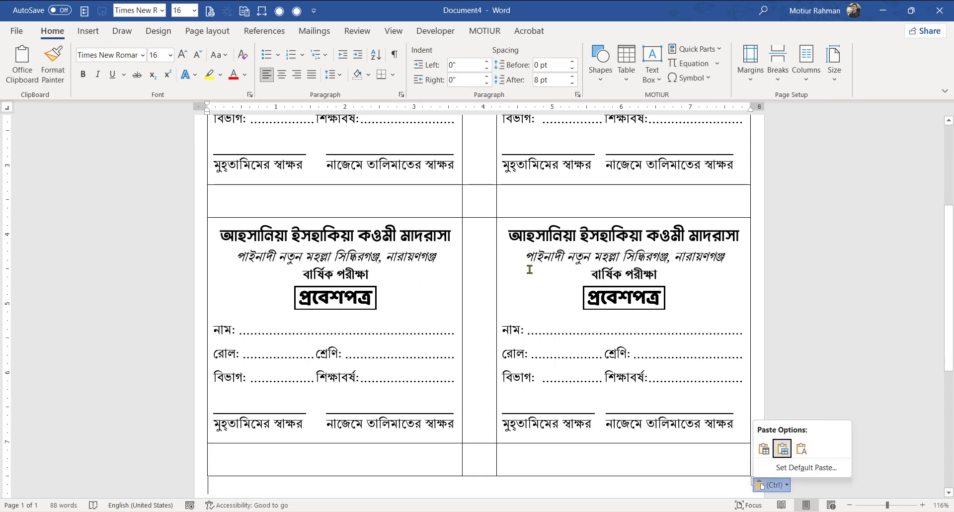
# - Paste the table once more below the second pair to make a third row of admit cards
pyautogui.scroll(3, 646, 312)
pyautogui.scroll(-10, 437, 333)
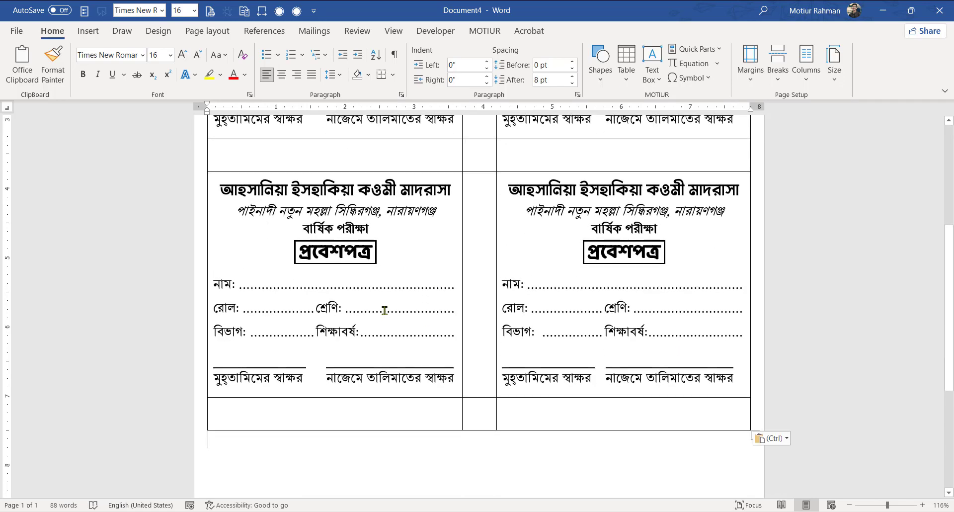
pyautogui.scroll(-5, 391, 368)
pyautogui.hotkey('ctrl', 'a')
pyautogui.scroll(6, 395, 260)
pyautogui.click(403, 258)
pyautogui.scroll(-3, 409, 257)
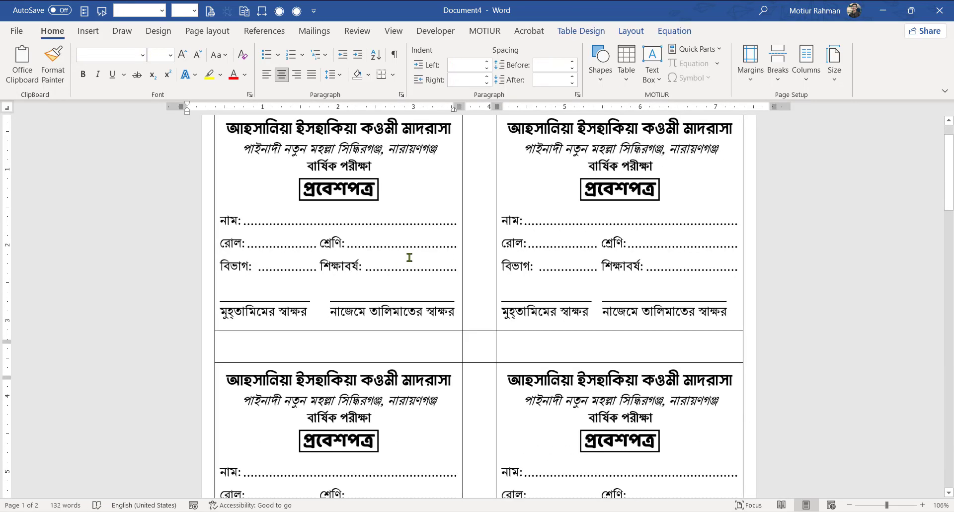
# - Check the page of six admit cards in the print preview and return to the document
pyautogui.hotkey('ctrl', 'p')
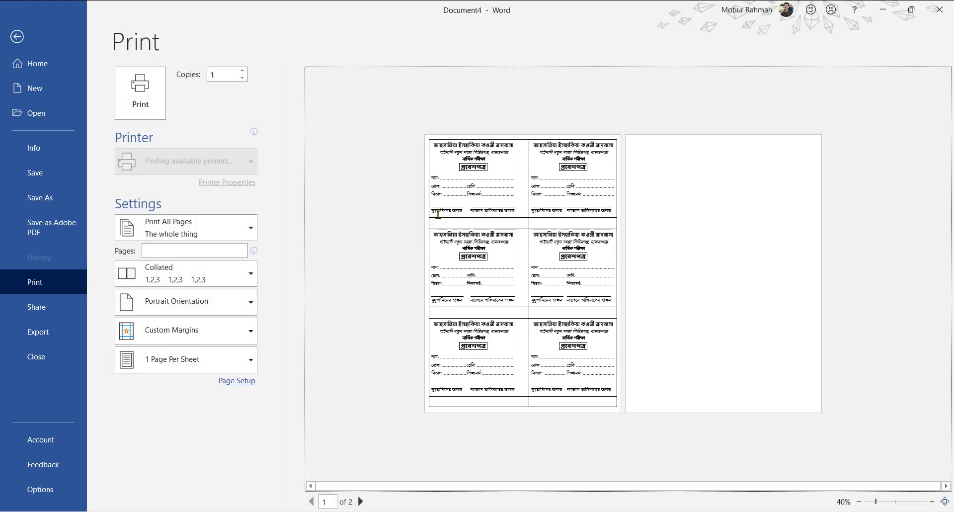
pyautogui.press('Escape')
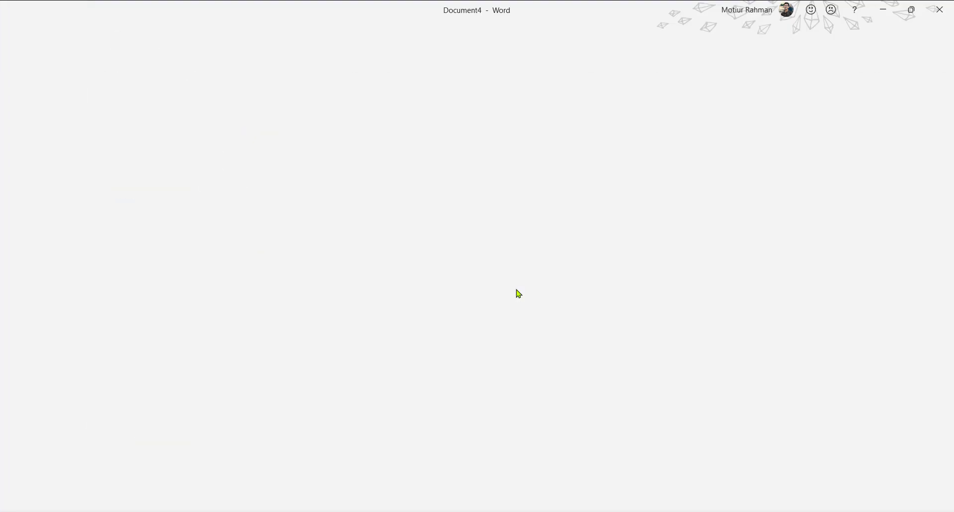
pyautogui.scroll(1, 384, 302)
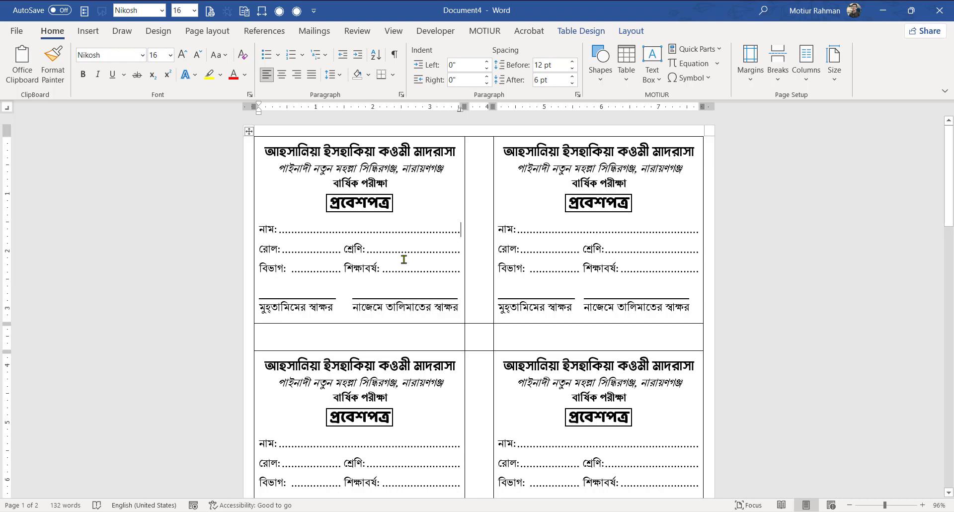
# - Select the whole table and apply a 3 pt triple-line border style to all of its borders
pyautogui.click(387, 297)
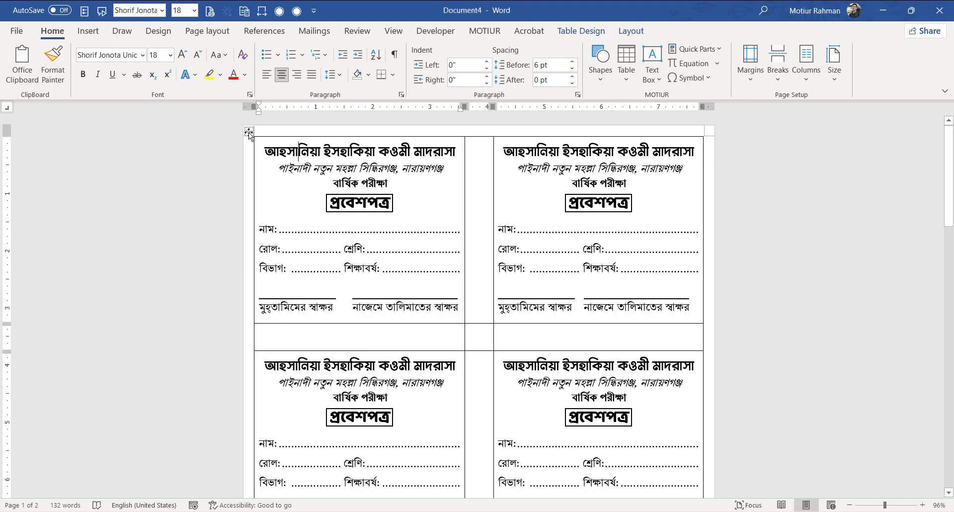
pyautogui.click(249, 131)
pyautogui.keyDown('ctrl'); pyautogui.scroll(-5, 383, 258); pyautogui.keyUp('ctrl')
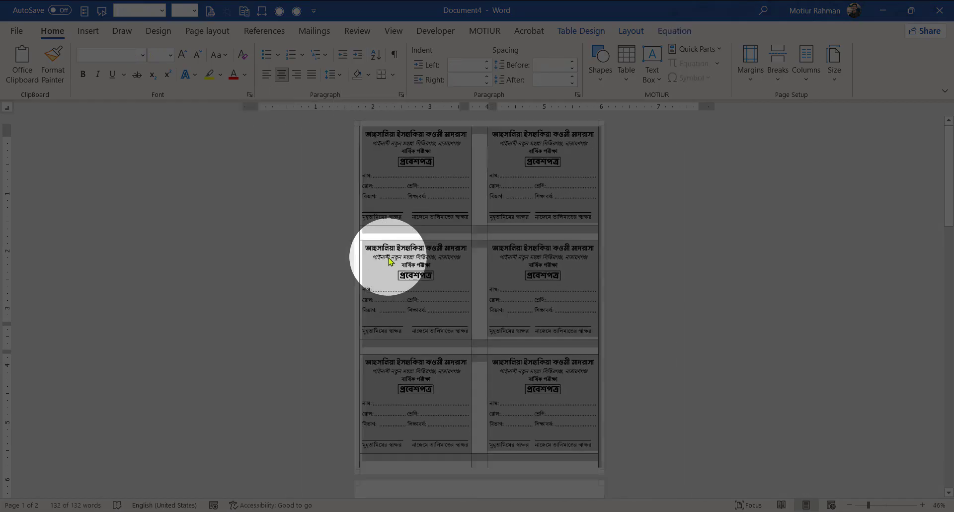
pyautogui.click(394, 74)
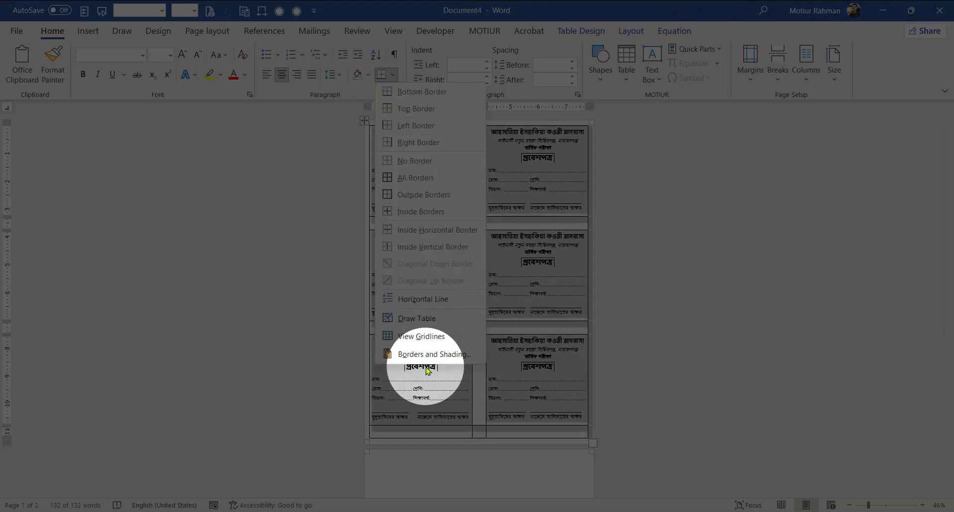
pyautogui.click(420, 356)
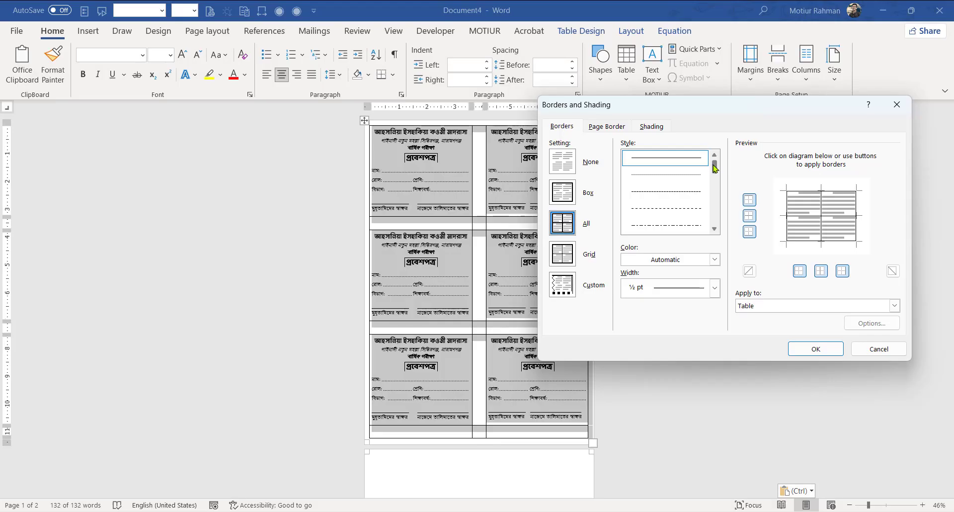
pyautogui.moveTo(714, 166)
pyautogui.mouseDown()
pyautogui.moveTo(713, 214)
pyautogui.moveTo(713, 199)
pyautogui.mouseUp()
pyautogui.click(663, 165)
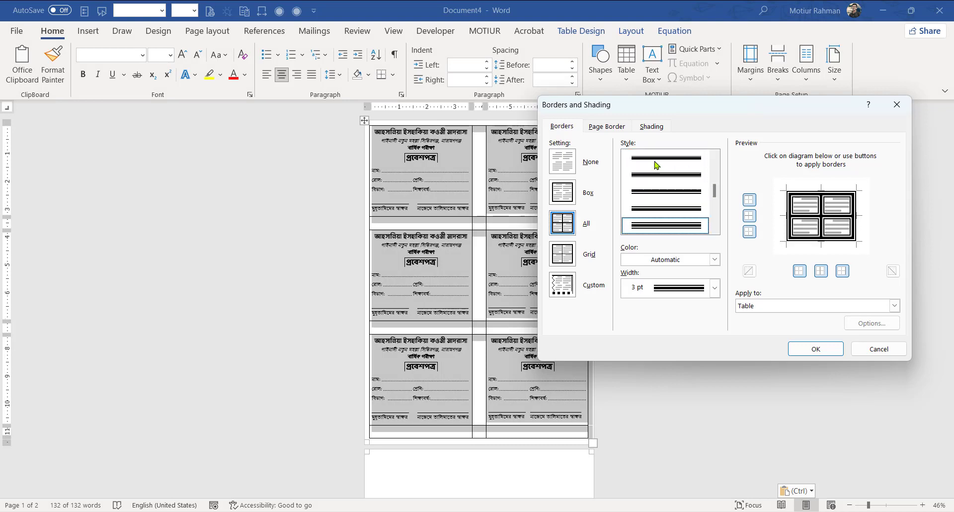
pyautogui.click(676, 293)
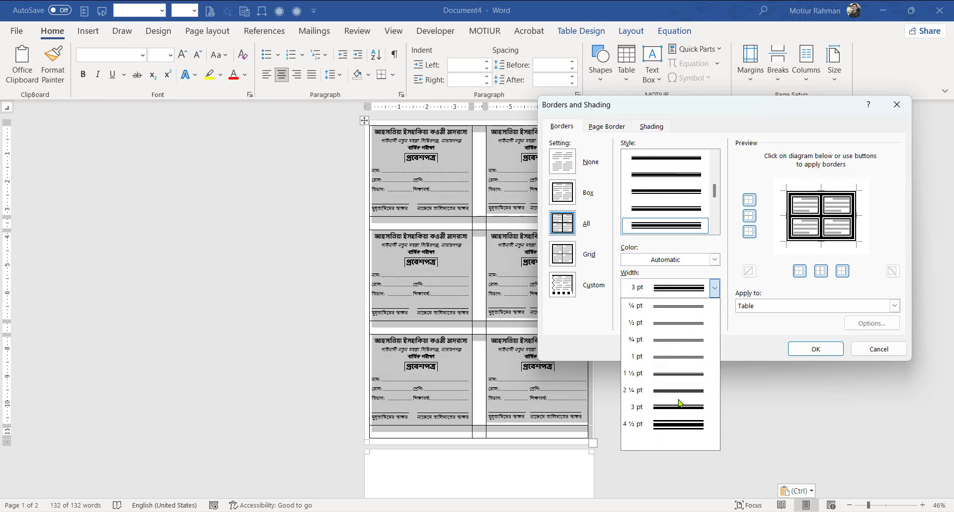
pyautogui.click(732, 255)
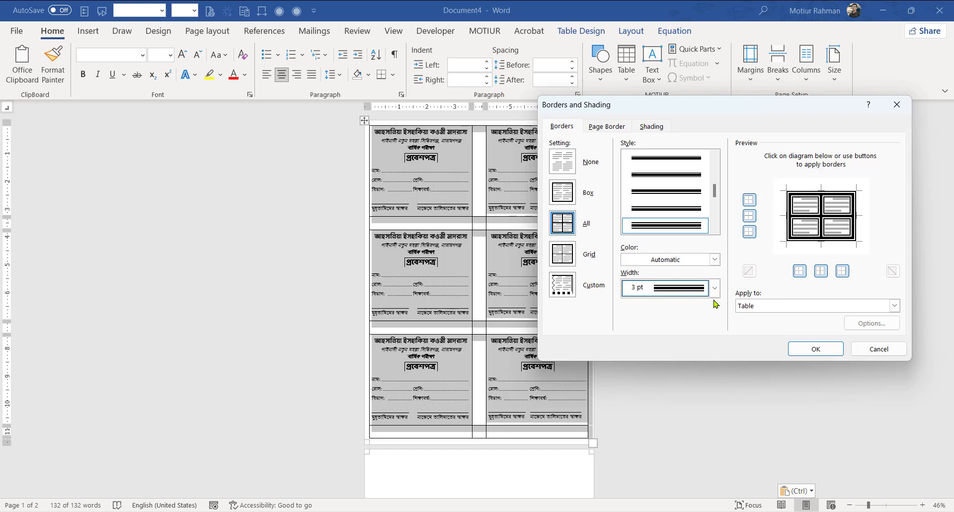
pyautogui.click(797, 349)
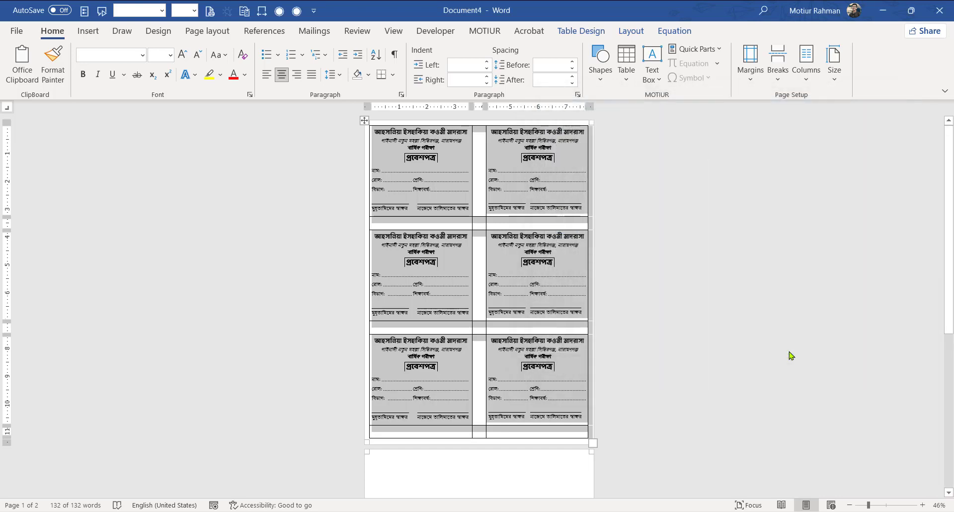
pyautogui.click(410, 262)
pyautogui.scroll(8, 320, 199)
pyautogui.scroll(3, 561, 320)
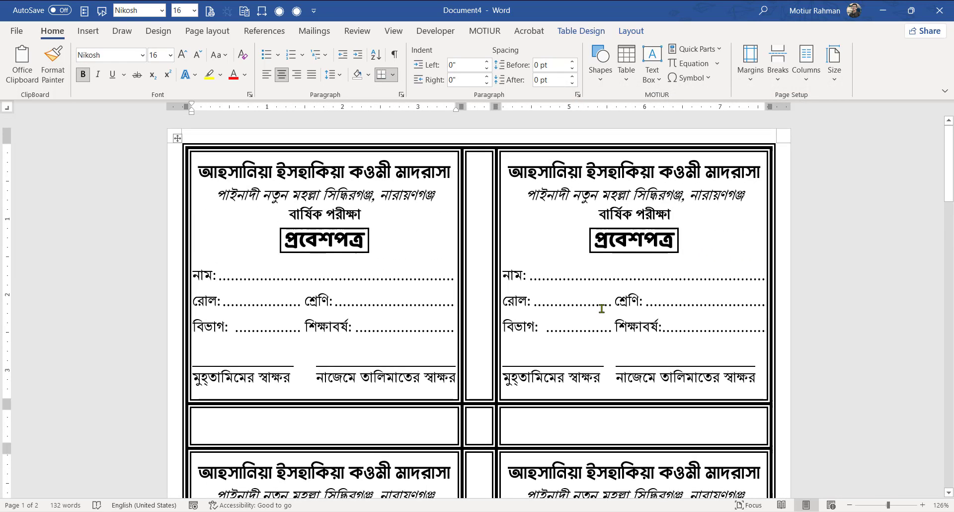
pyautogui.scroll(-5, 381, 274)
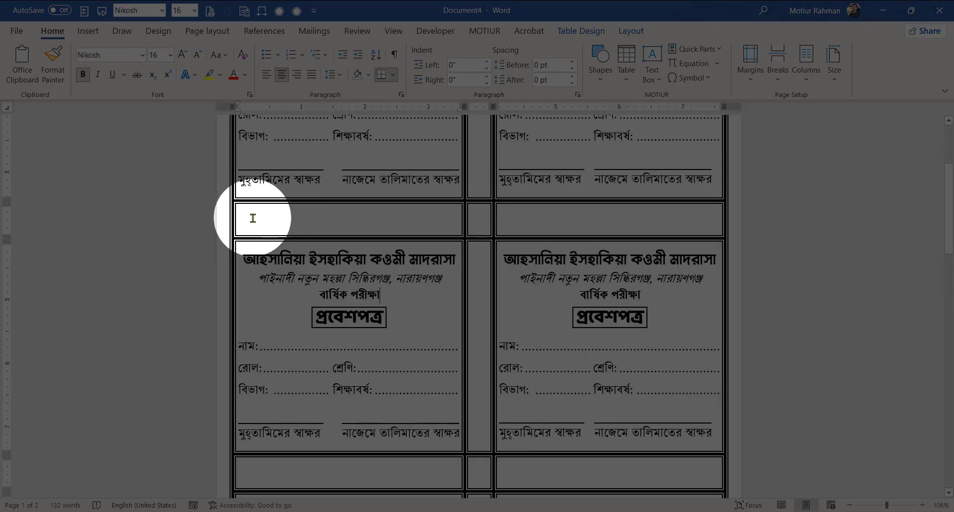
# - Remove all borders from both empty spacer rows between the three rows of admit cards
pyautogui.moveTo(252, 218); pyautogui.dragTo(613, 223)
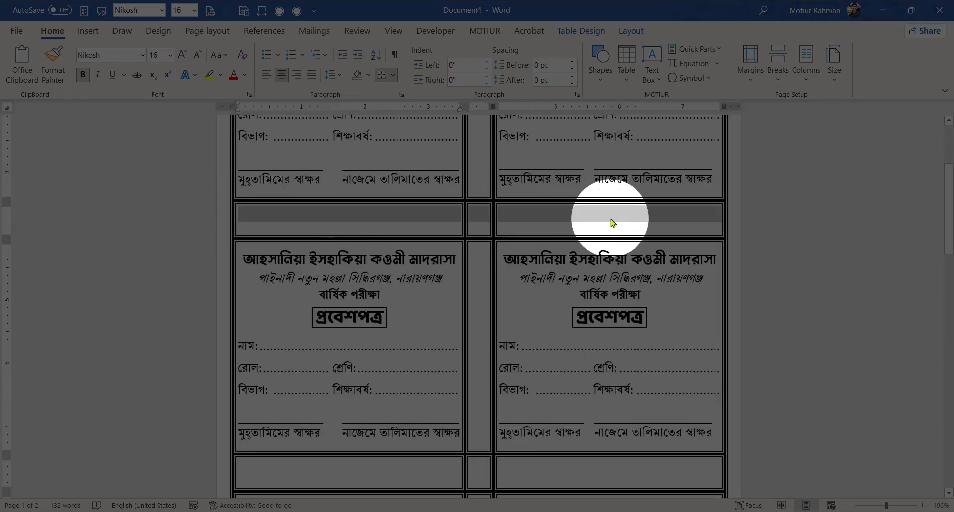
pyautogui.scroll(3, 581, 214)
pyautogui.click(393, 74)
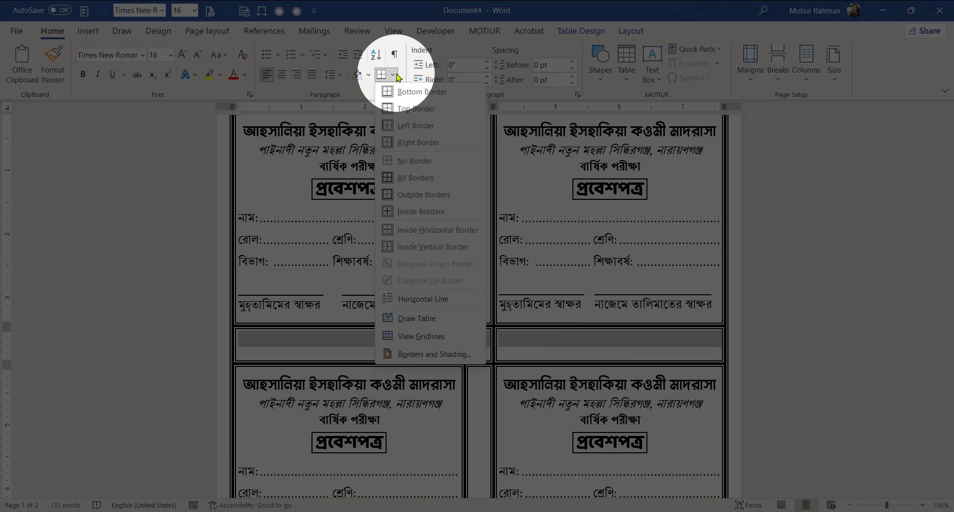
pyautogui.click(407, 161)
pyautogui.scroll(-2, 370, 354)
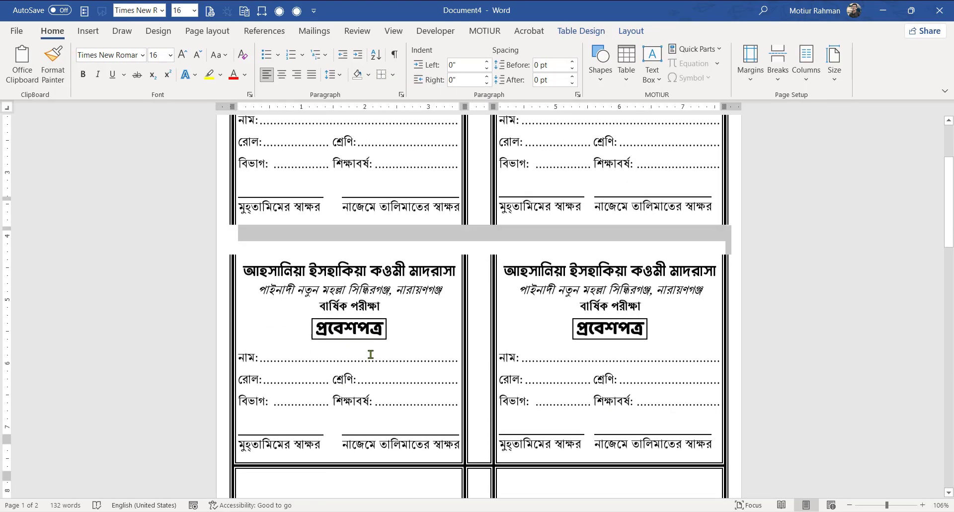
pyautogui.scroll(-3, 370, 354)
pyautogui.moveTo(288, 334); pyautogui.dragTo(513, 335)
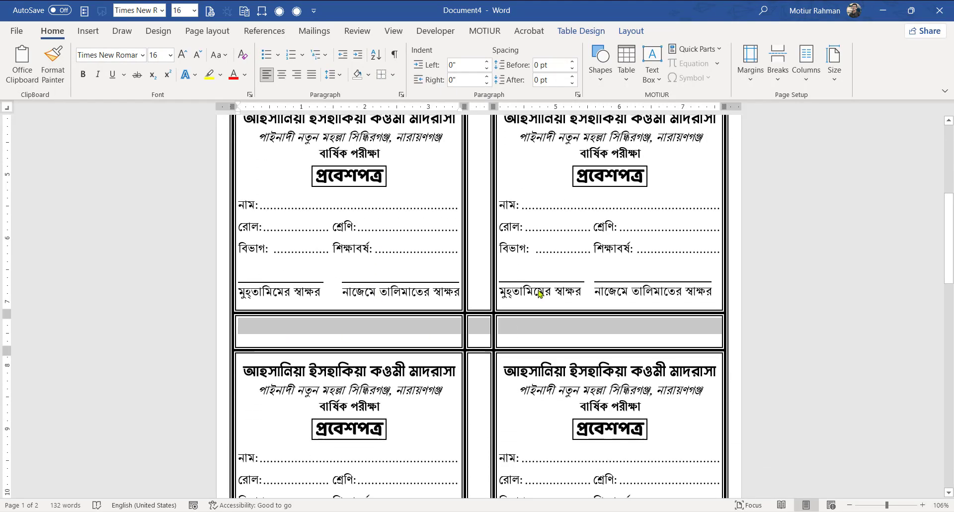
pyautogui.click(382, 75)
# - Delete the empty table row that spills onto the second page
pyautogui.scroll(-5, 380, 302)
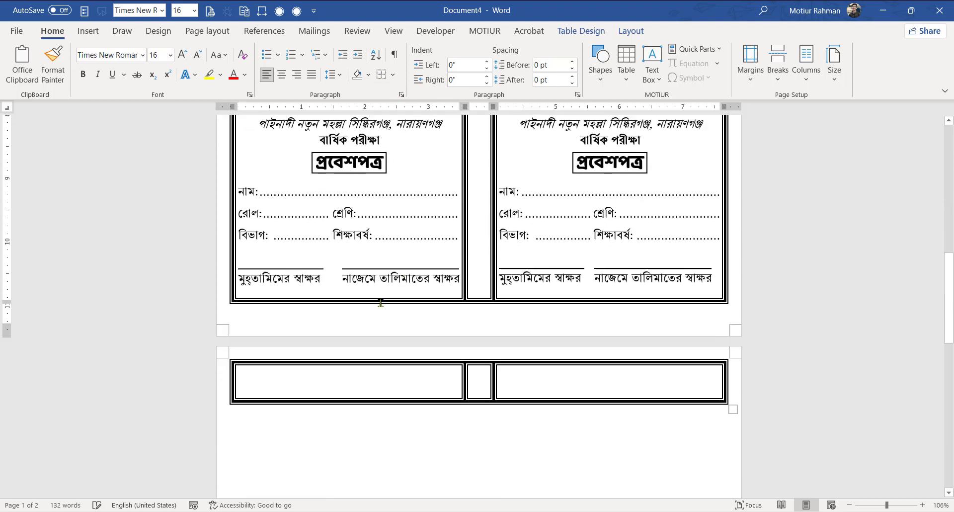
pyautogui.click(178, 391)
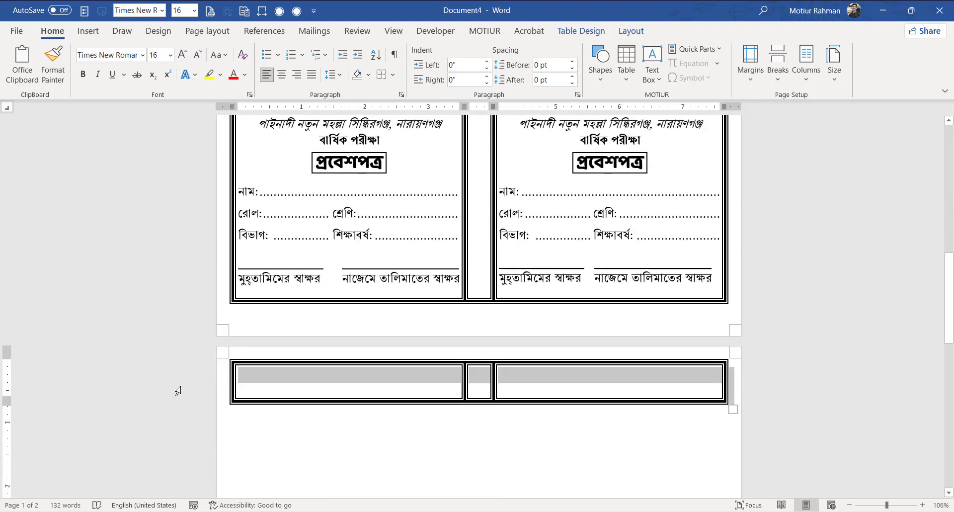
pyautogui.click(173, 381)
pyautogui.press('BackSpace')
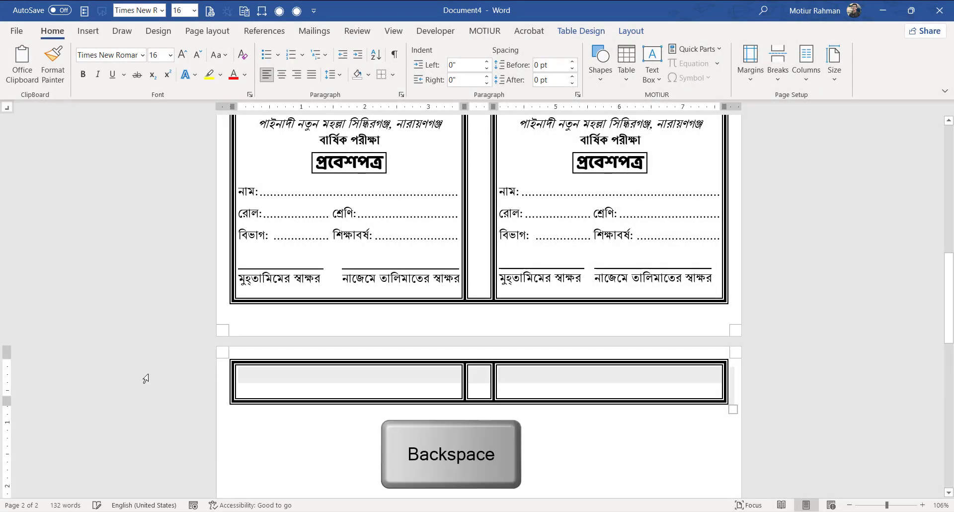
pyautogui.scroll(1, 512, 317)
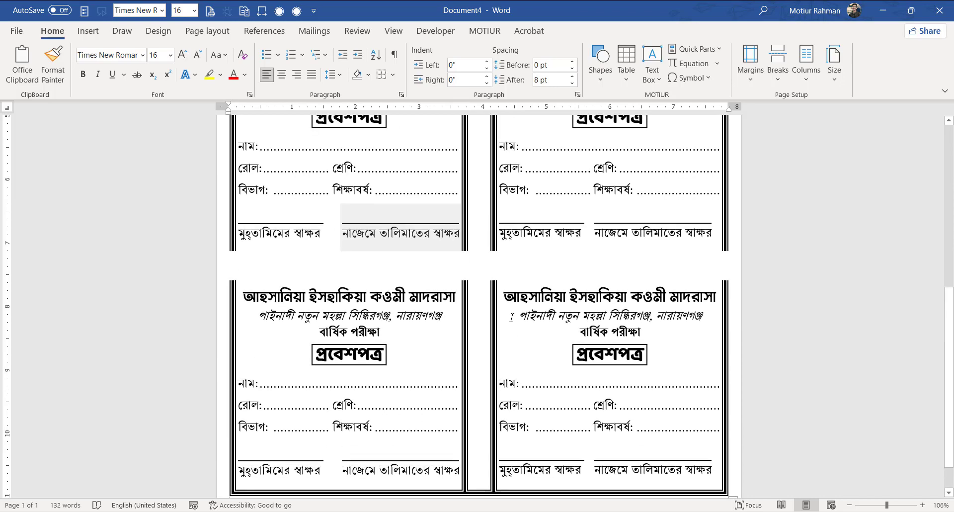
# - Reapply all borders to both admit card cells in the first row
pyautogui.scroll(8, 347, 332)
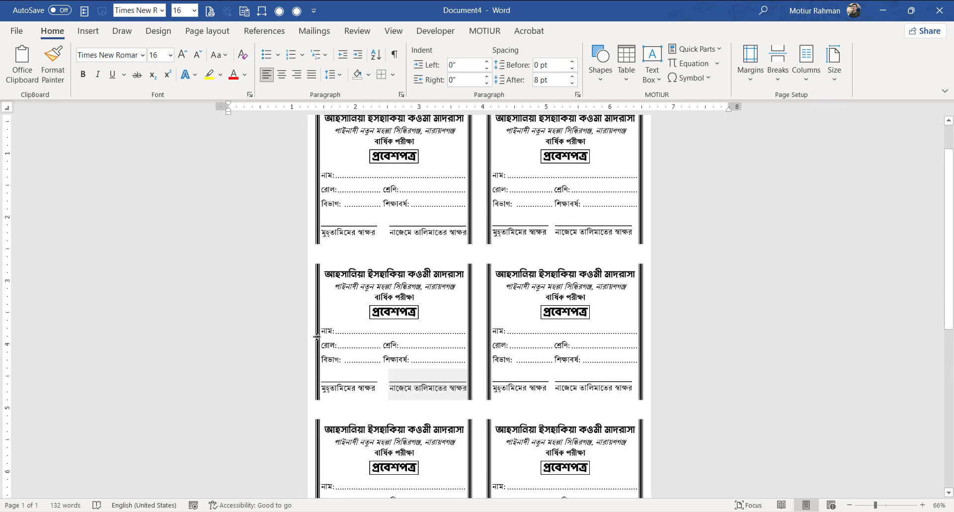
pyautogui.click(432, 206)
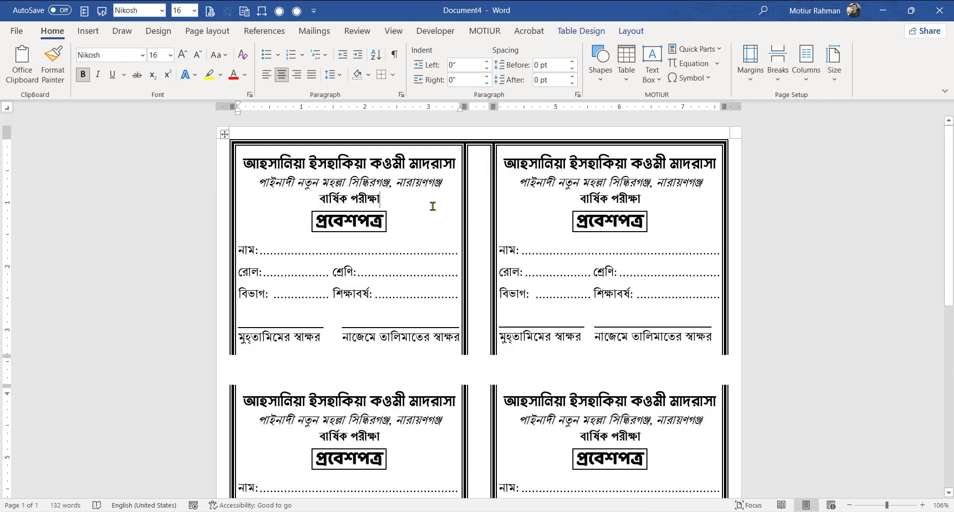
pyautogui.click(393, 74)
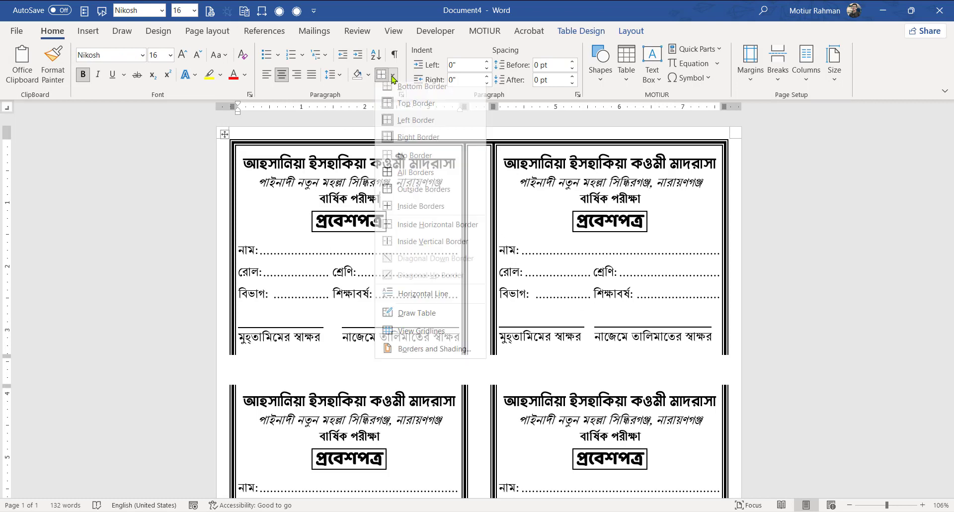
pyautogui.click(412, 178)
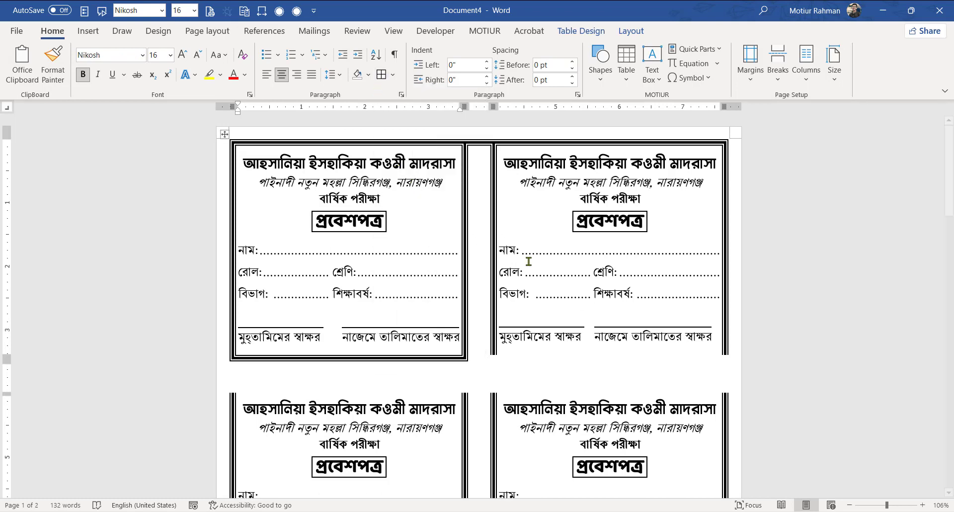
pyautogui.click(580, 229)
pyautogui.click(381, 76)
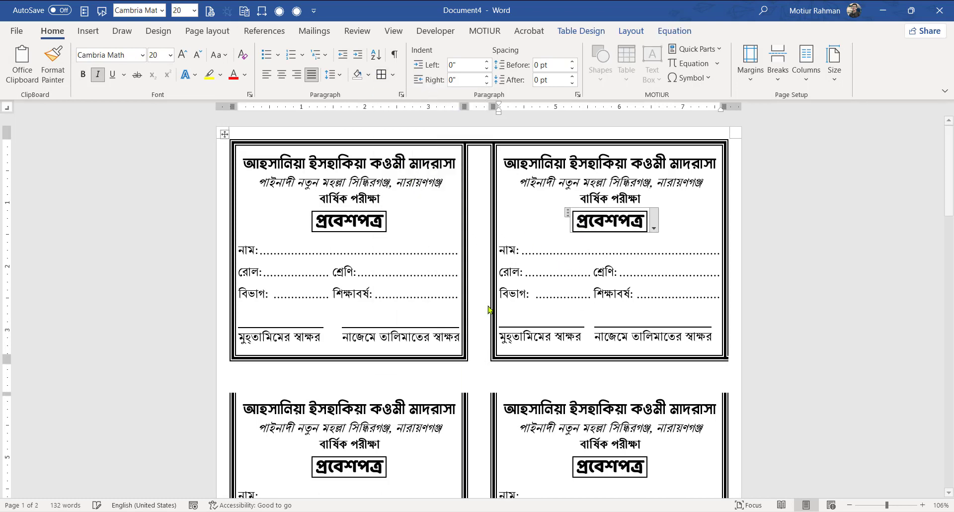
# - Repeat the all-borders formatting on the admit card cells in the second and third rows
pyautogui.scroll(-3, 489, 308)
pyautogui.click(527, 287)
pyautogui.press('F4')
pyautogui.click(434, 249)
pyautogui.press('F4')
pyautogui.scroll(-4, 492, 191)
pyautogui.click(529, 314)
pyautogui.press('F4')
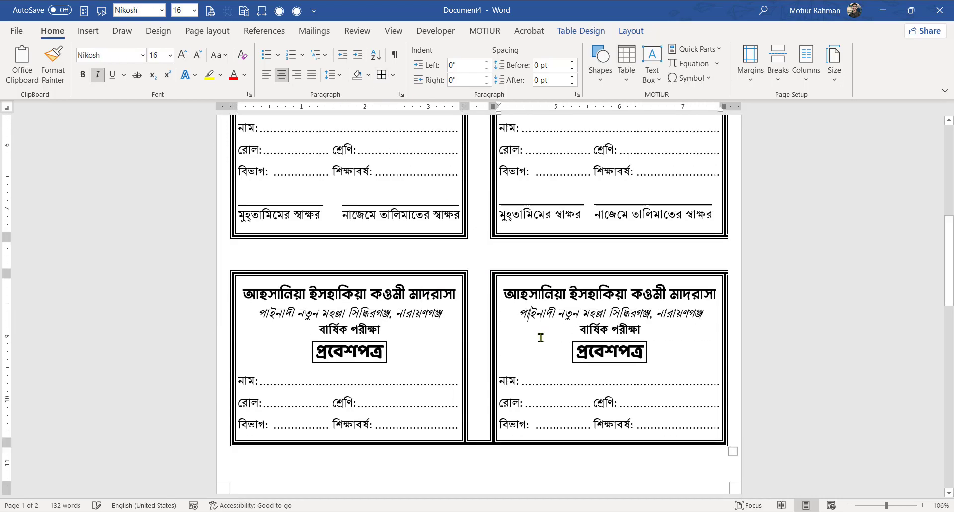
# - Set the paragraph spacing after the signature lines in the first-row card to 6 pt
pyautogui.scroll(3, 539, 337)
pyautogui.scroll(-7, 537, 335)
pyautogui.scroll(4, 379, 378)
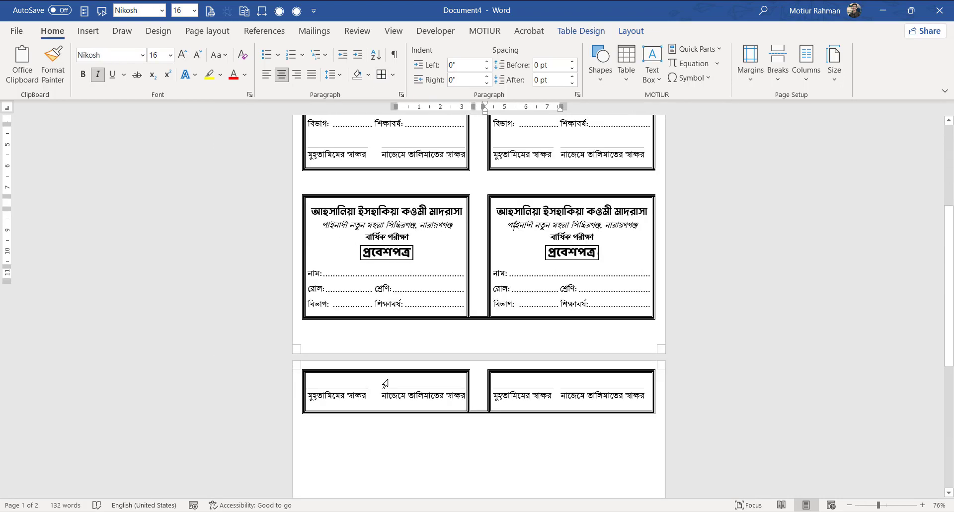
pyautogui.click(385, 383)
pyautogui.scroll(1, 388, 301)
pyautogui.scroll(2, 504, 330)
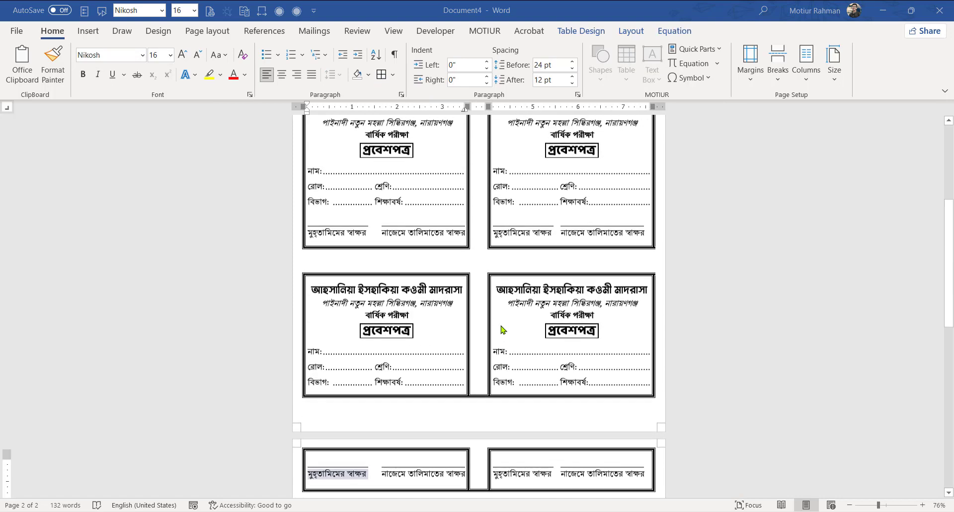
pyautogui.scroll(1, 503, 329)
pyautogui.click(354, 243)
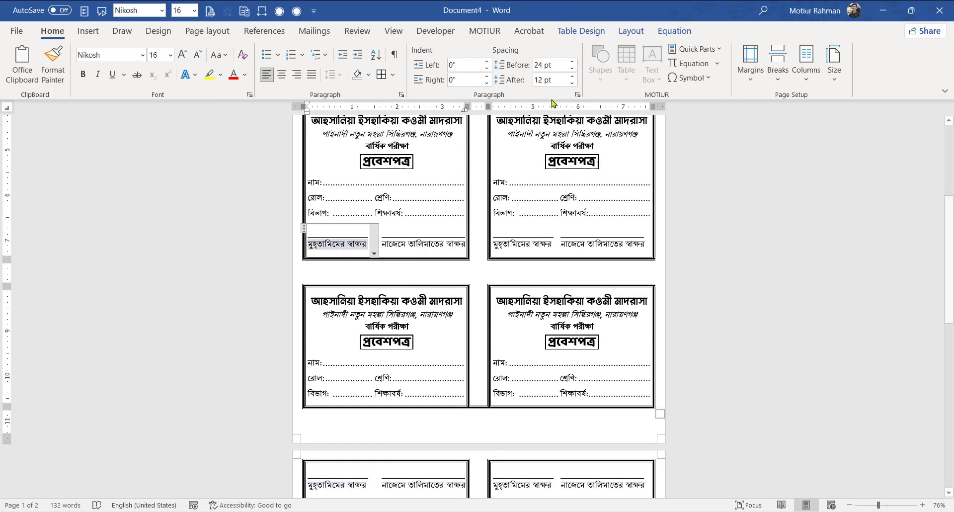
pyautogui.scroll(5, 463, 321)
pyautogui.scroll(3, 463, 320)
pyautogui.click(404, 279)
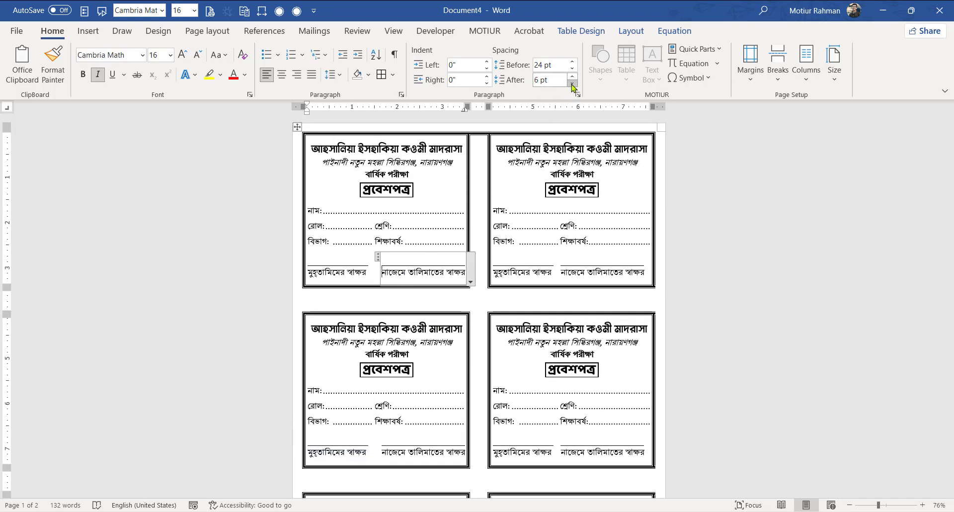
# - Set the spacing after the signature lines in the second- and third-row cards to 6 pt so they fit the first page
pyautogui.scroll(-4, 394, 279)
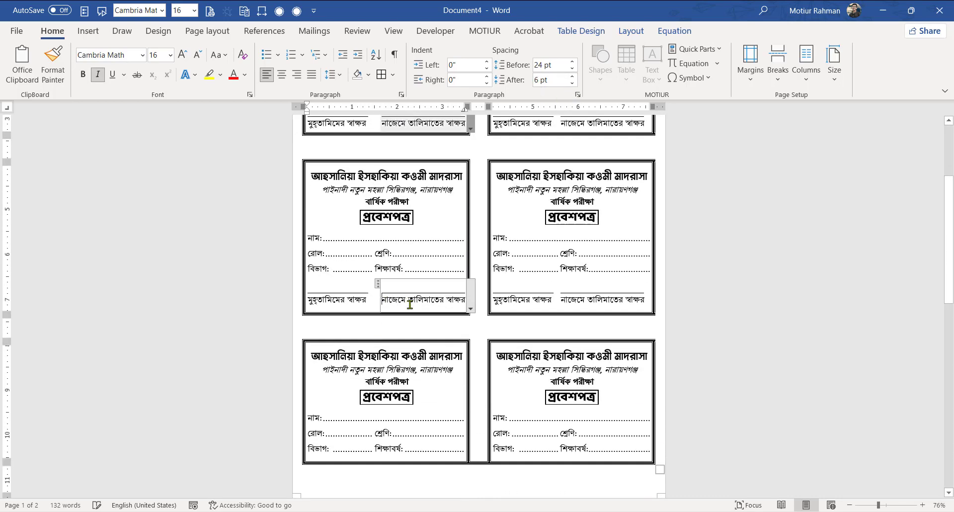
pyautogui.click(572, 83)
pyautogui.scroll(-4, 546, 278)
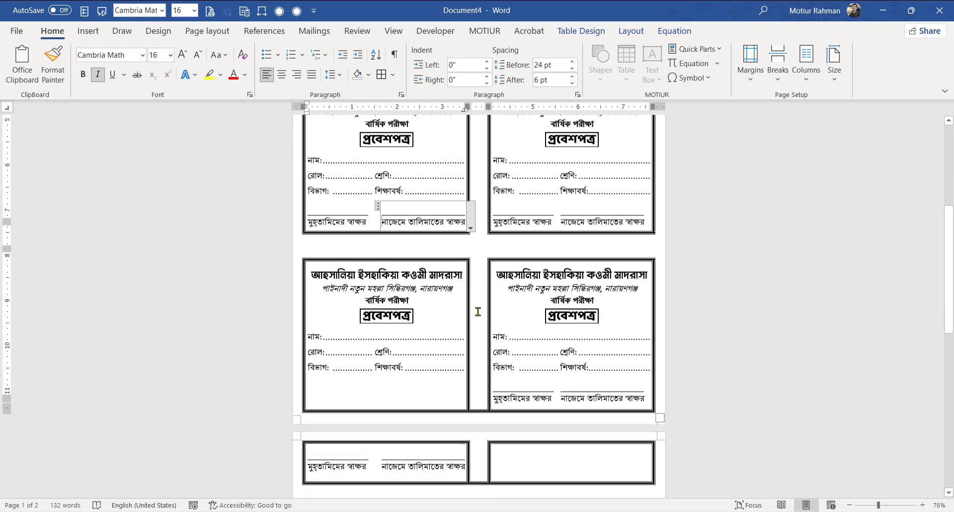
pyautogui.click(403, 393)
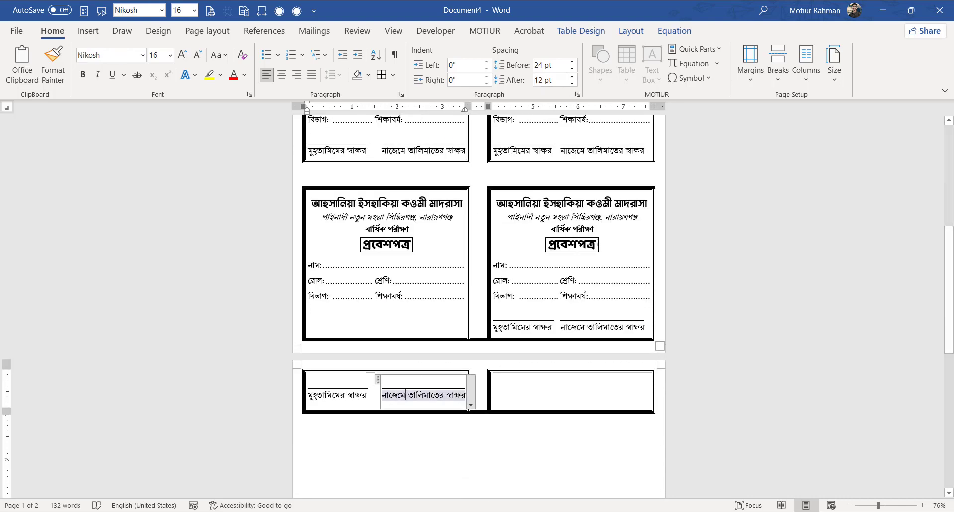
pyautogui.click(572, 83)
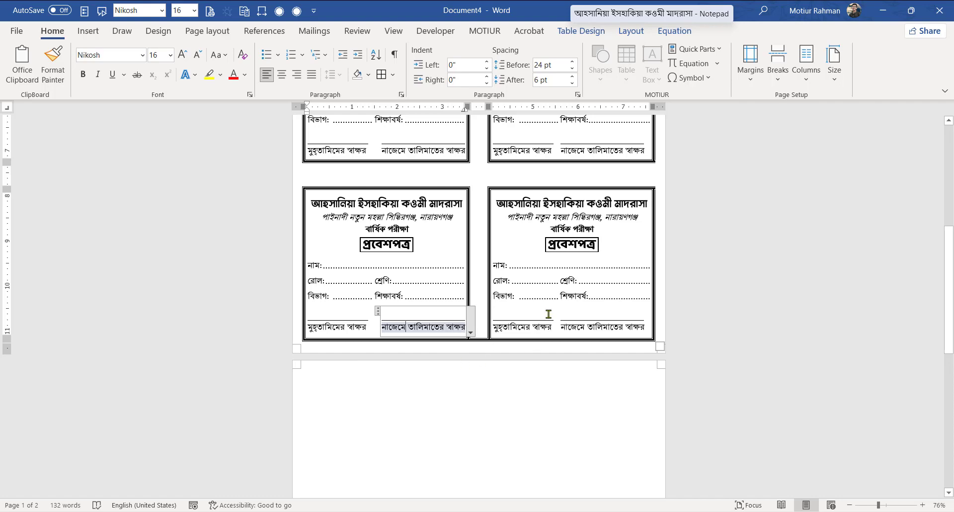
# - Check the paragraph spacing of the madrasa name heading in the third-row left card
pyautogui.click(591, 264)
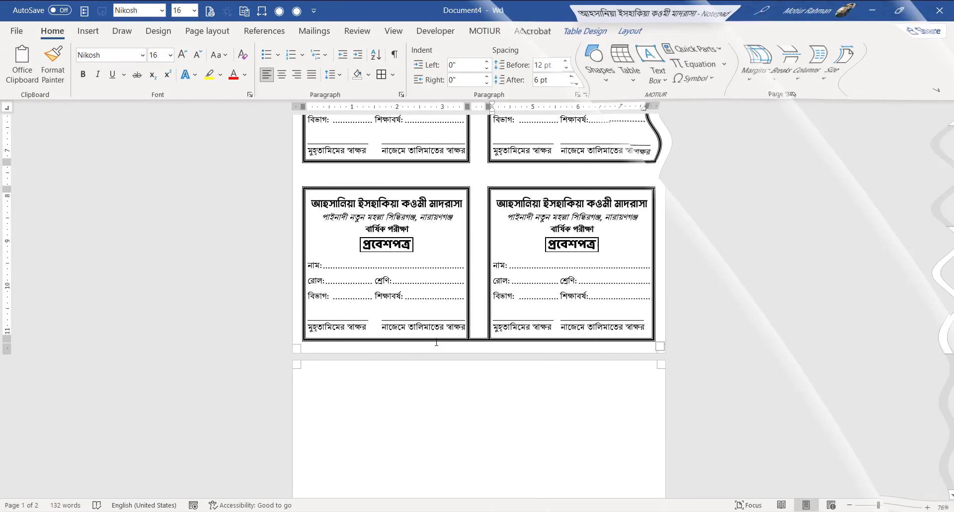
pyautogui.scroll(2, 354, 297)
pyautogui.moveTo(310, 293); pyautogui.dragTo(471, 291)
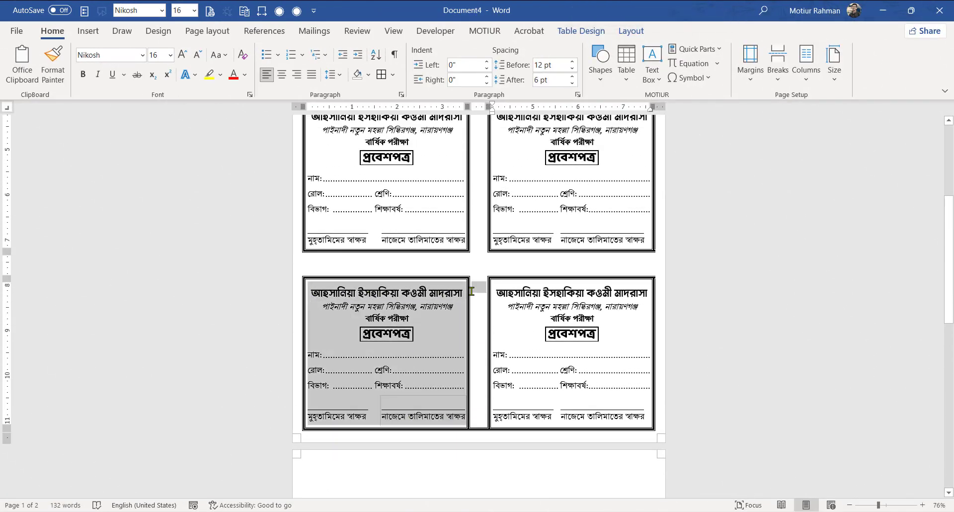
pyautogui.moveTo(311, 294); pyautogui.dragTo(455, 291)
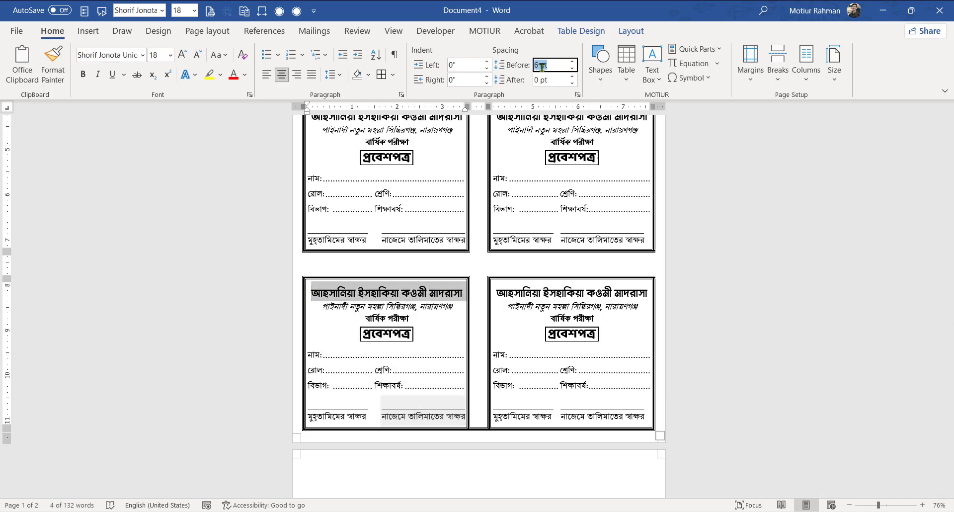
pyautogui.click(439, 299)
pyautogui.scroll(-5, 436, 300)
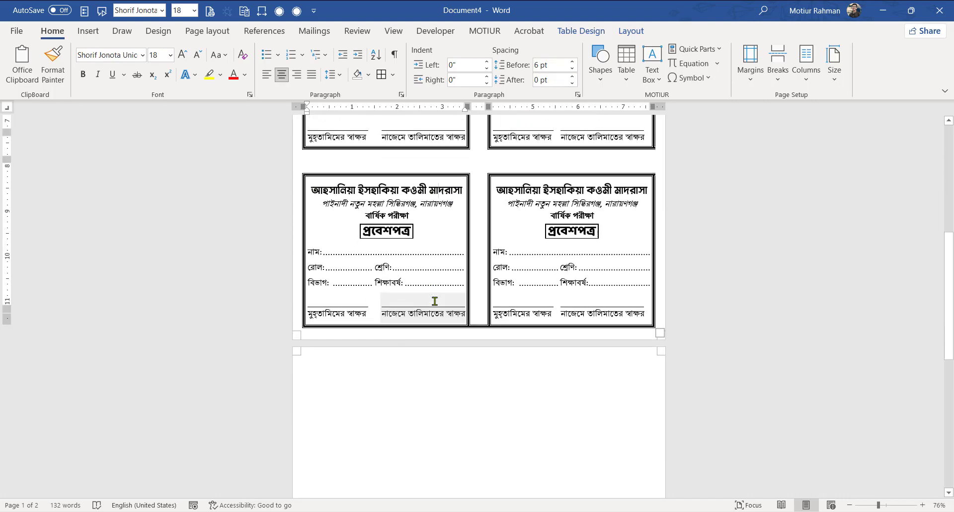
pyautogui.click(319, 285)
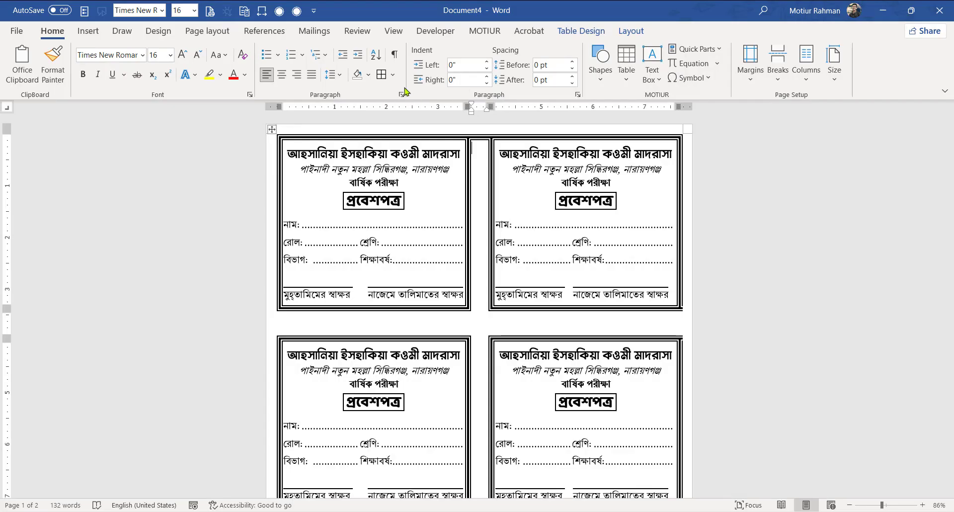
# - Remove the top border of the narrow middle column's first cell and the bottom border of its last cell
pyautogui.click(393, 75)
pyautogui.click(403, 108)
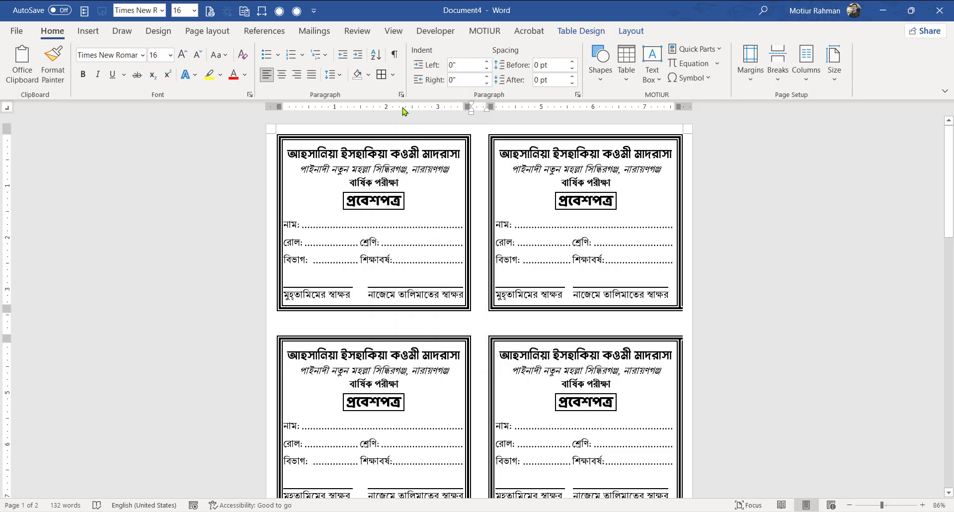
pyautogui.scroll(-13, 477, 181)
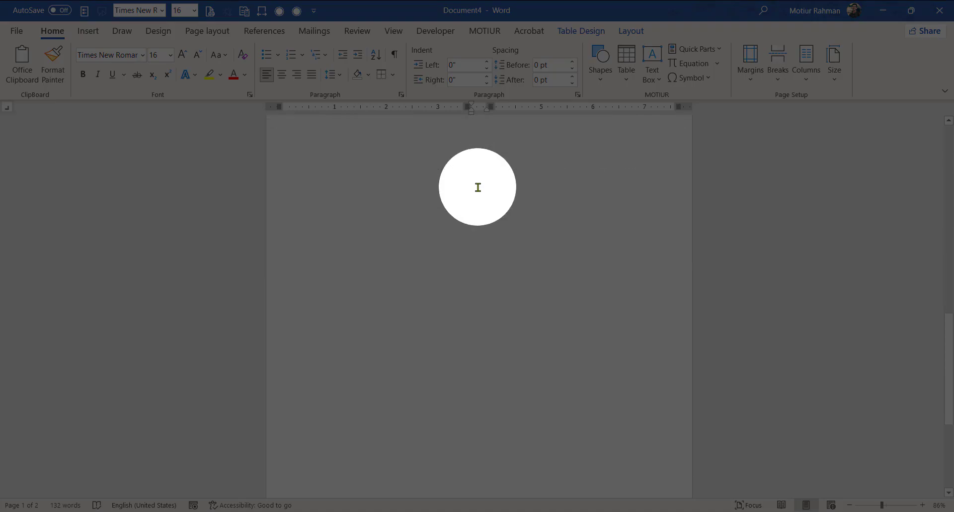
pyautogui.scroll(4, 476, 254)
pyautogui.scroll(2, 477, 231)
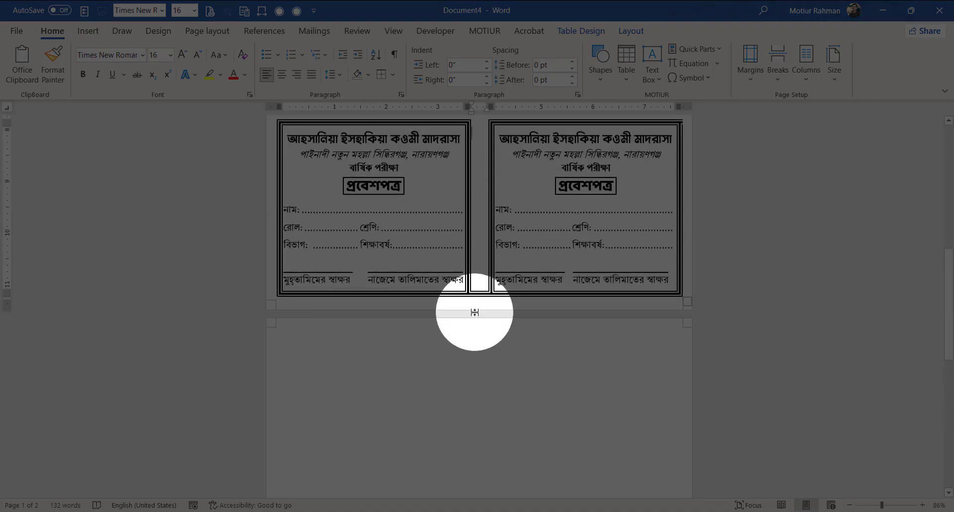
pyautogui.click(396, 77)
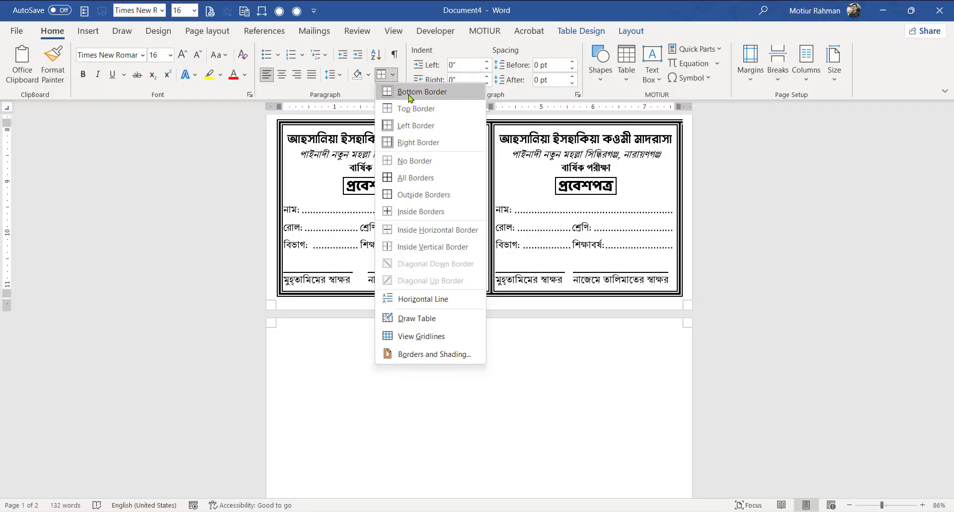
pyautogui.click(462, 180)
pyautogui.scroll(6, 482, 276)
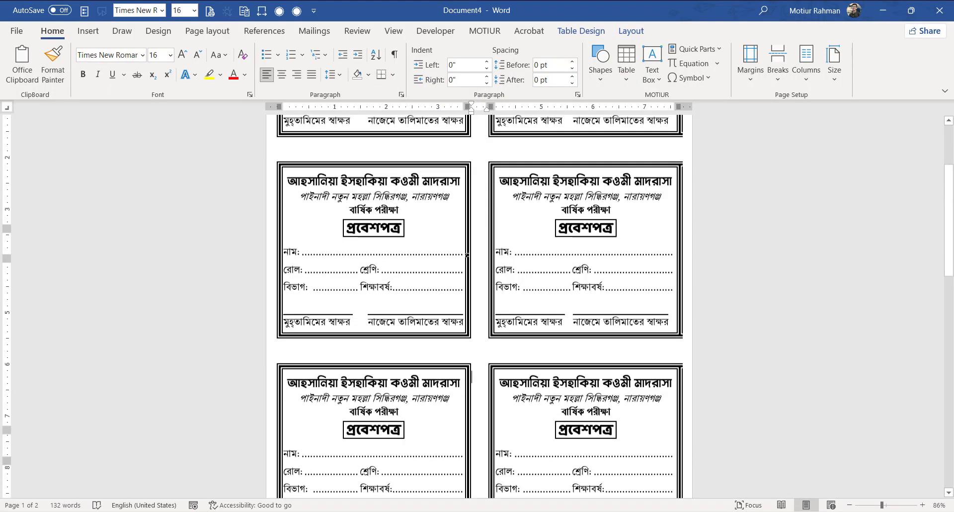
pyautogui.scroll(-4, 478, 271)
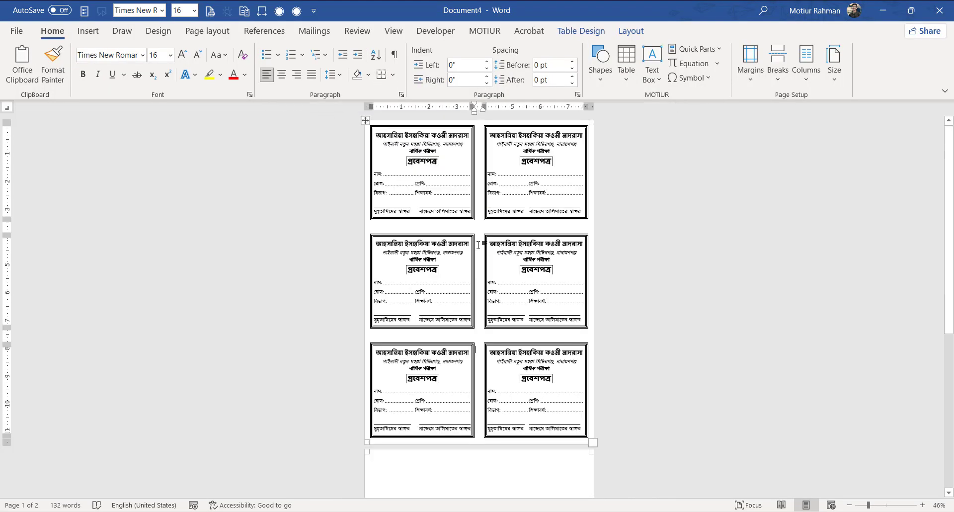
pyautogui.scroll(4, 495, 281)
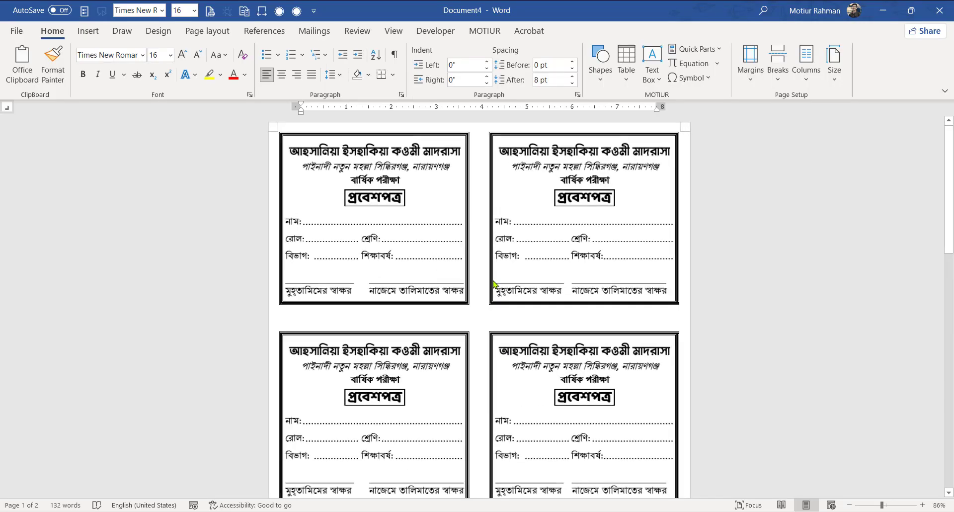
pyautogui.scroll(1, 350, 260)
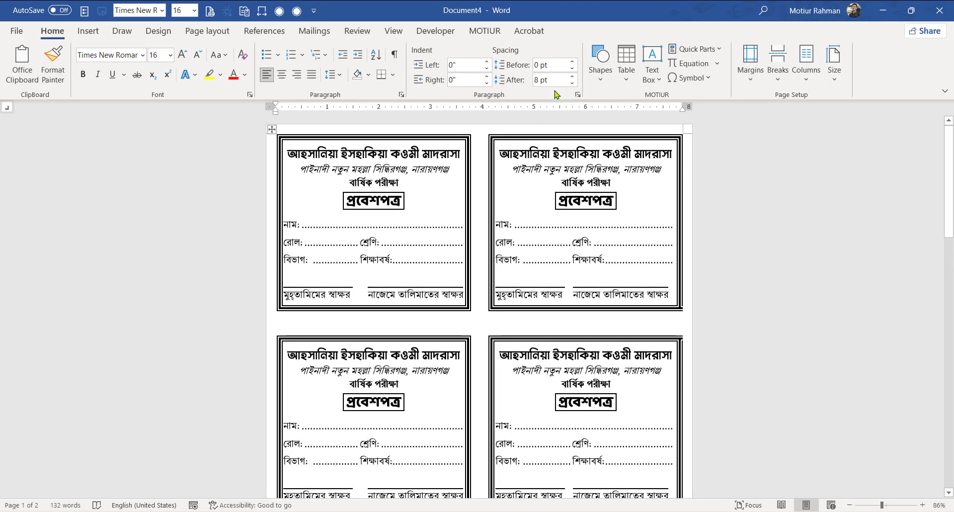
# - Switch to File Explorer and insert the "Background copy" PNG from the "Autometic Admit card" folder into the Word document
pyautogui.hotkey('alt', 'Tab')
pyautogui.click(258, 381)
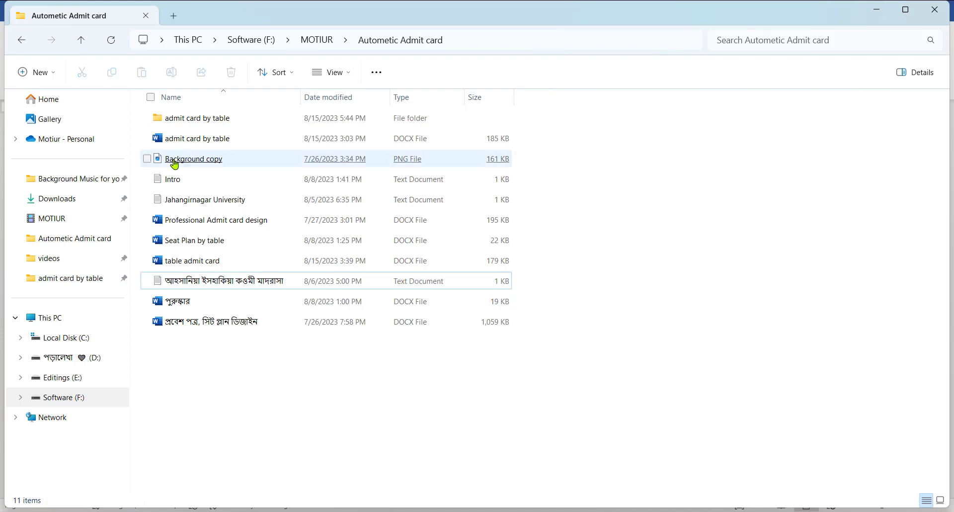
pyautogui.click(175, 163)
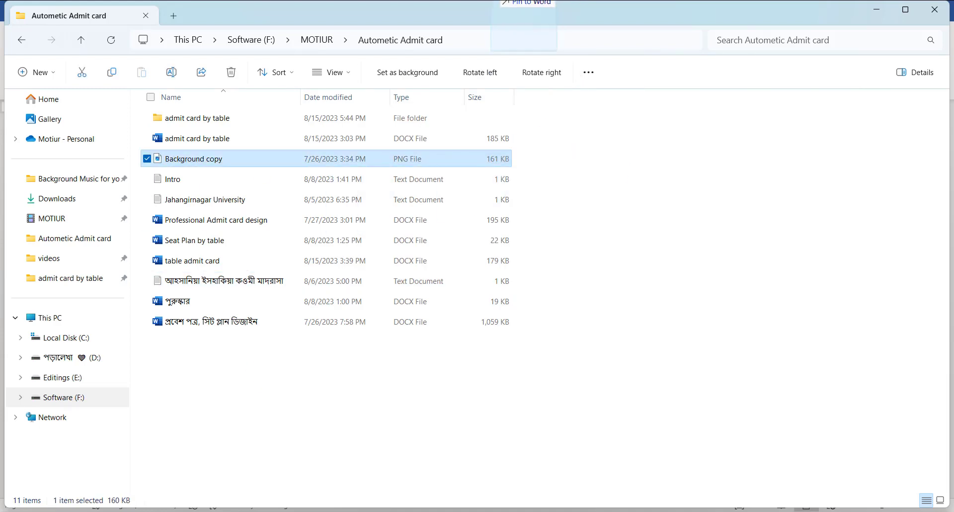
pyautogui.moveTo(524, 24); pyautogui.dragTo(383, 204)
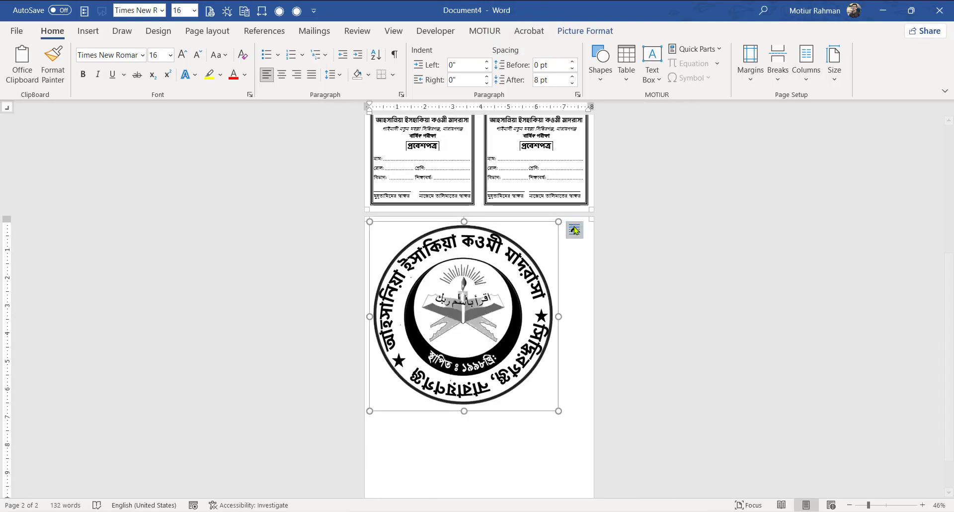
# - Set the inserted seal picture's text wrapping to Behind Text and move it from the second page onto the first page
pyautogui.click(580, 31)
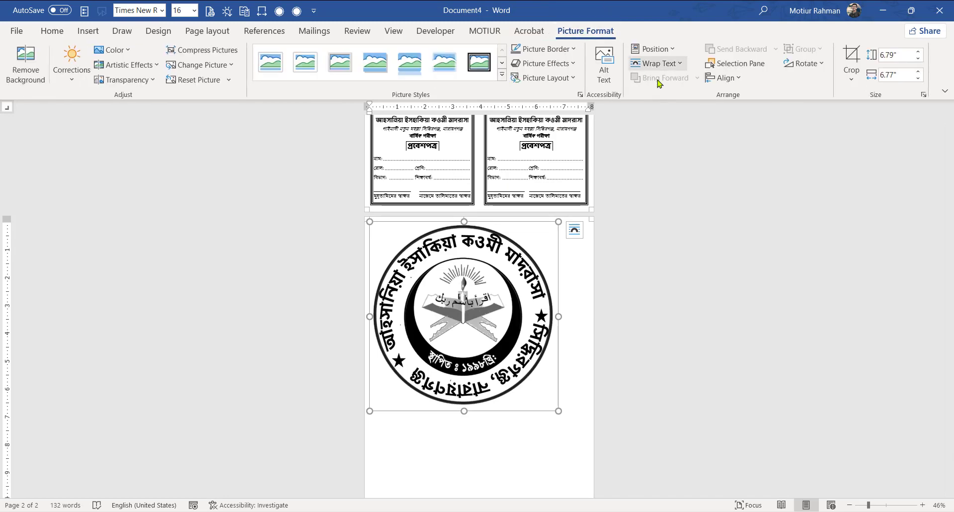
pyautogui.click(669, 62)
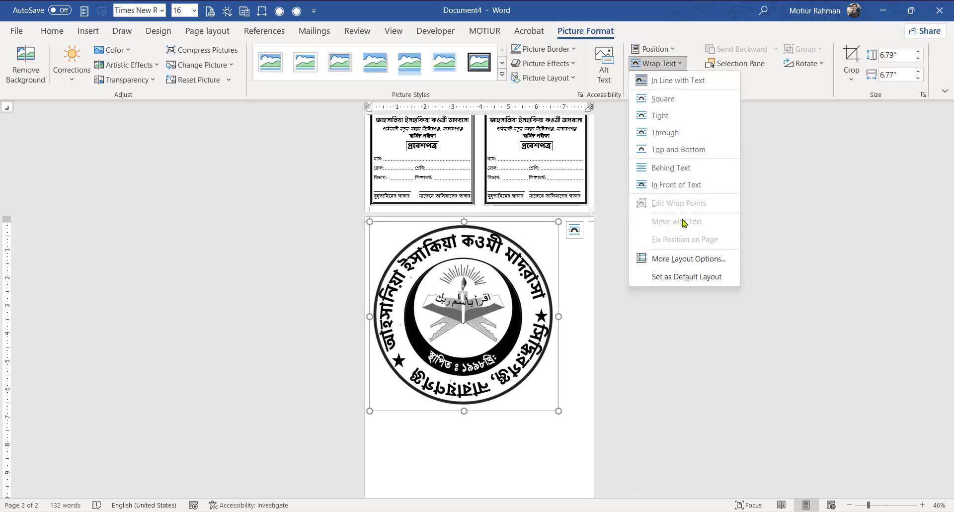
pyautogui.click(668, 169)
pyautogui.moveTo(468, 307); pyautogui.dragTo(456, 114)
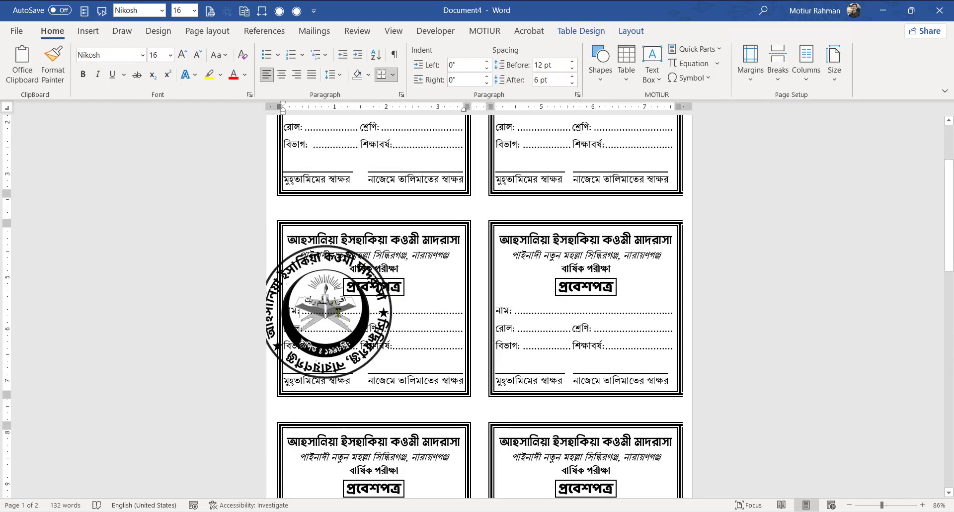
# - Select the seal picture through the Selection Pane and rename it "logo"
pyautogui.hotkey('alt', '=')
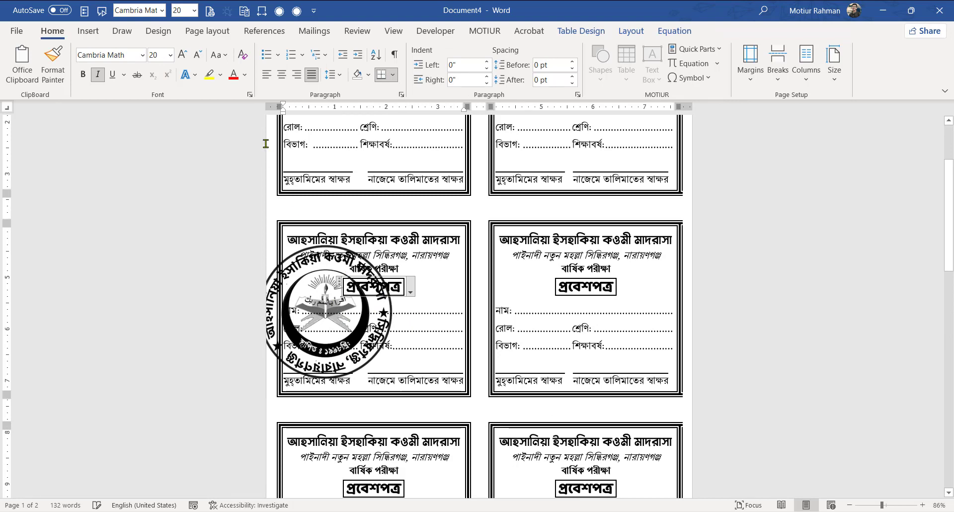
pyautogui.click(216, 32)
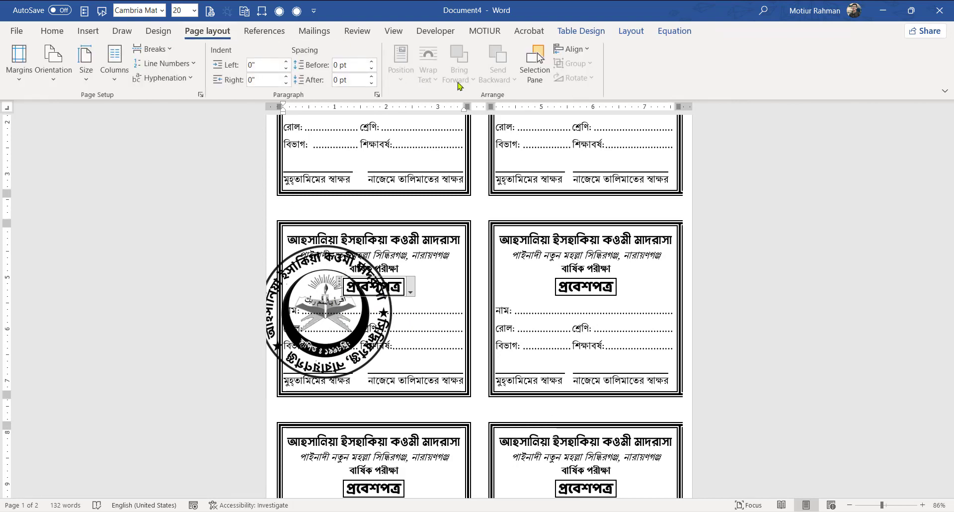
pyautogui.click(534, 67)
pyautogui.click(840, 158)
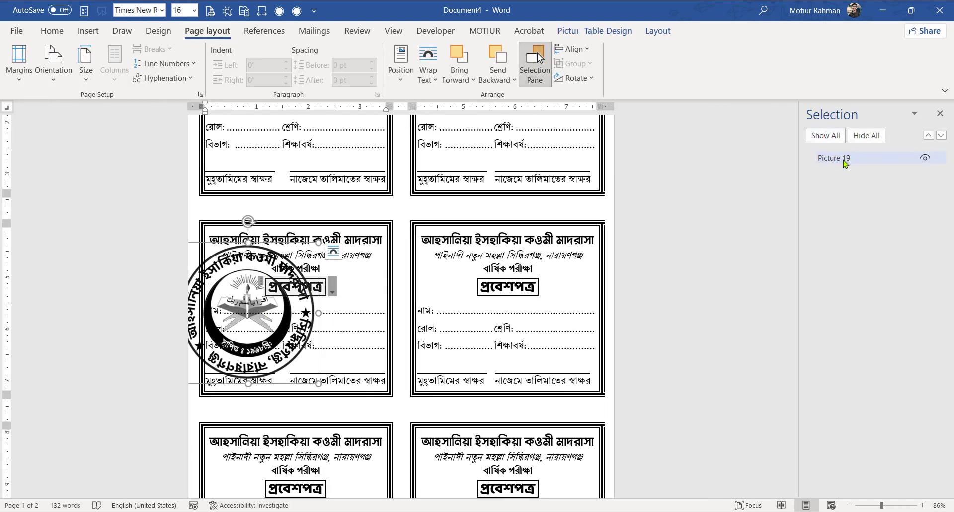
pyautogui.click(849, 158)
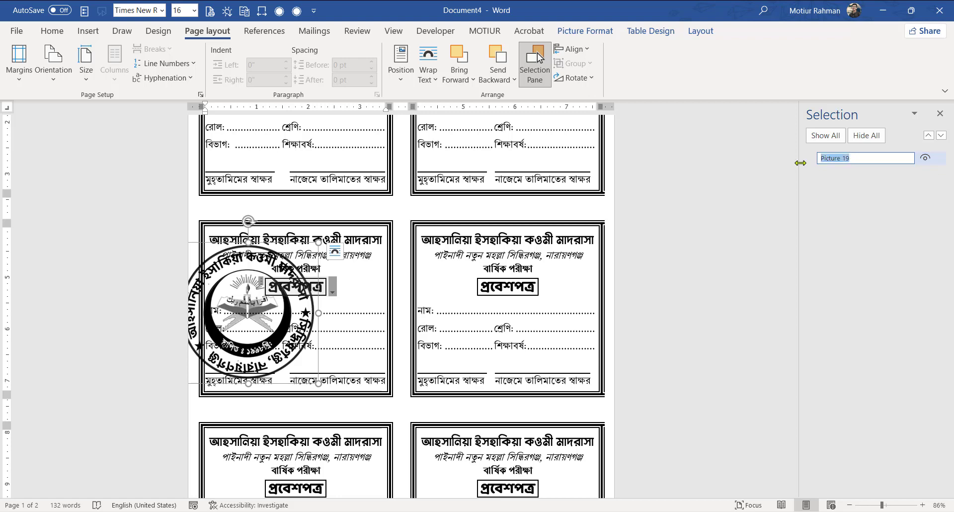
pyautogui.write('logo')
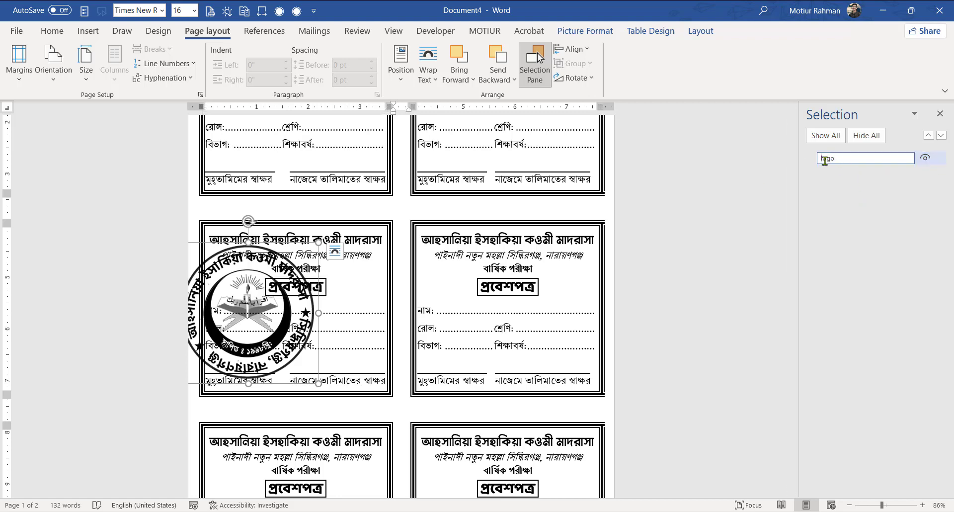
# - Position the logo over the first-row left card and set its picture transparency to 63%
pyautogui.click(304, 243)
pyautogui.moveTo(329, 224); pyautogui.dragTo(333, 152)
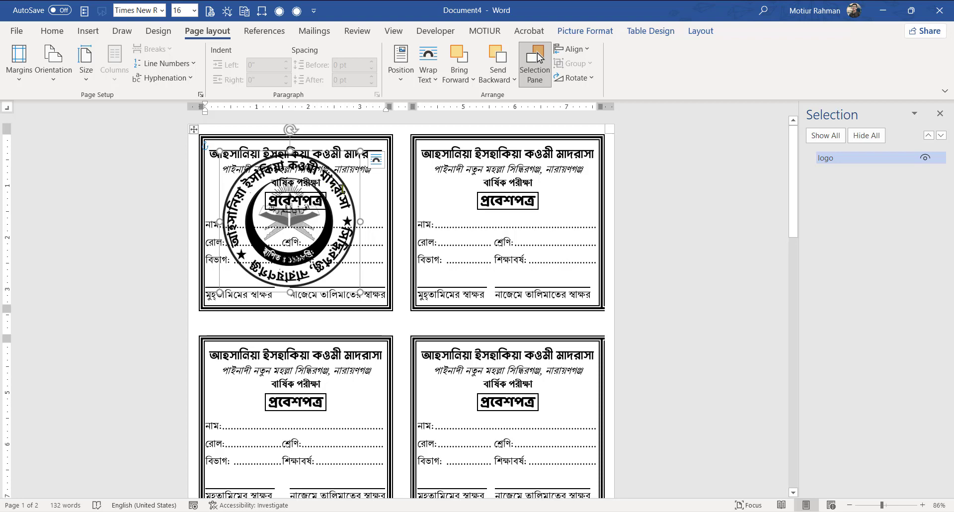
pyautogui.rightClick(328, 153)
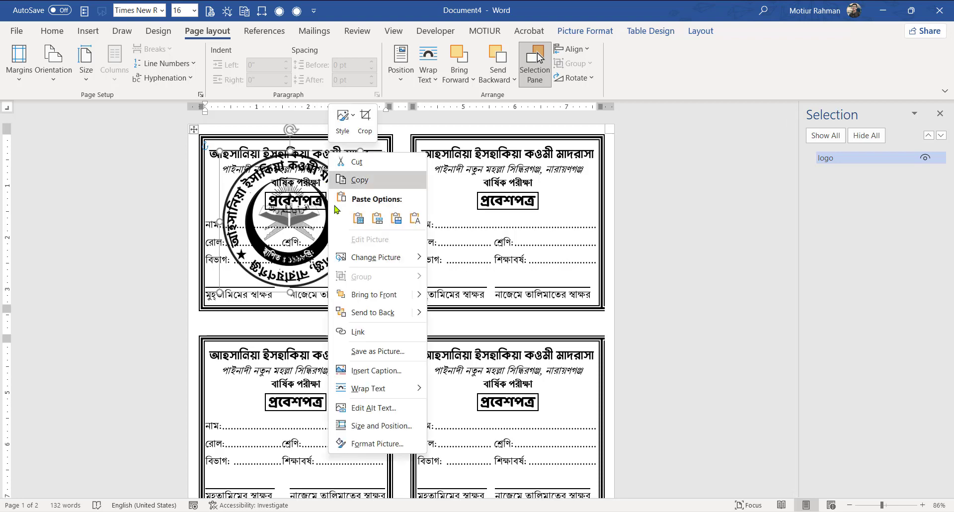
pyautogui.click(379, 448)
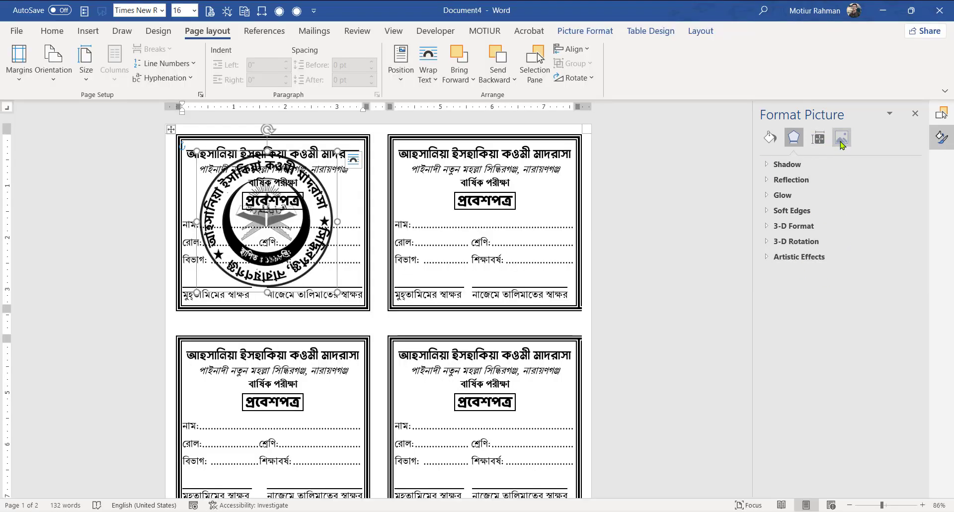
pyautogui.click(842, 141)
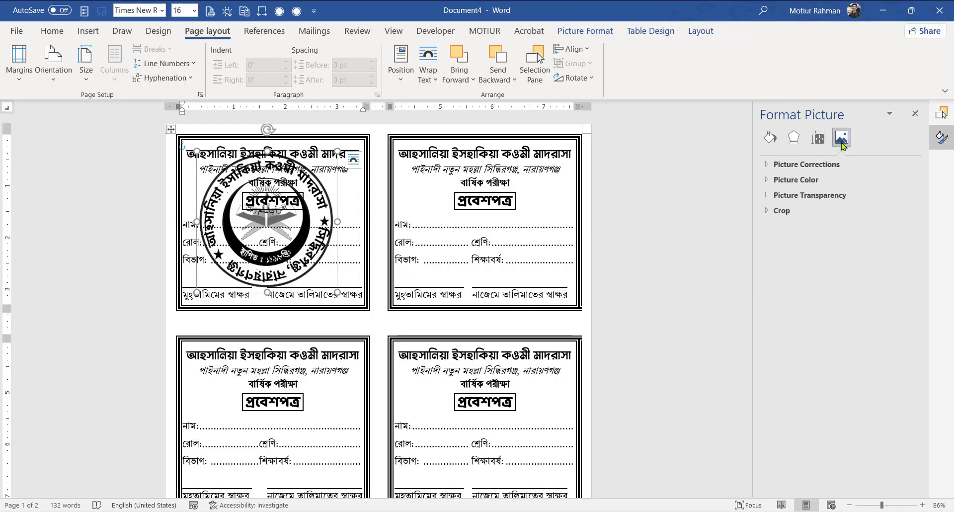
pyautogui.click(809, 196)
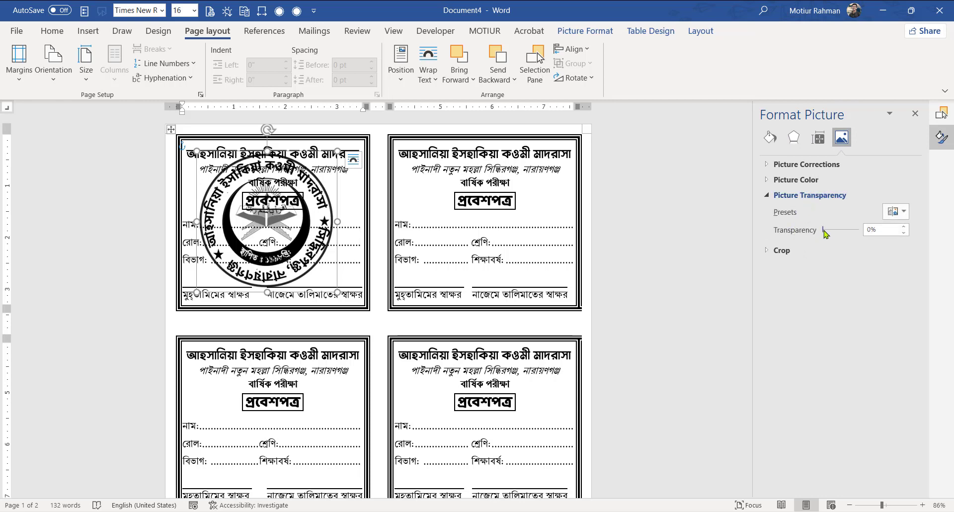
pyautogui.moveTo(839, 233); pyautogui.dragTo(849, 234)
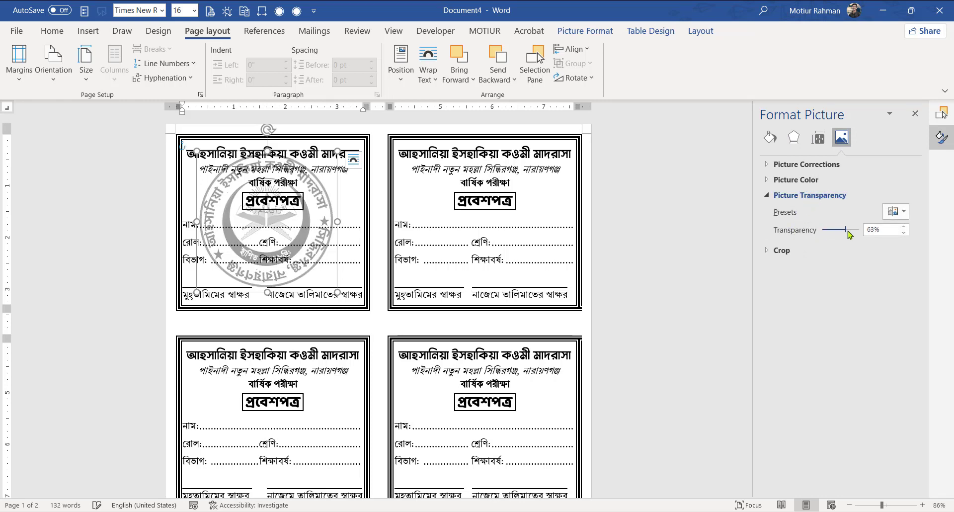
# - Duplicate the semi-transparent logo onto the other five admit cards, centring each copy within its card
pyautogui.click(536, 62)
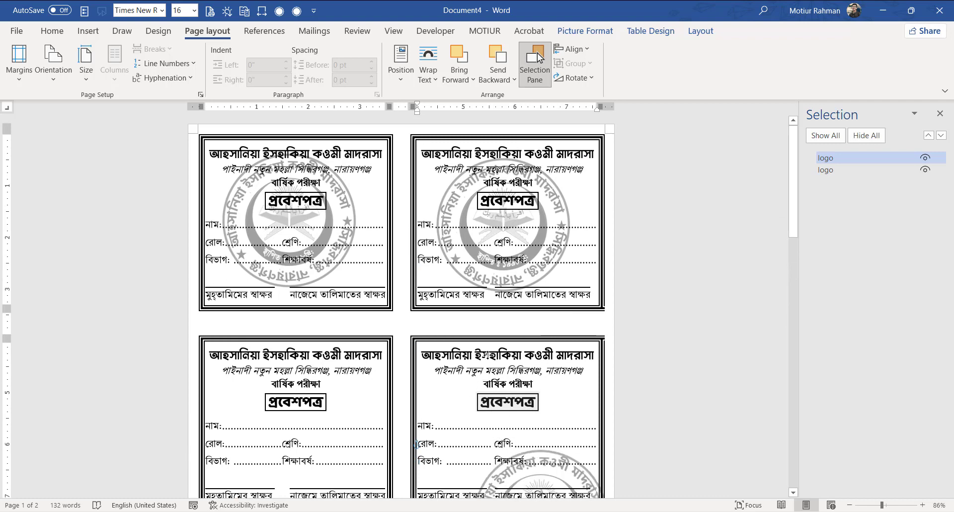
pyautogui.moveTo(460, 296); pyautogui.dragTo(463, 511)
pyautogui.moveTo(556, 311); pyautogui.dragTo(556, 287)
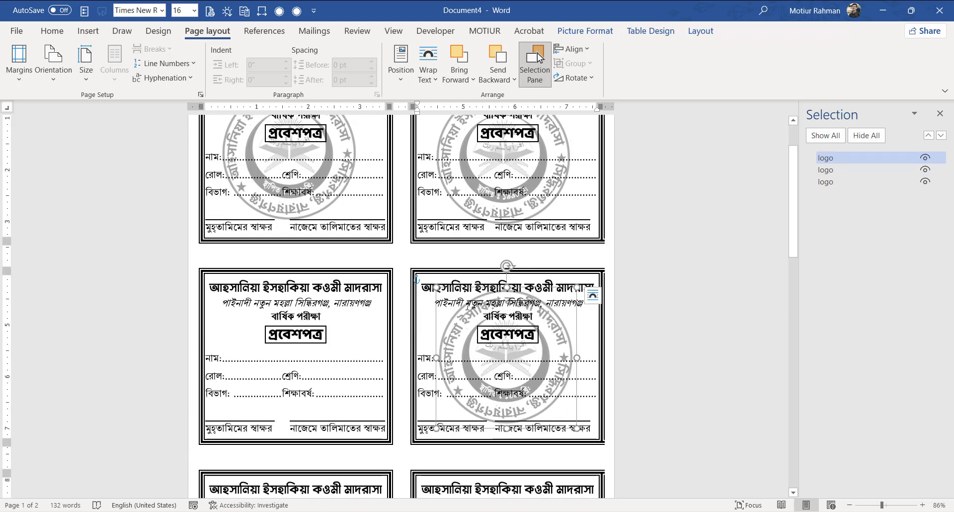
pyautogui.moveTo(478, 417); pyautogui.dragTo(263, 414)
pyautogui.scroll(-3, 353, 310)
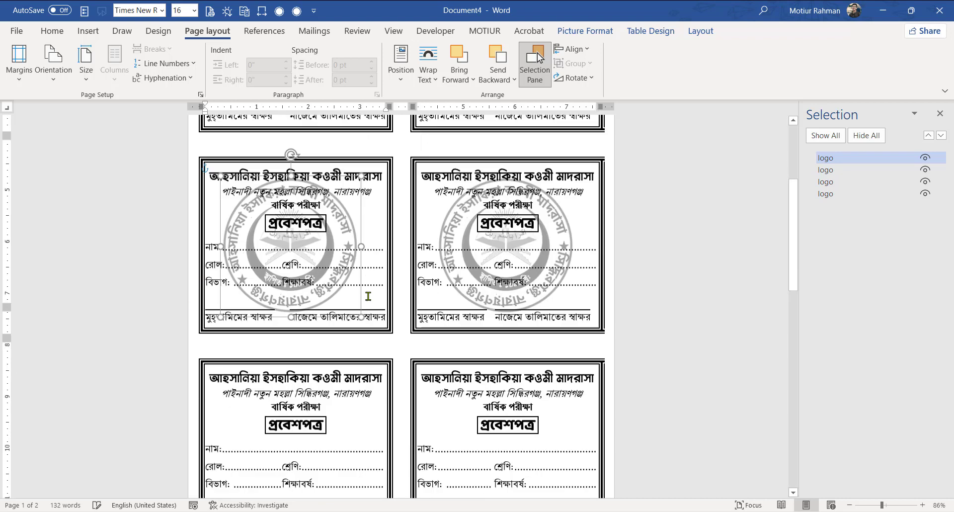
pyautogui.moveTo(353, 310); pyautogui.dragTo(561, 336)
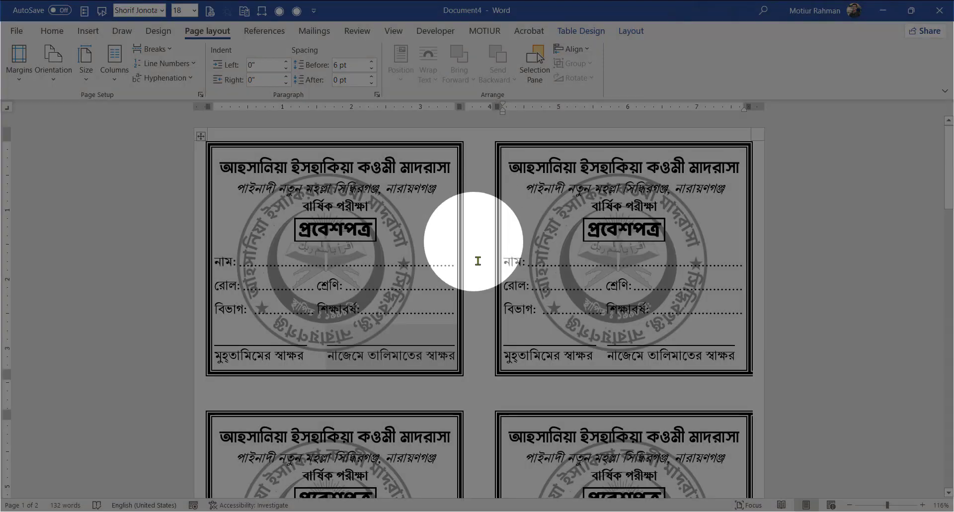
# - Draw a straight vertical cutting line about 11.72" long down the gap between the two columns of cards
pyautogui.click(346, 281)
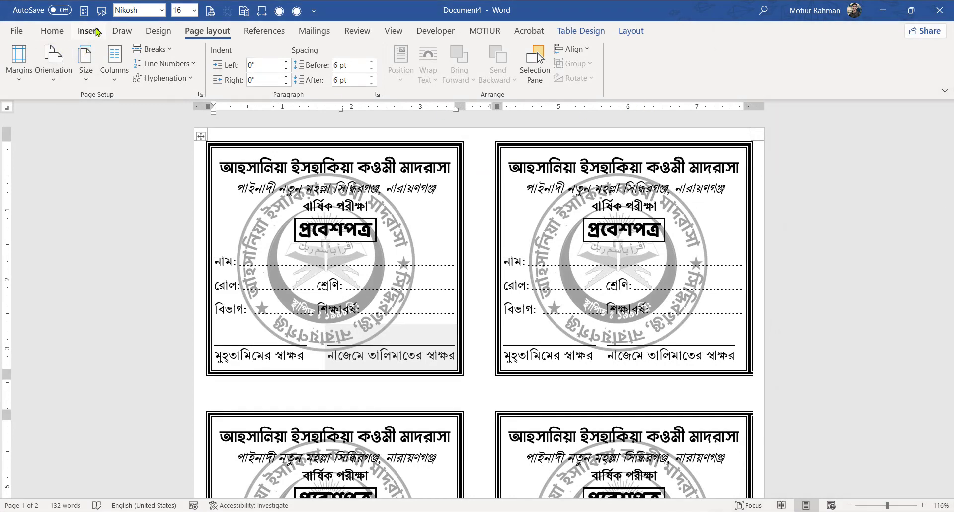
pyautogui.click(89, 31)
pyautogui.click(153, 62)
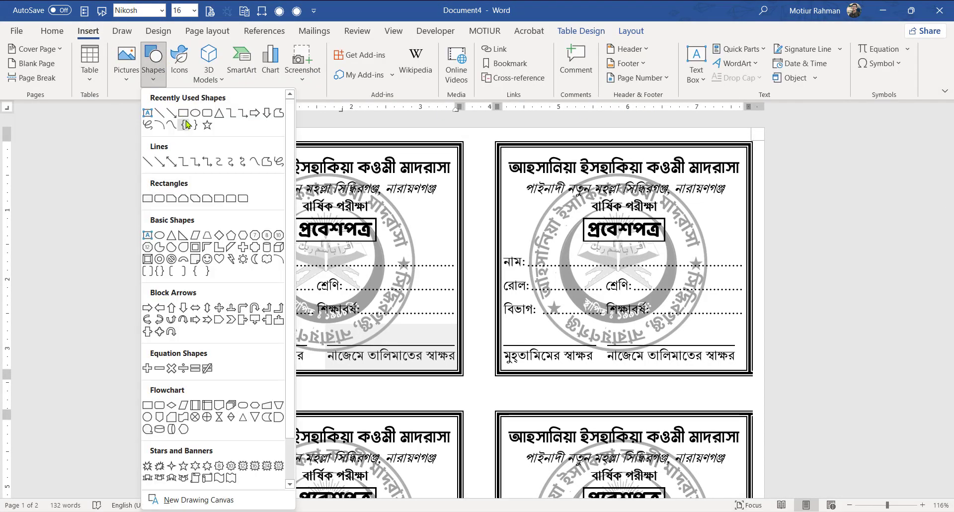
pyautogui.click(186, 124)
pyautogui.scroll(-6, 476, 122)
pyautogui.press('shift')
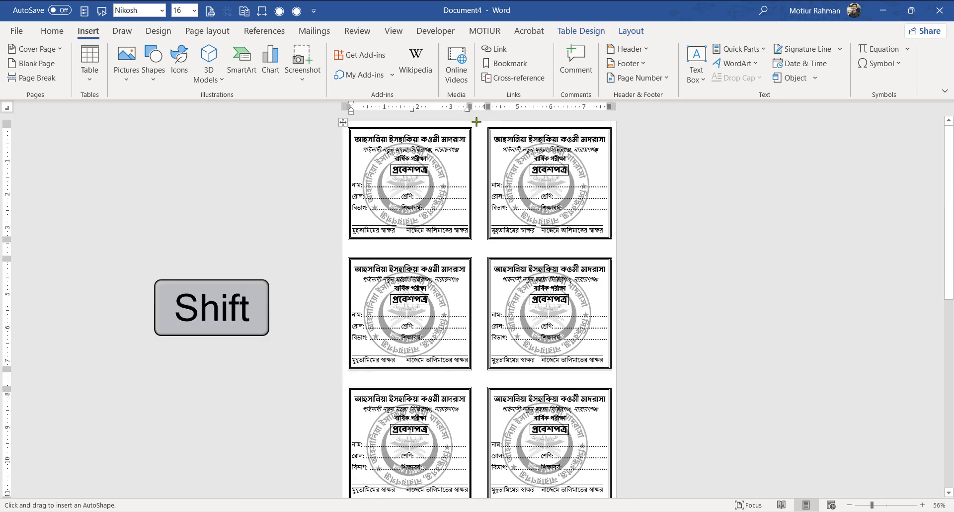
pyautogui.moveTo(476, 121); pyautogui.dragTo(485, 245)
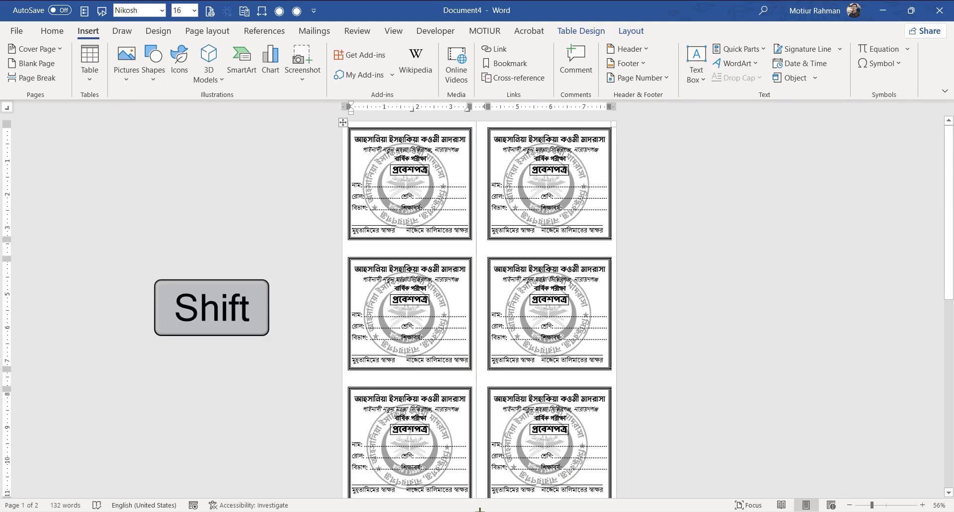
pyautogui.moveTo(480, 509); pyautogui.dragTo(478, 497)
# - Give the vertical cutting line a fine dotted dash style and a grey outline colour
pyautogui.click(318, 63)
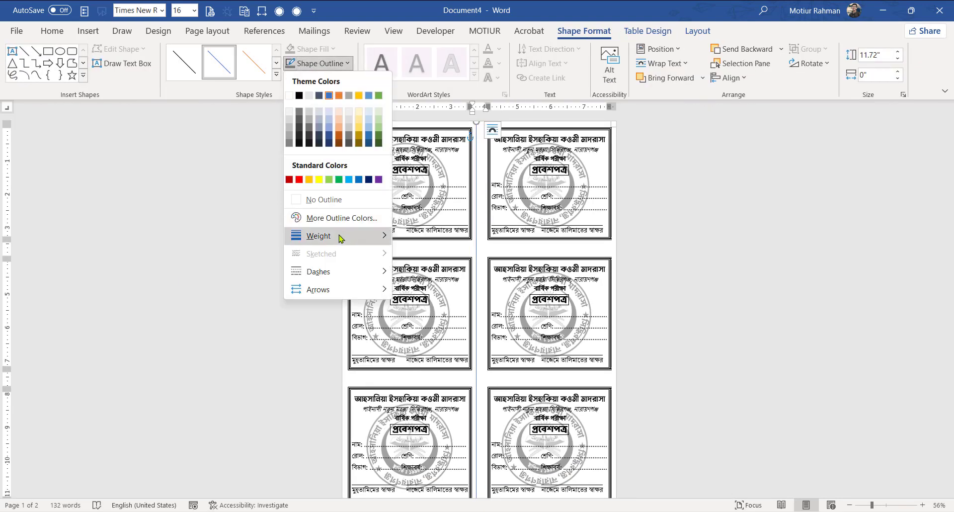
pyautogui.moveTo(323, 273)
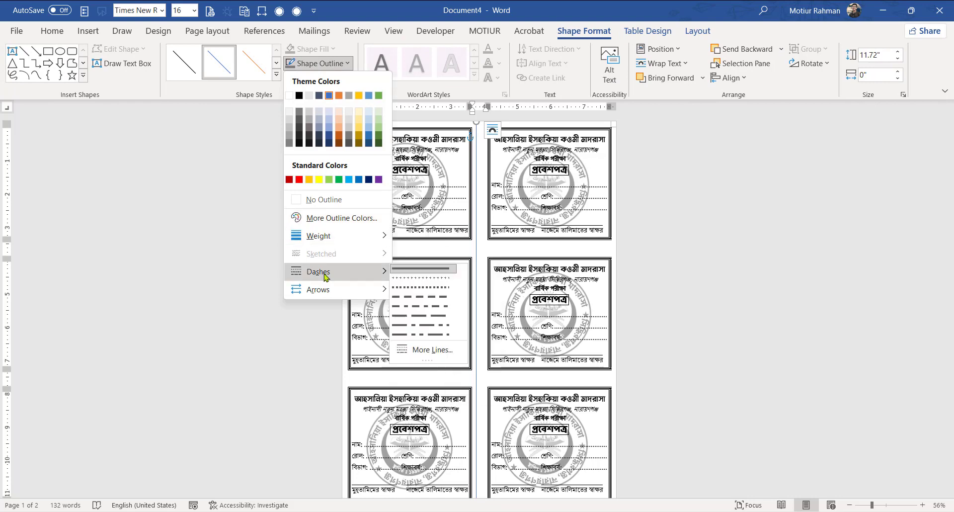
pyautogui.click(433, 278)
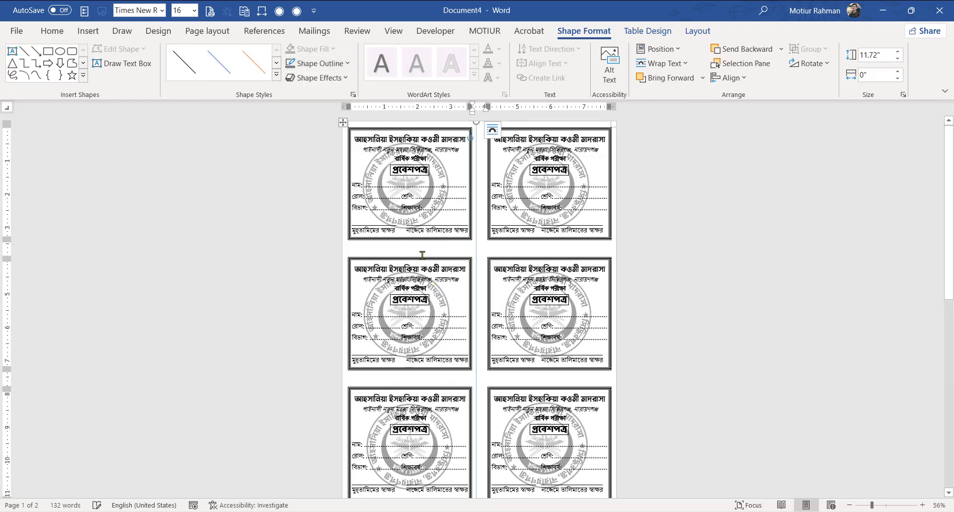
pyautogui.click(318, 63)
pyautogui.click(292, 145)
# - Draw a straight horizontal cutting line across the page between the first and second card rows and colour its outline grey
pyautogui.keyDown('ctrl'); pyautogui.scroll(8, 467, 190); pyautogui.keyUp('ctrl')
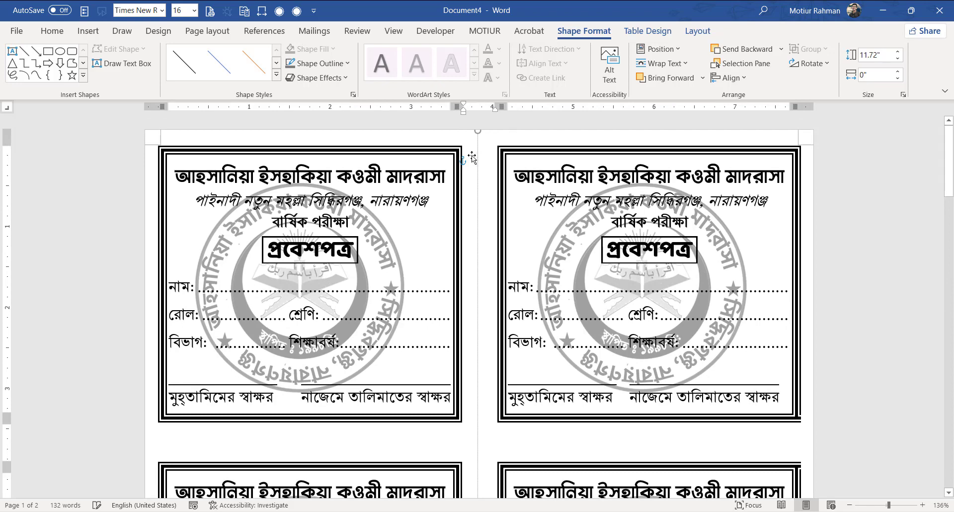
pyautogui.scroll(-3, 484, 272)
pyautogui.scroll(1, 173, 325)
pyautogui.click(24, 52)
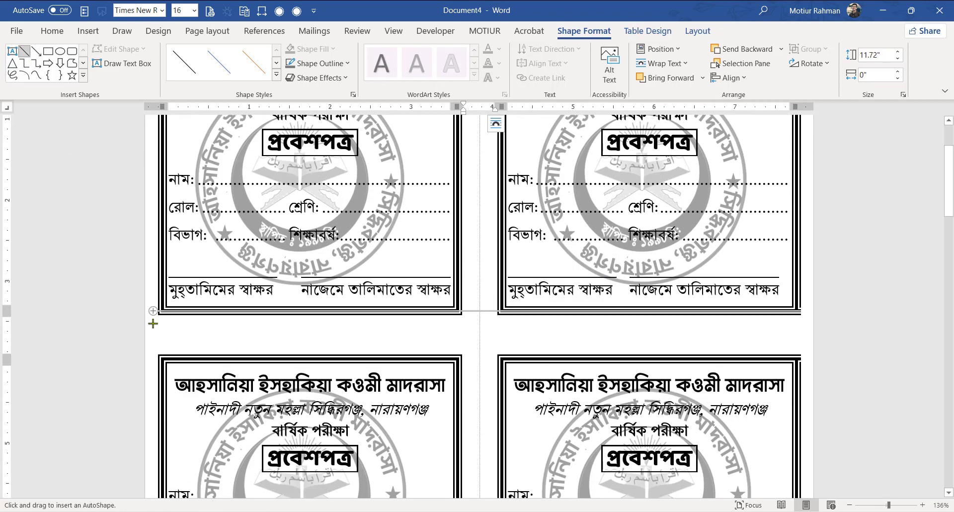
pyautogui.keyDown('shift'); pyautogui.moveTo(145, 334); pyautogui.dragTo(866, 338); pyautogui.keyUp('shift')
pyautogui.click(342, 64)
pyautogui.click(292, 145)
pyautogui.click(321, 63)
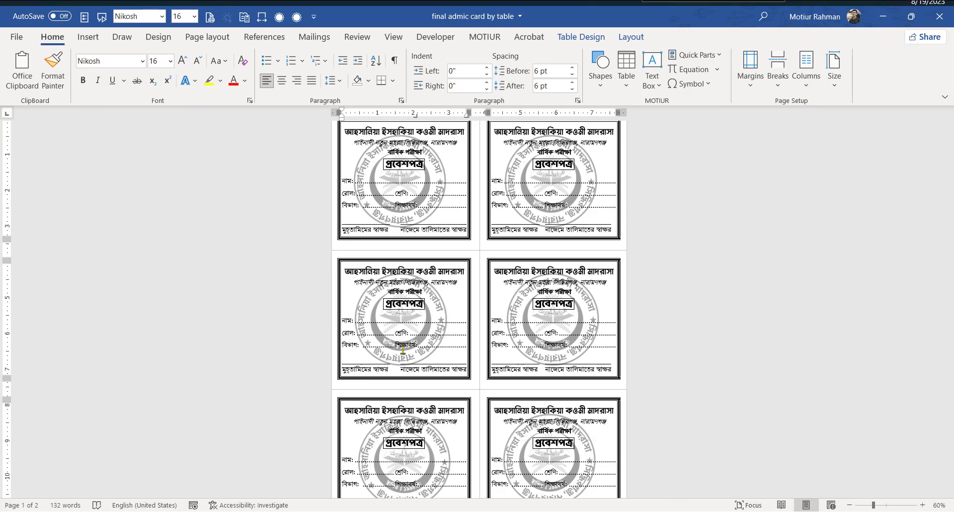
# - Open the print settings for the finished admit card document, set the copies to 20, and select the second page in the preview
pyautogui.hotkey('ctrl', 'p')
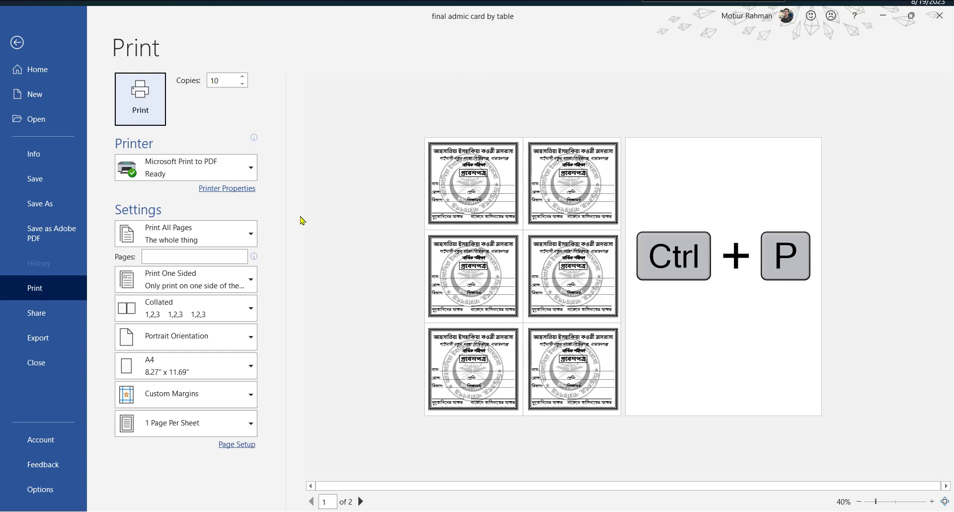
pyautogui.doubleClick(226, 80)
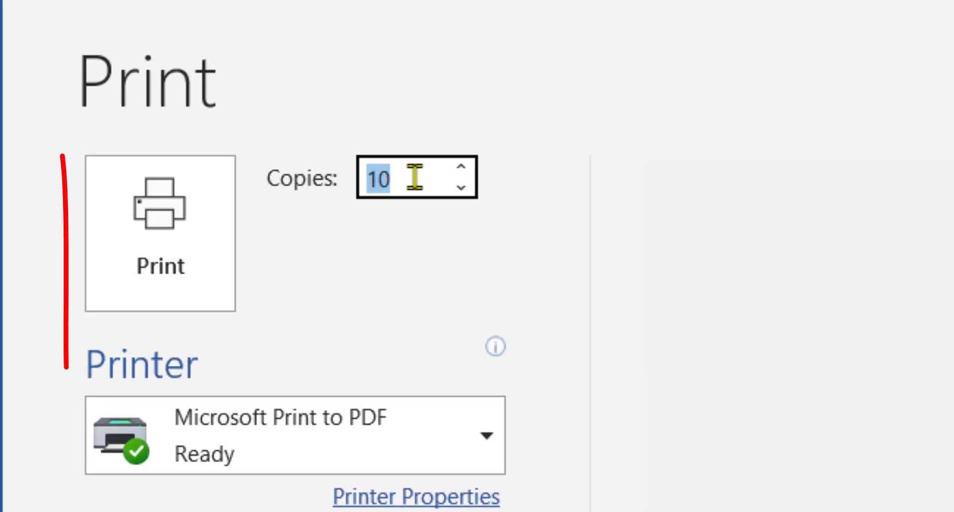
pyautogui.press('BackSpace')
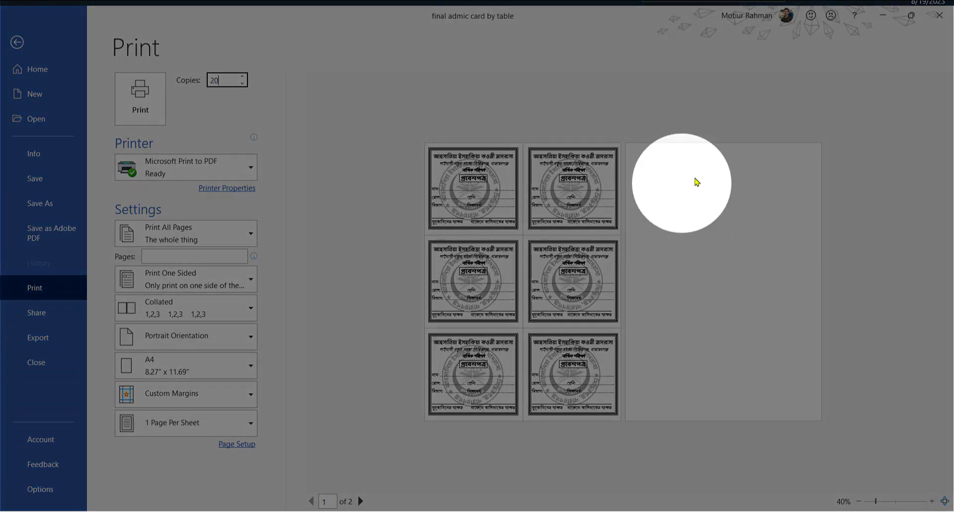
pyautogui.click(722, 209)
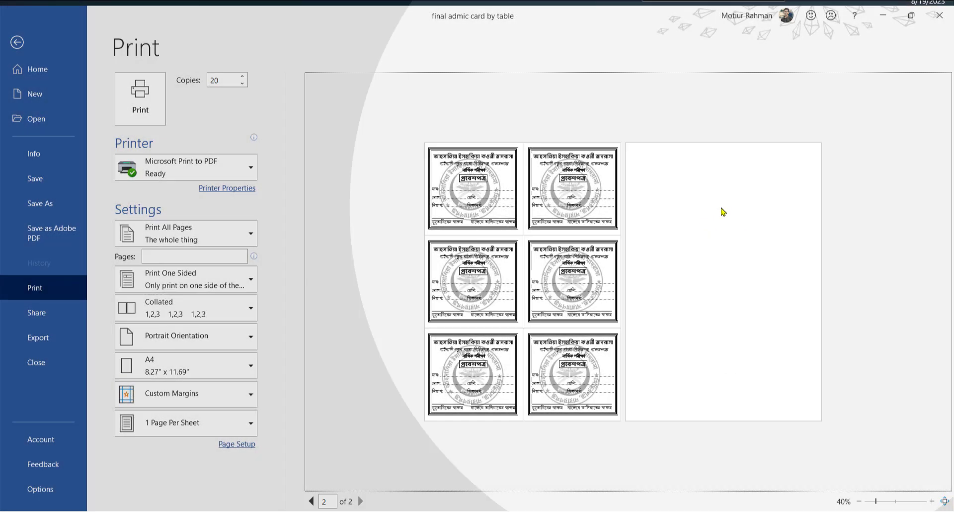
# - Leave the print settings and shrink the empty paragraph's font on the blank second page until that extra page is removed
pyautogui.press('Escape')
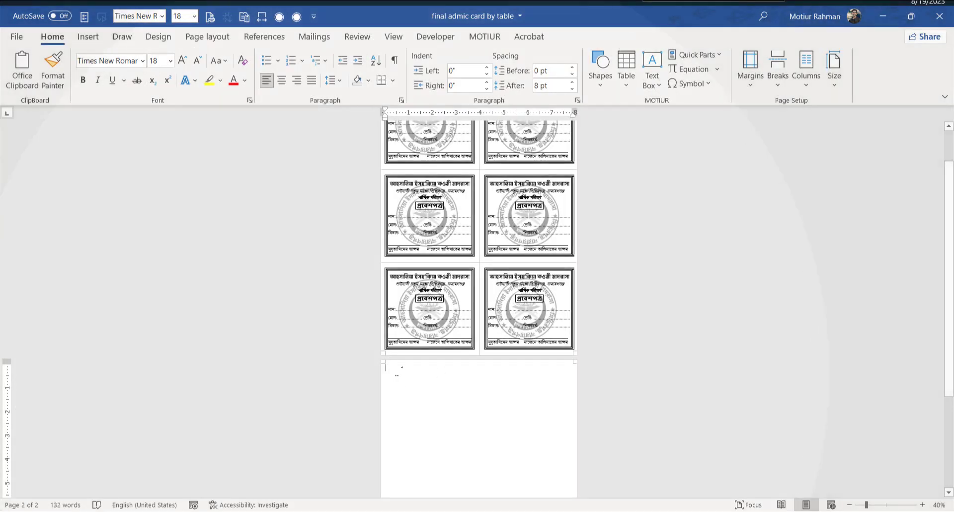
pyautogui.click(353, 372)
pyautogui.press('Delete')
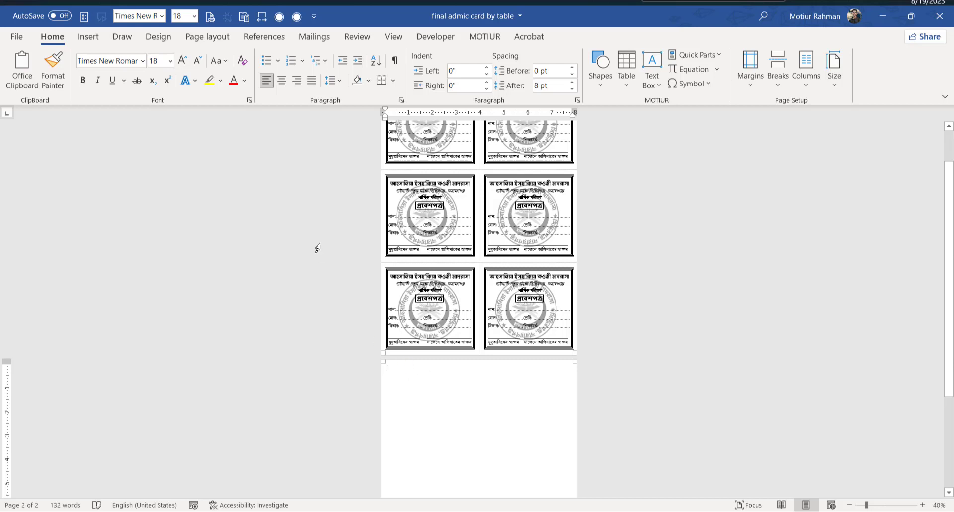
pyautogui.press('ctrl')
pyautogui.press('ctrl')
pyautogui.click(202, 62)
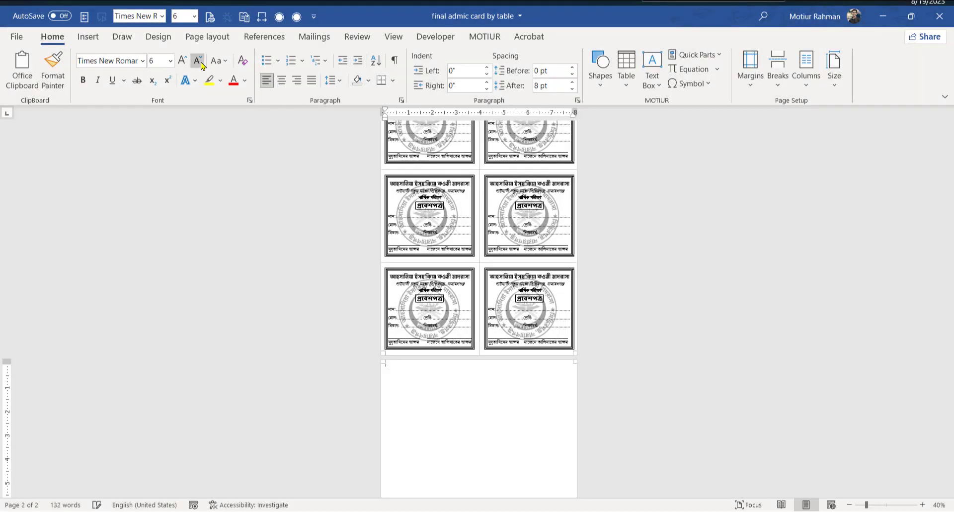
pyautogui.click(198, 60)
pyautogui.click(198, 60)
pyautogui.click(197, 60)
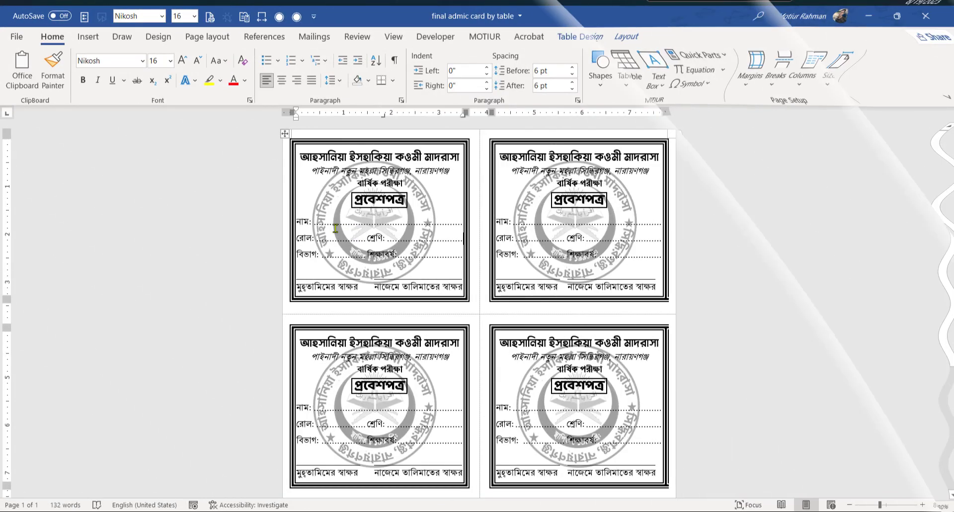
pyautogui.moveTo(378, 219); pyautogui.dragTo(421, 220)
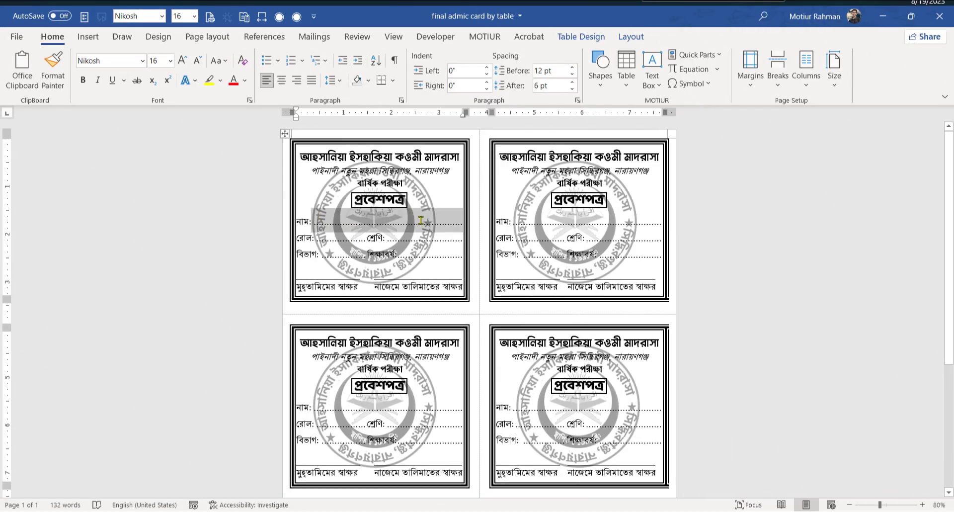
pyautogui.click(392, 237)
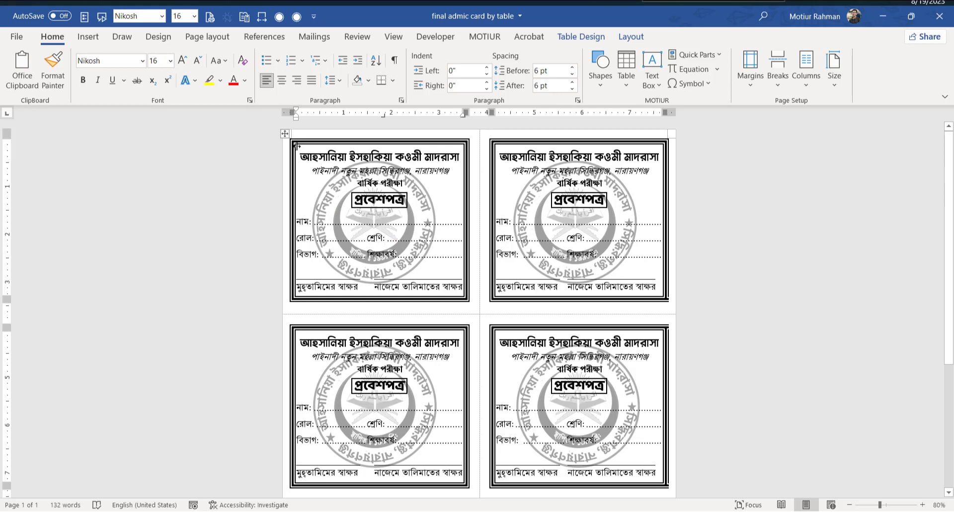
pyautogui.moveTo(298, 153); pyautogui.dragTo(443, 265)
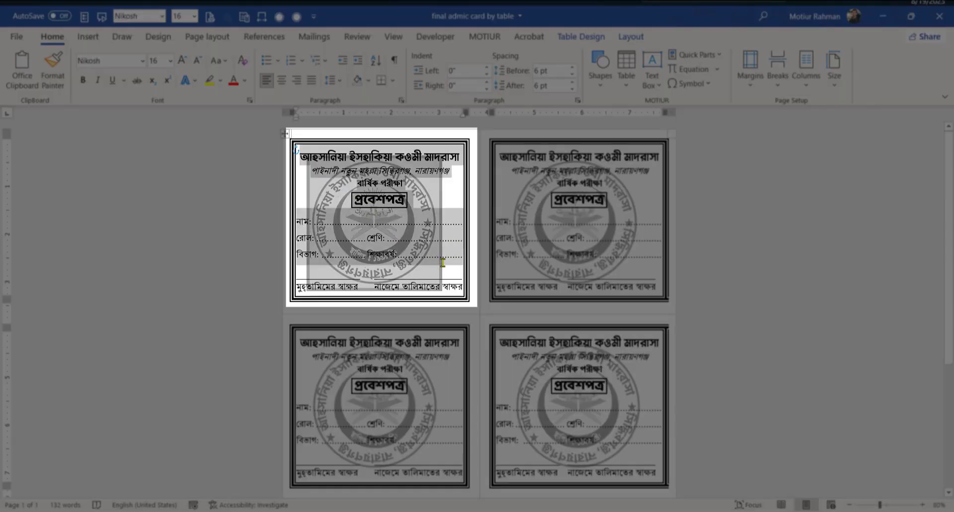
pyautogui.click(442, 264)
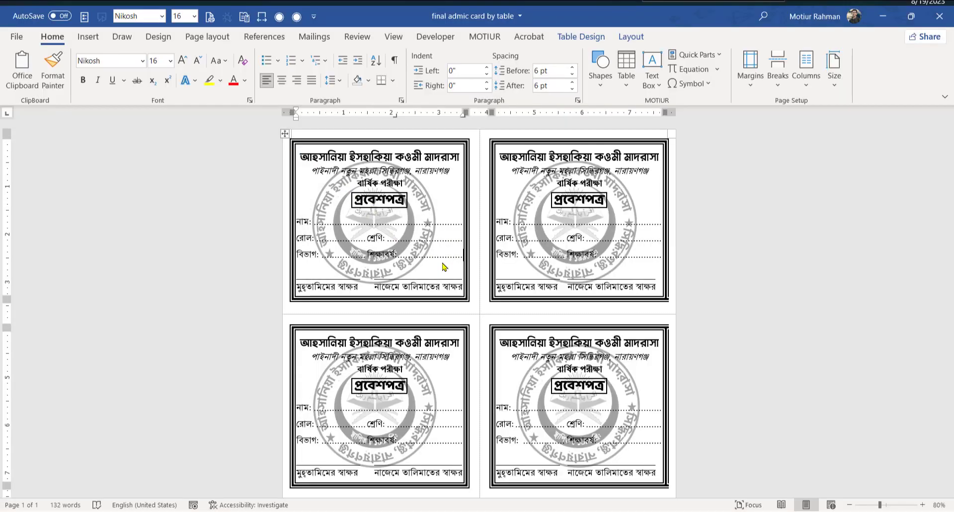